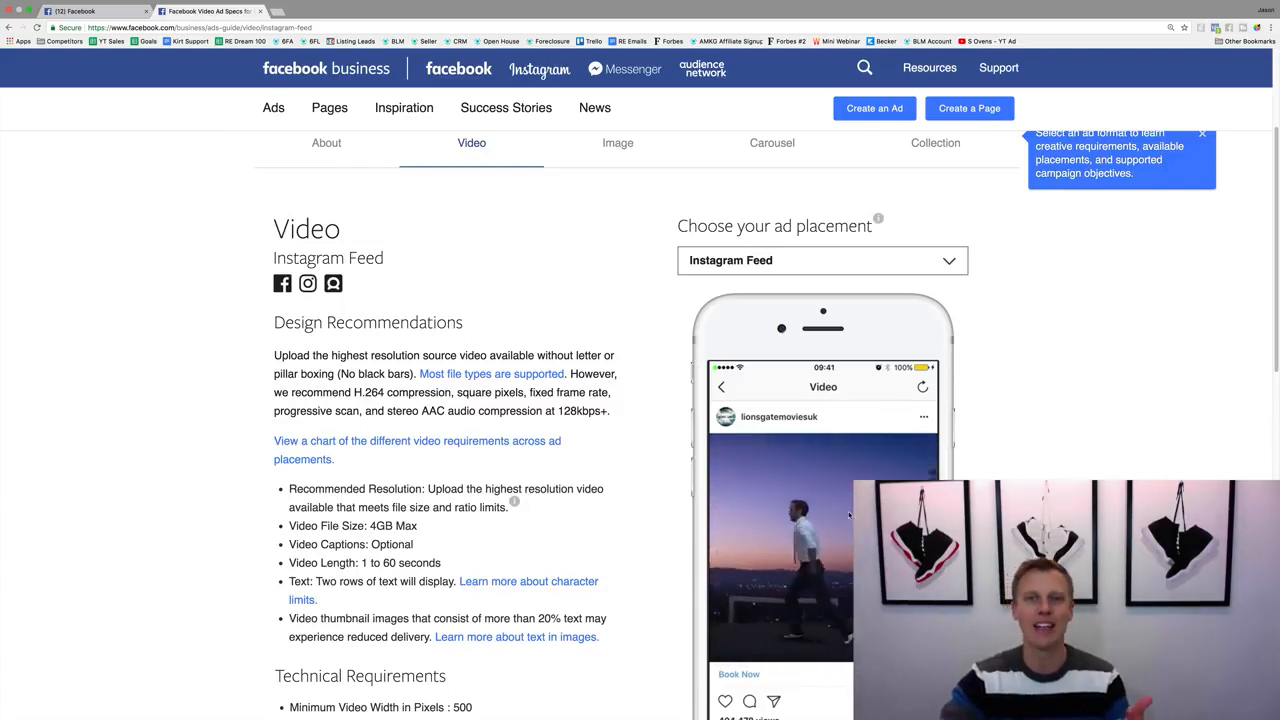
Step: Review the ad placement options and the Instagram Feed video requirements, including video length and technical requirements
{"action": "left_click", "coordinate": [860, 260]}
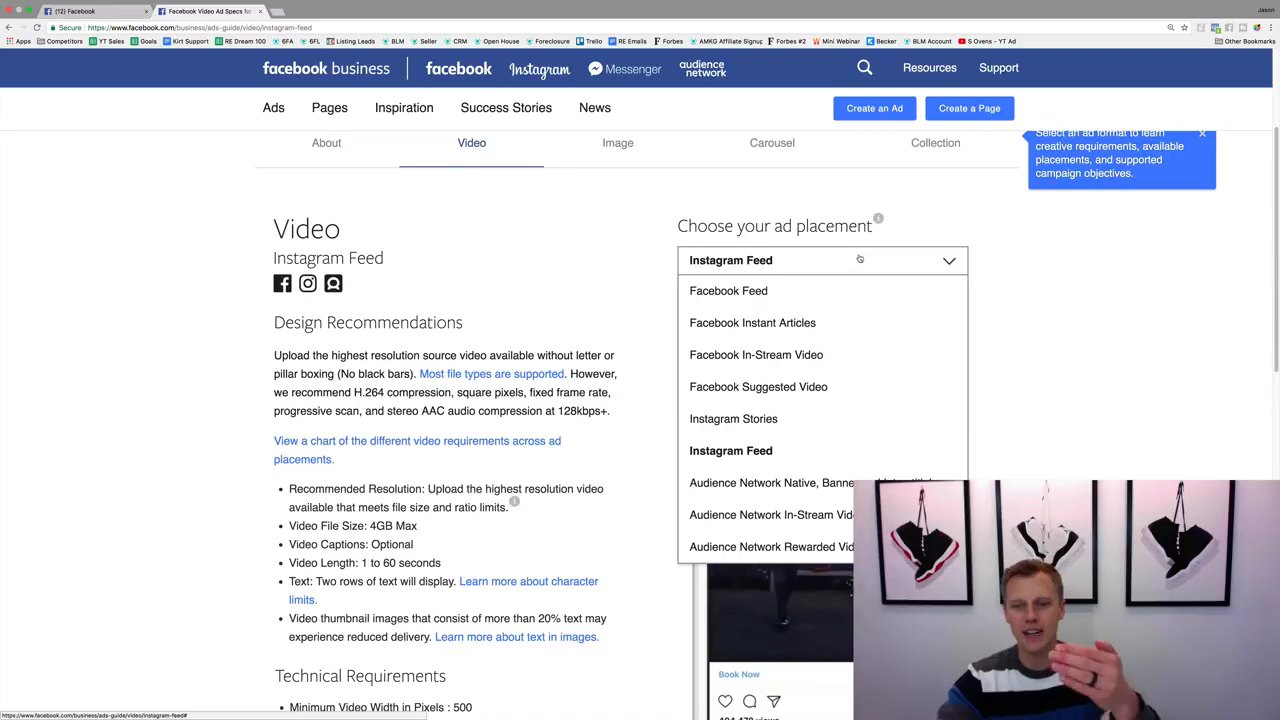
{"action": "left_click", "coordinate": [1078, 414]}
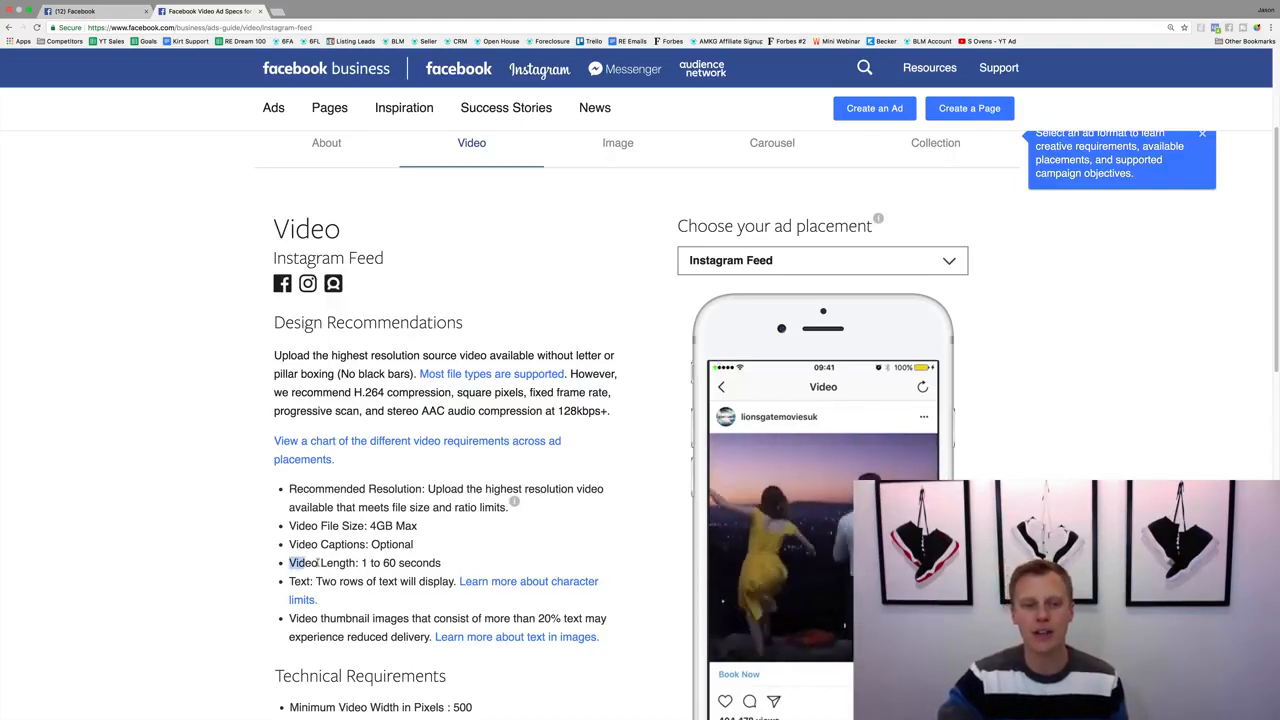
{"action": "left_click_drag", "start_coordinate": [318, 563], "coordinate": [447, 565]}
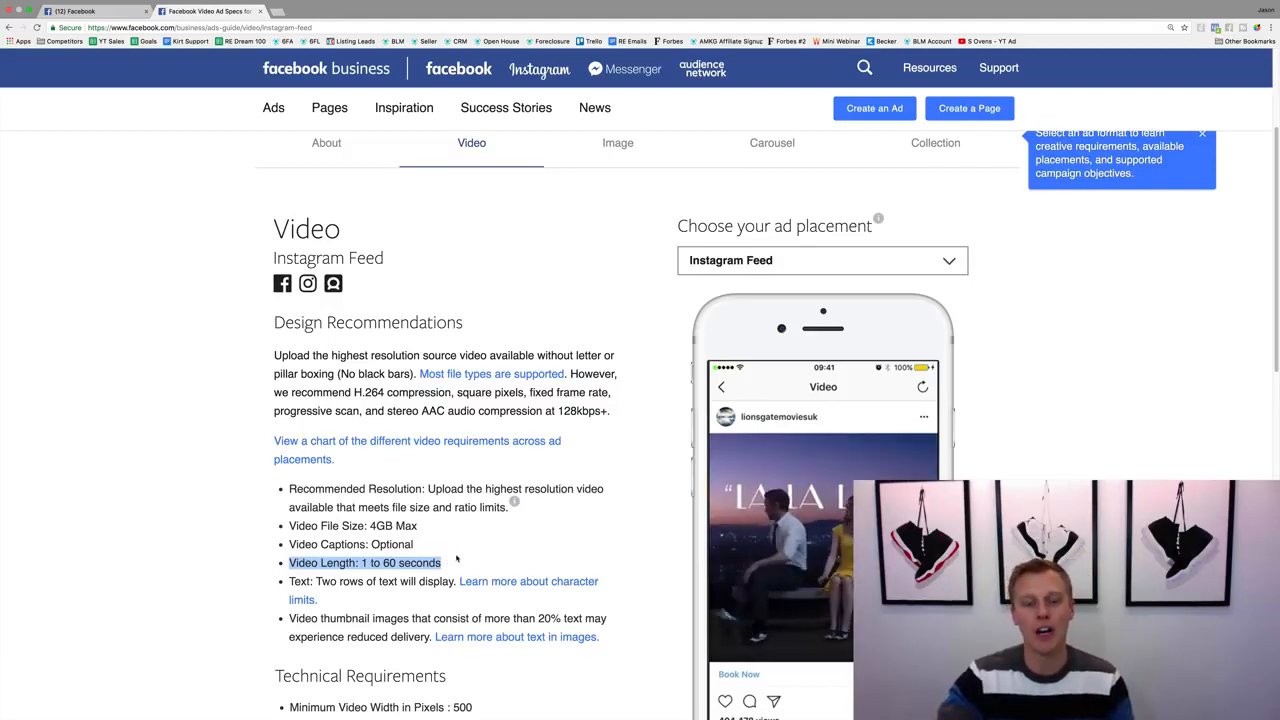
{"action": "left_click", "coordinate": [458, 560]}
{"action": "scroll", "coordinate": [458, 560], "scroll_direction": "down", "scroll_amount": 8}
{"action": "scroll", "coordinate": [420, 420], "scroll_direction": "up", "scroll_amount": 1}
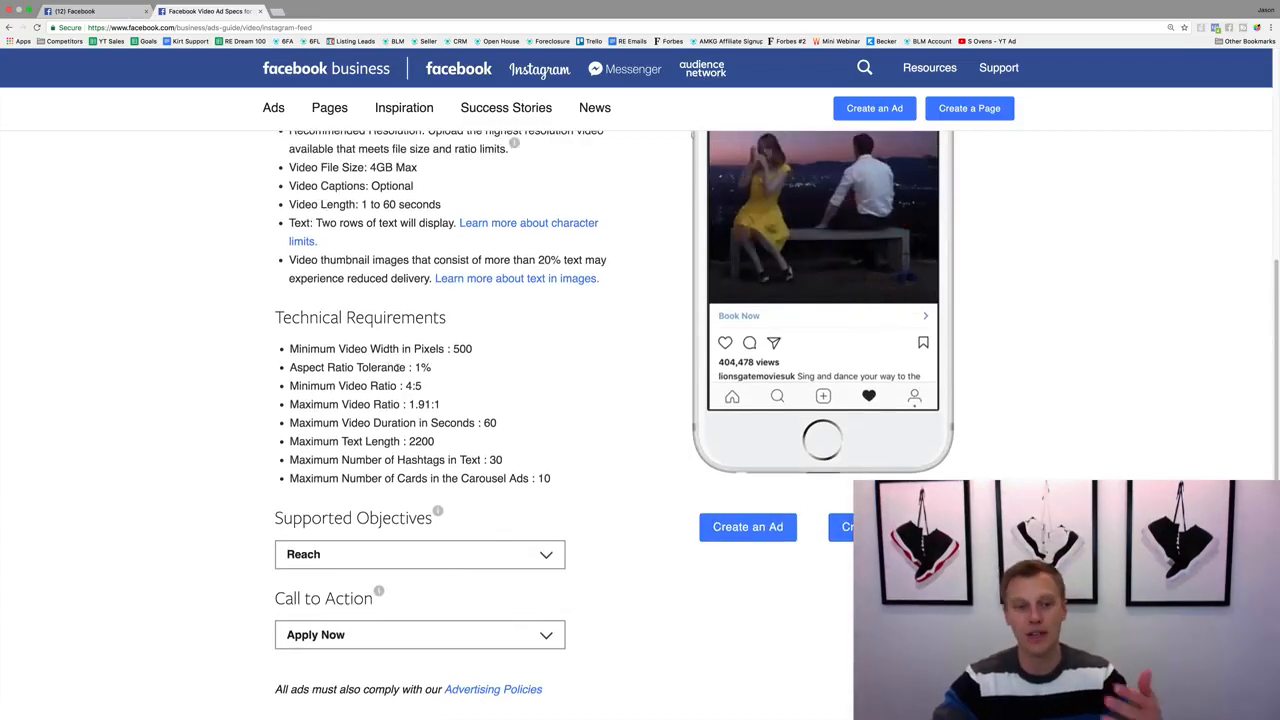
{"action": "scroll", "coordinate": [392, 367], "scroll_direction": "up", "scroll_amount": 1}
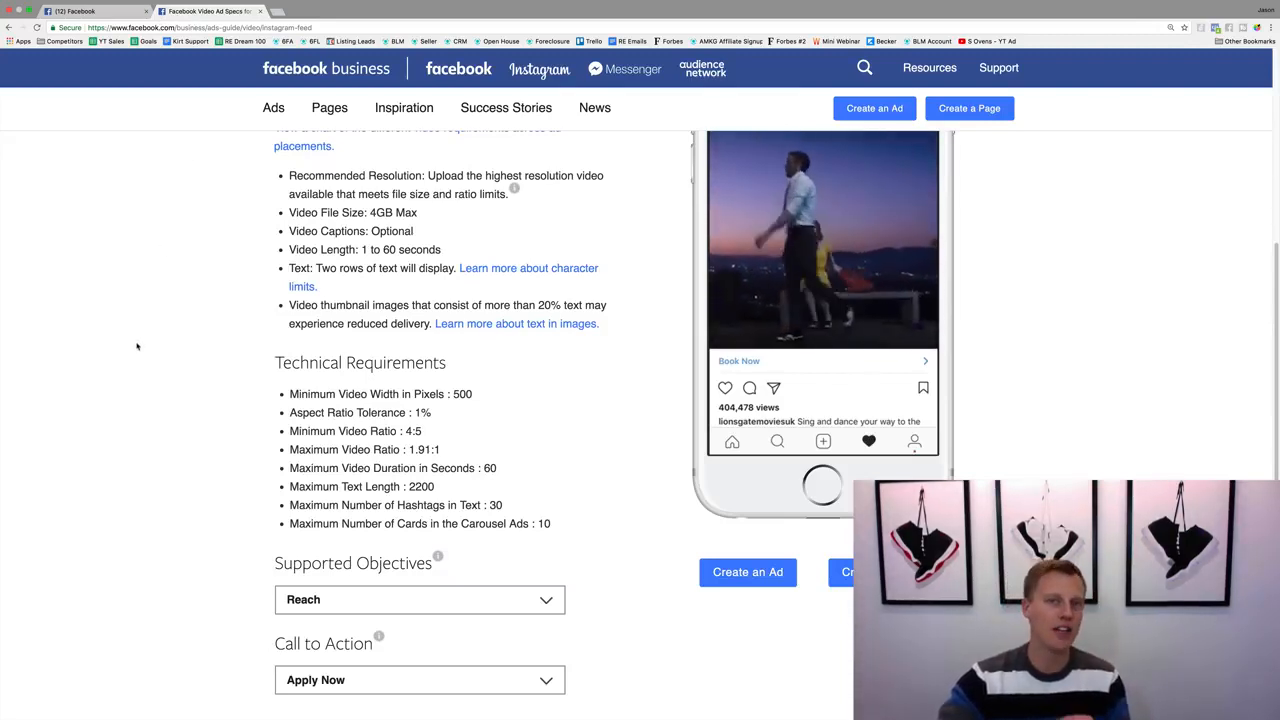
{"action": "scroll", "coordinate": [138, 348], "scroll_direction": "up", "scroll_amount": 5}
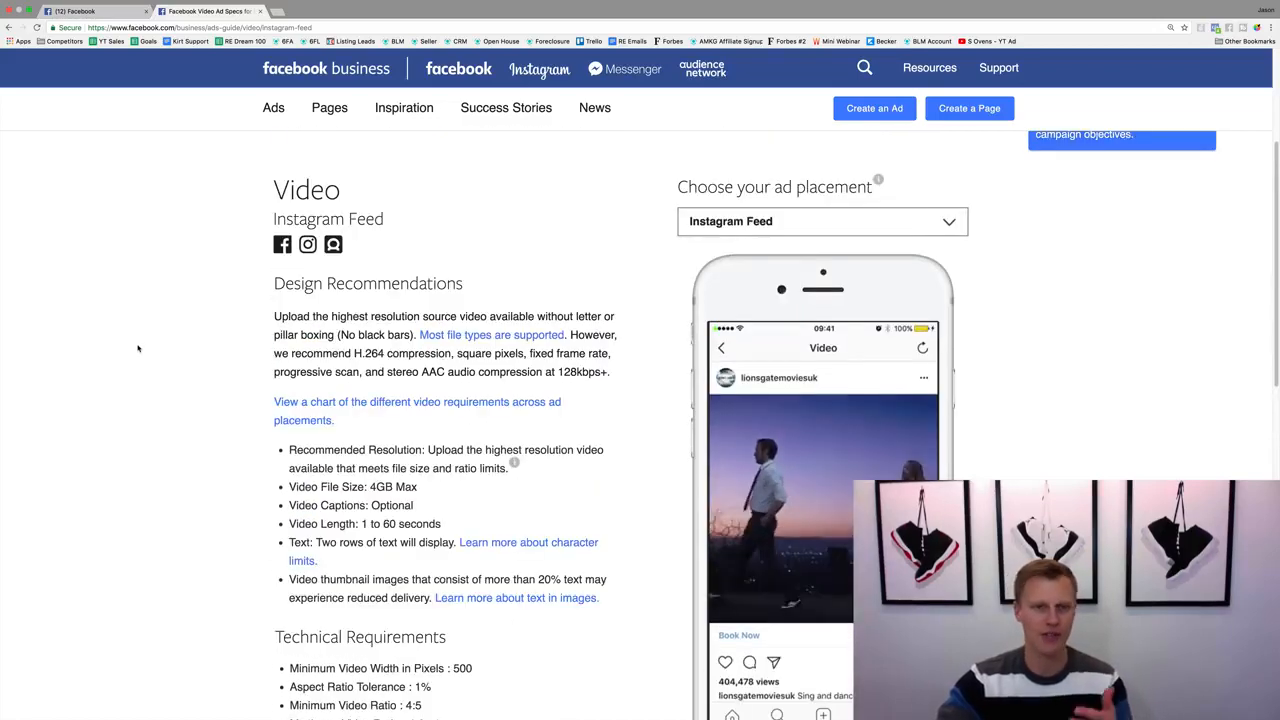
{"action": "scroll", "coordinate": [140, 351], "scroll_direction": "up", "scroll_amount": 1}
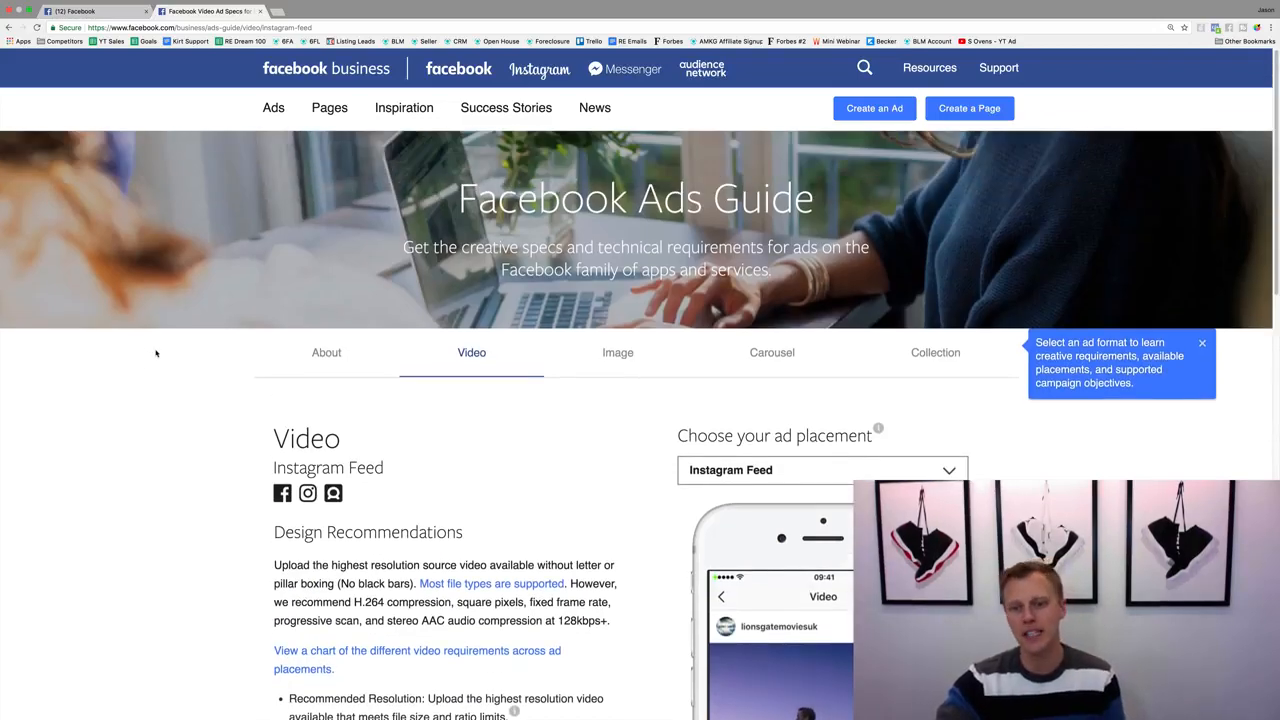
{"action": "scroll", "coordinate": [157, 360], "scroll_direction": "down", "scroll_amount": 1}
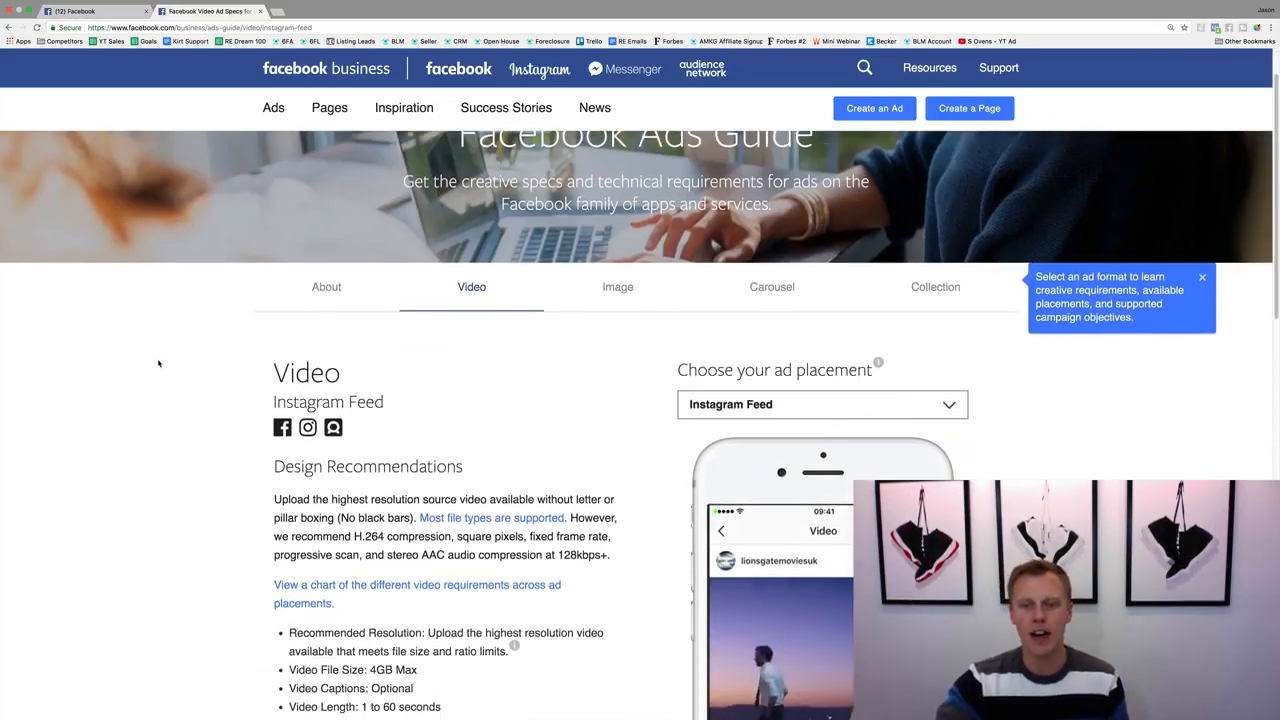
Step: Switch the ad placement to Instagram Stories and check its video length requirement
{"action": "left_click", "coordinate": [789, 404]}
{"action": "left_click", "coordinate": [775, 561]}
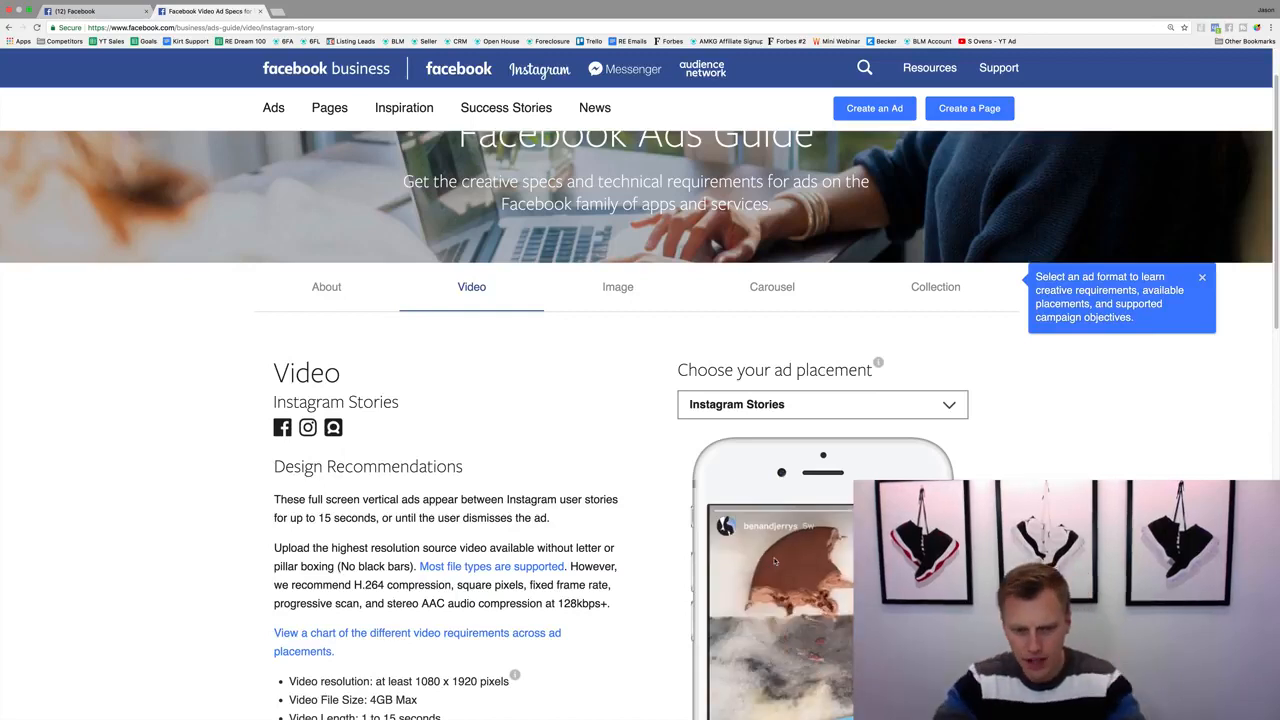
{"action": "scroll", "coordinate": [636, 561], "scroll_direction": "down", "scroll_amount": 3}
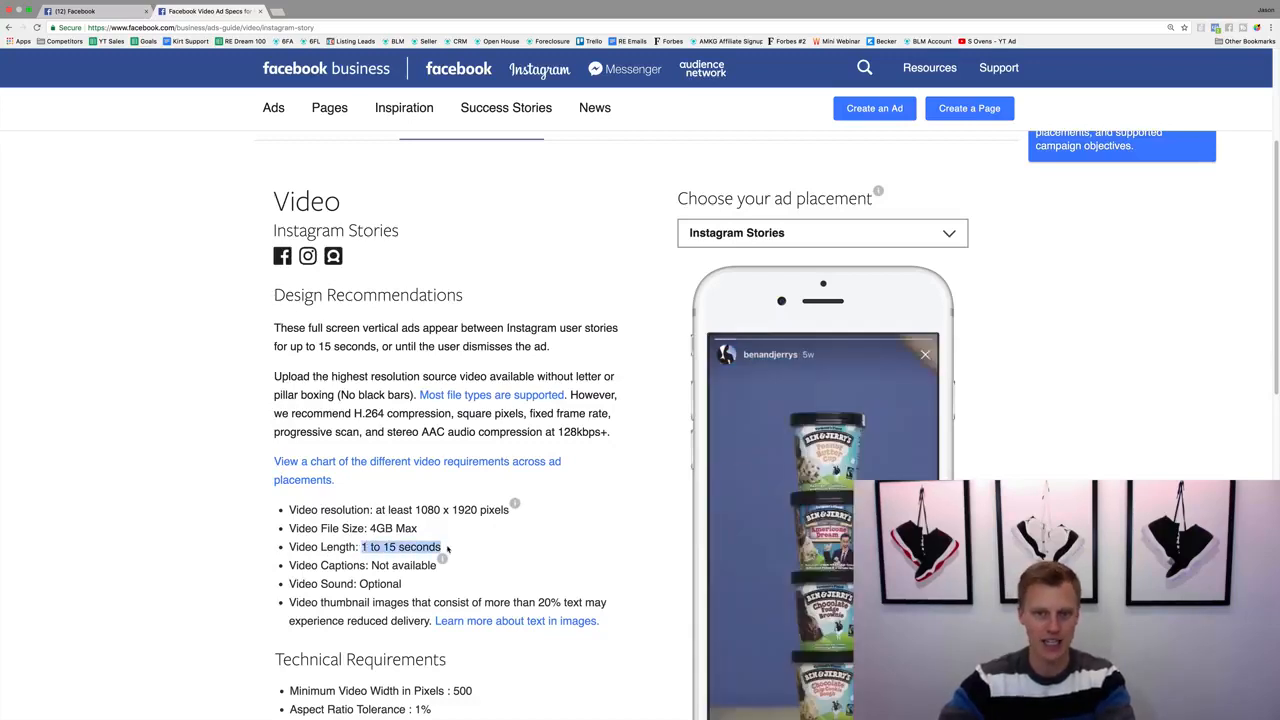
{"action": "left_click", "coordinate": [447, 548]}
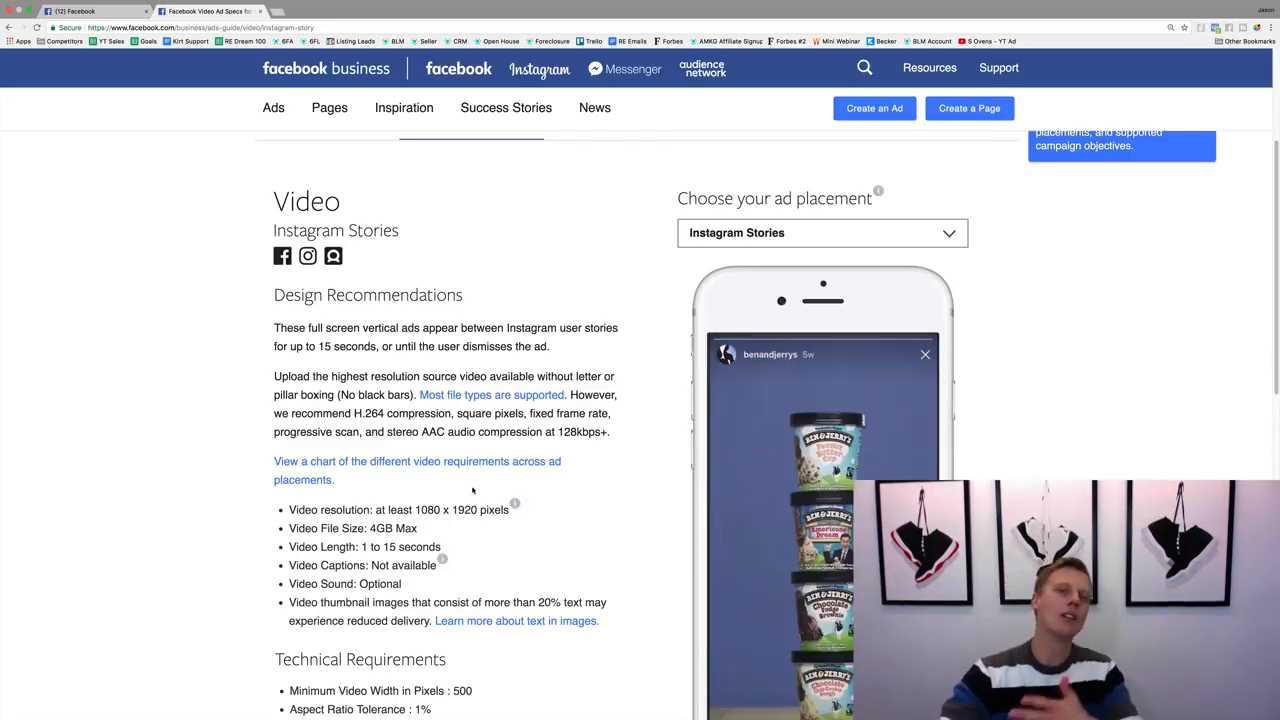
Step: Switch to the Facebook home page and open ad creation, starting over instead of continuing the unfinished Traffic campaign
{"action": "left_click", "coordinate": [107, 12]}
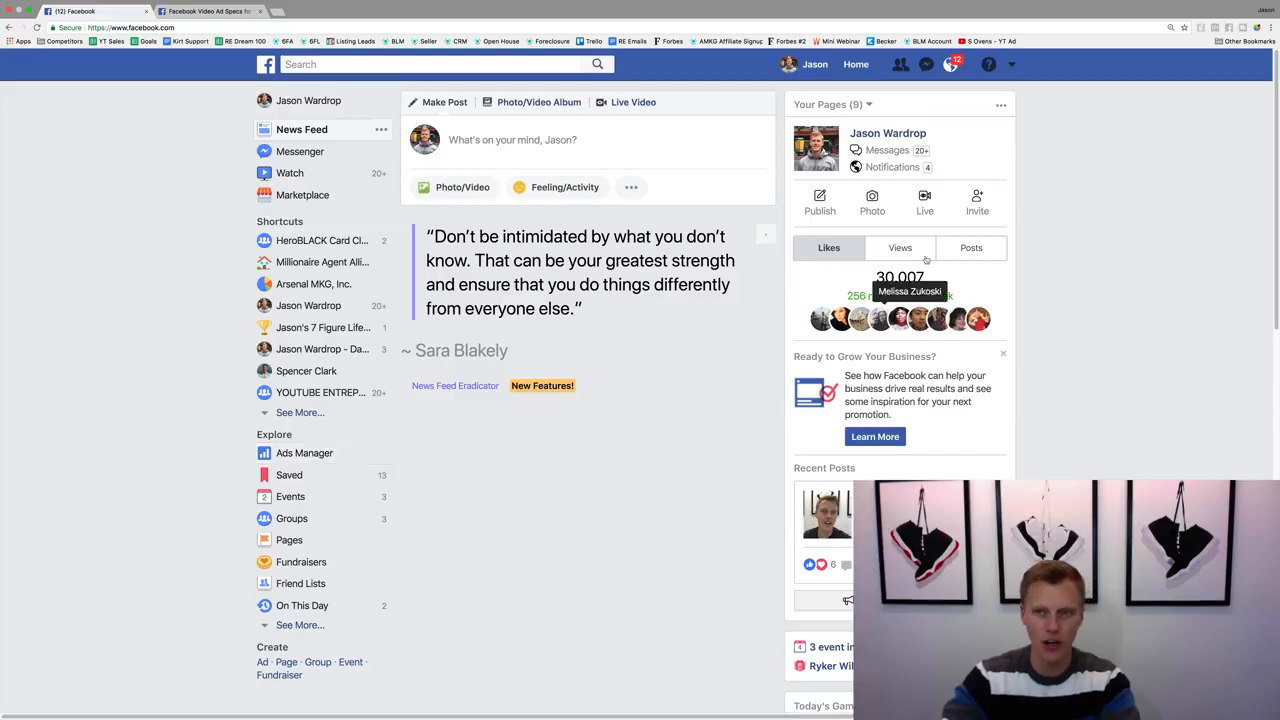
{"action": "left_click", "coordinate": [1012, 65]}
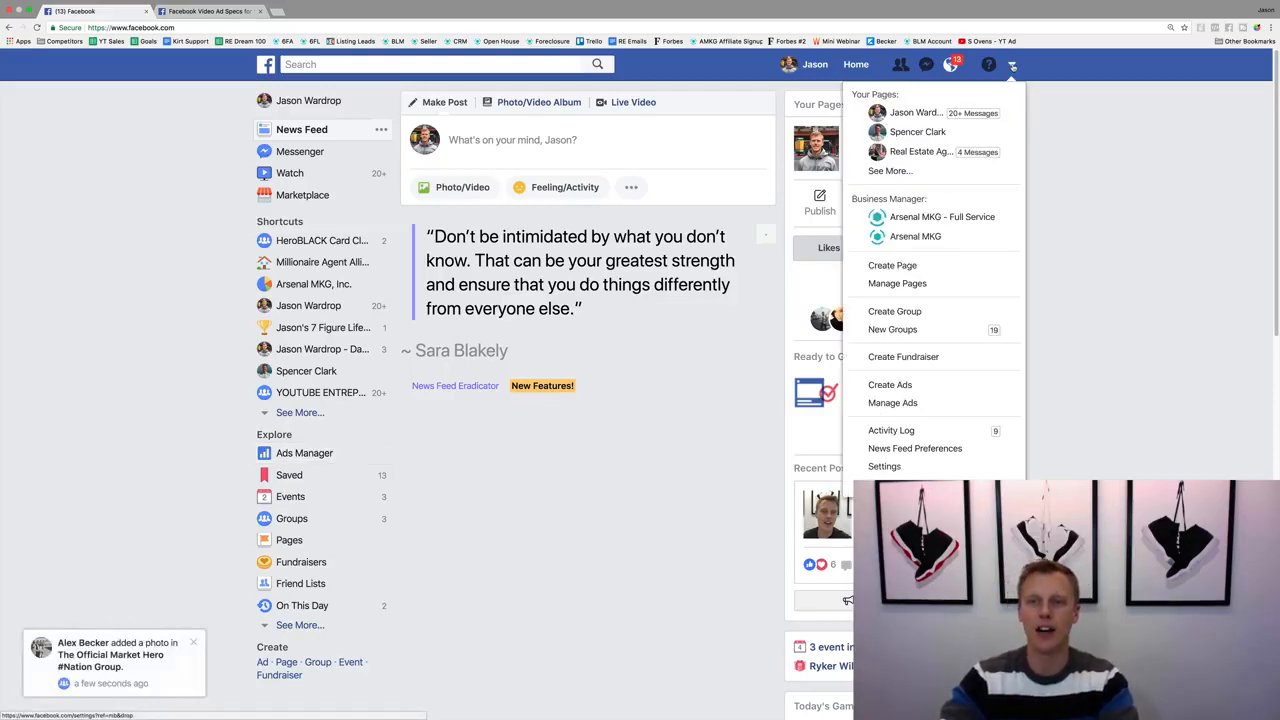
{"action": "left_click", "coordinate": [910, 386]}
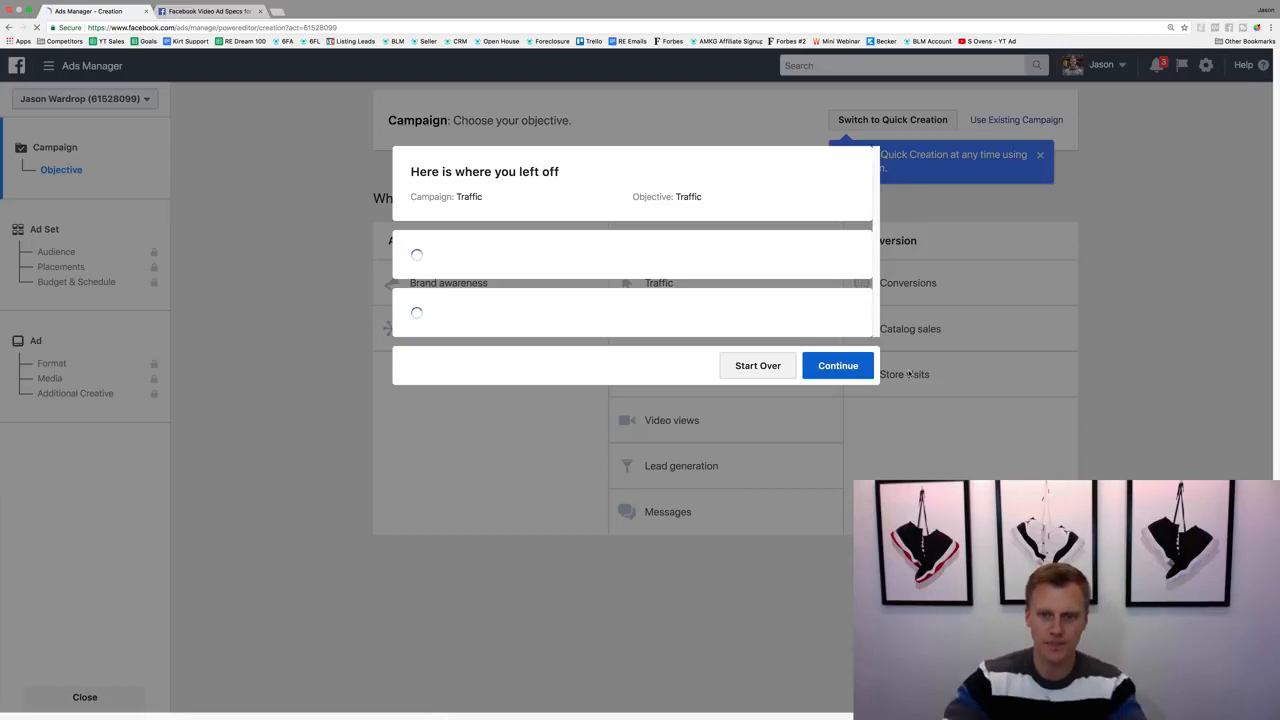
{"action": "left_click", "coordinate": [757, 530]}
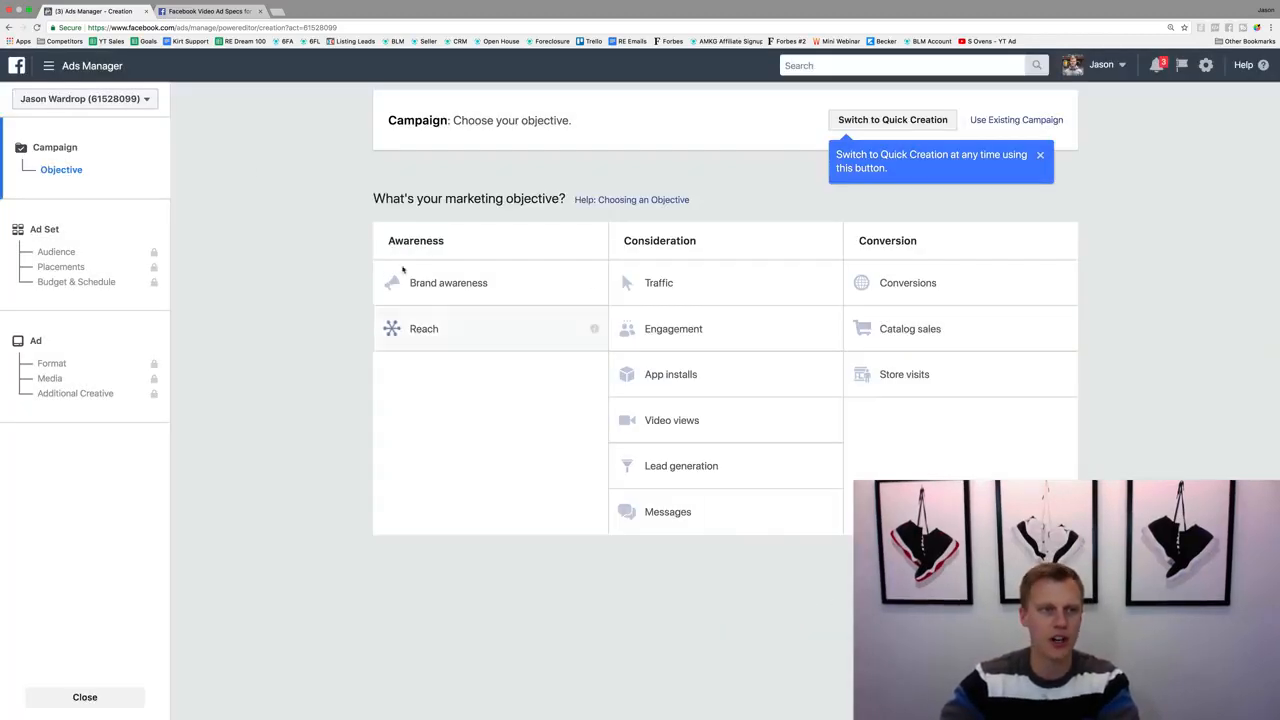
Step: Go to the Ads Manager campaign overview and dismiss the welcome tour and the Advertiser Help panel
{"action": "left_click", "coordinate": [85, 65]}
{"action": "left_click", "coordinate": [69, 145]}
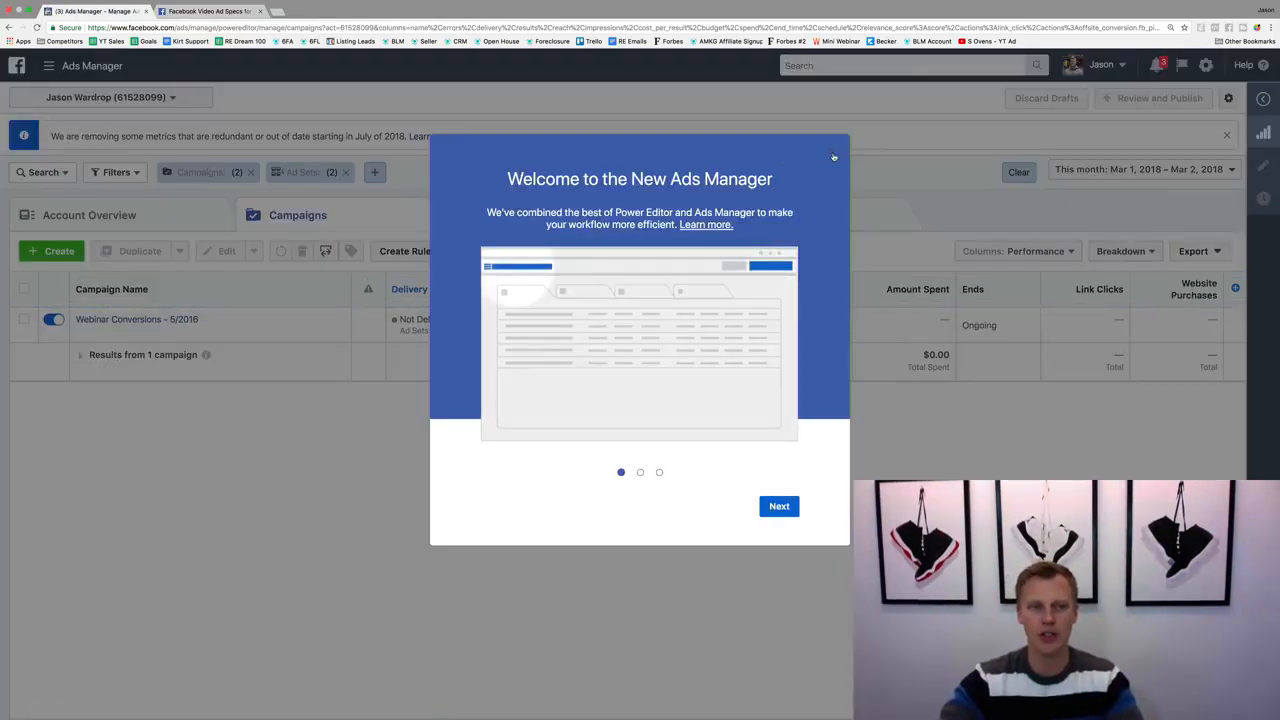
{"action": "left_click", "coordinate": [833, 157]}
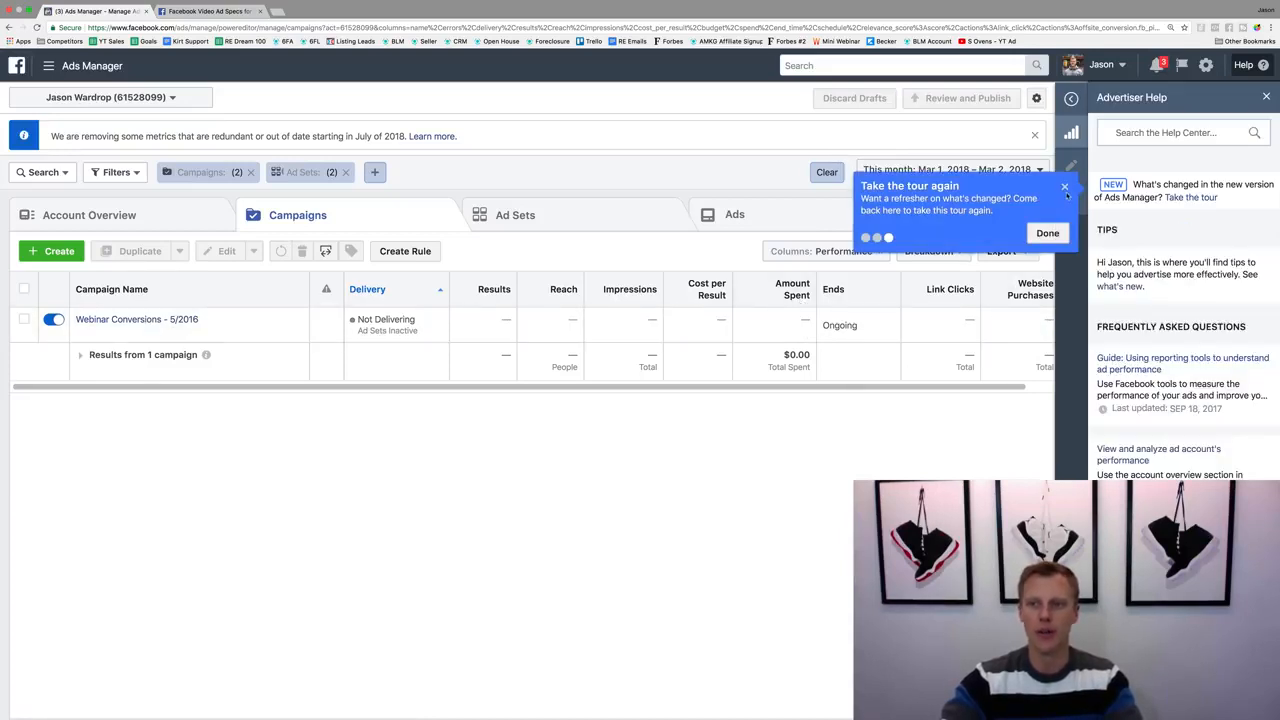
{"action": "left_click", "coordinate": [1064, 187]}
{"action": "left_click", "coordinate": [1266, 96]}
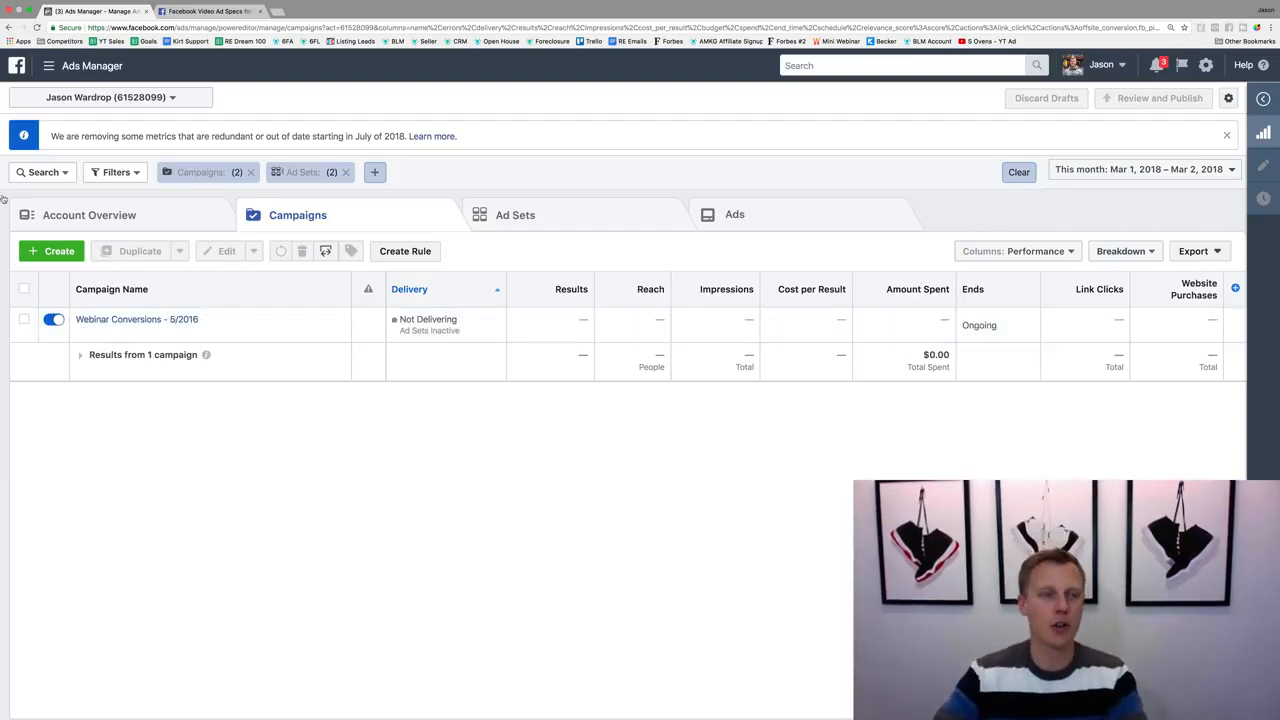
Step: Create a campaign with the Traffic objective, name it "Instagram (Demo)" and continue to the ad set
{"action": "left_click", "coordinate": [48, 251]}
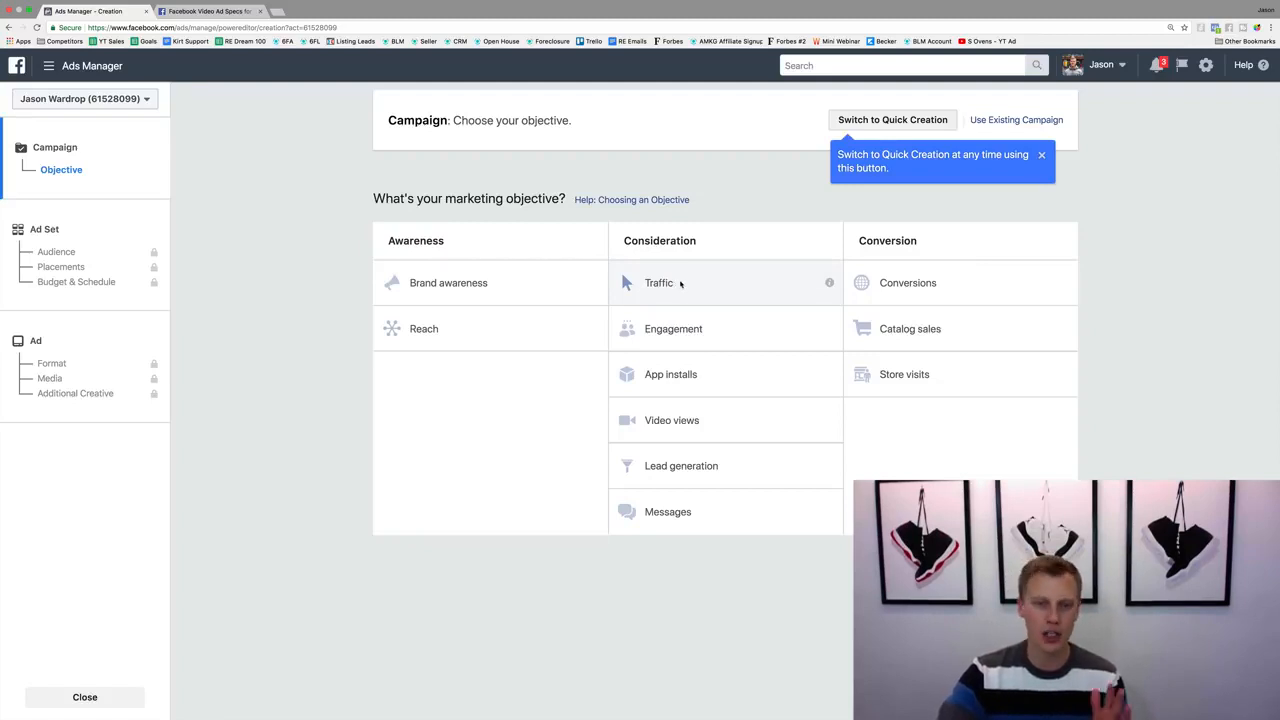
{"action": "left_click", "coordinate": [680, 284]}
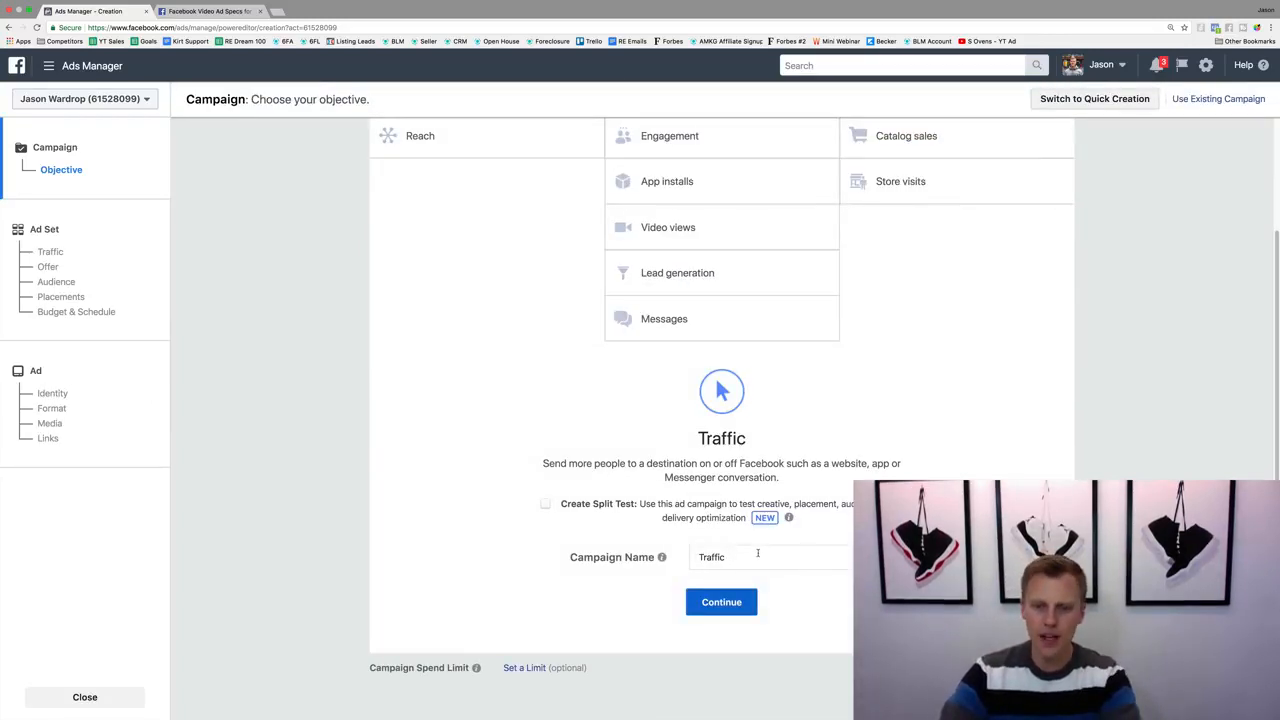
{"action": "left_click_drag", "start_coordinate": [757, 553], "coordinate": [700, 551]}
{"action": "type", "text": "Instagram (Demo"}
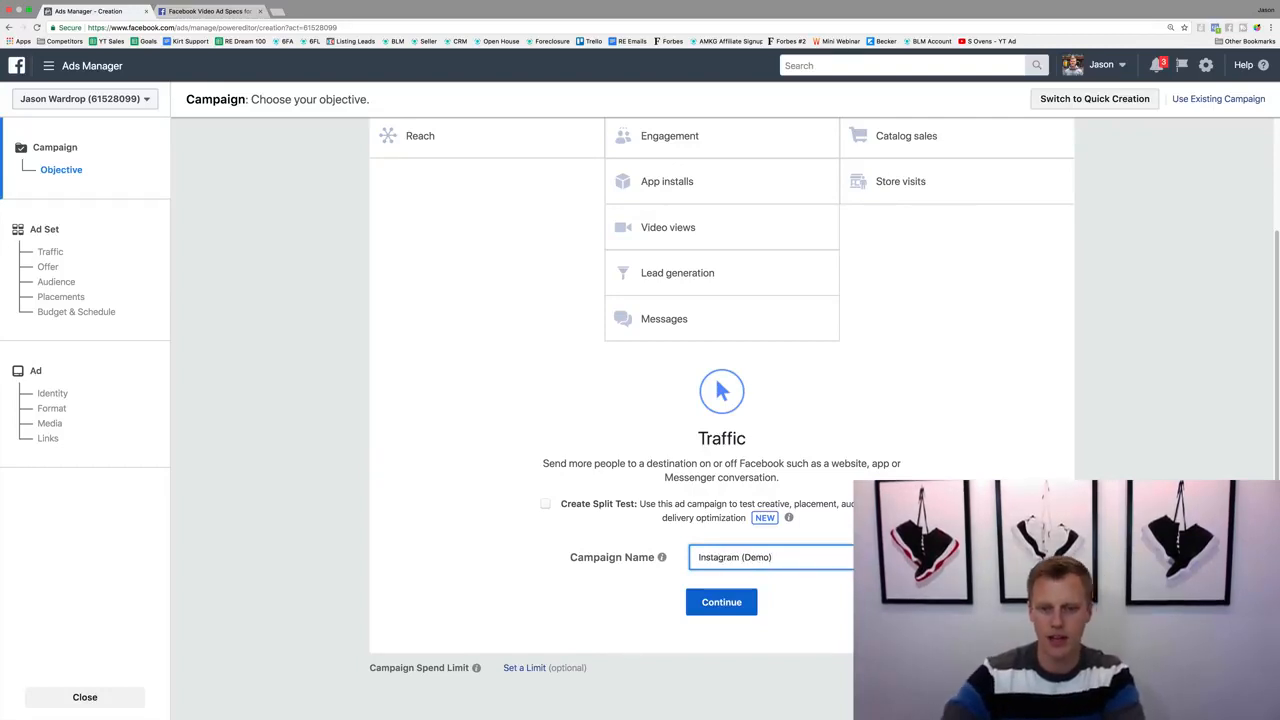
{"action": "left_click", "coordinate": [712, 603]}
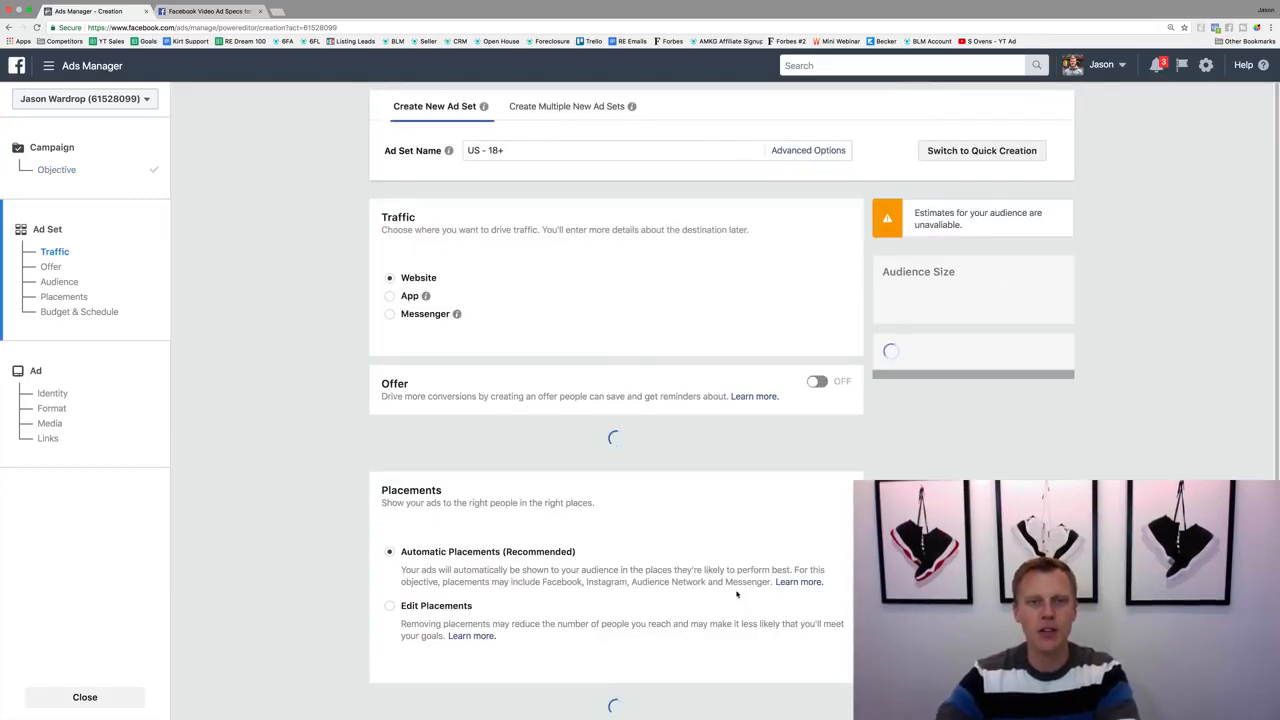
Step: Rename the ad set as "Instagram Advertising (Demo)"
{"action": "left_click_drag", "start_coordinate": [528, 149], "coordinate": [458, 151]}
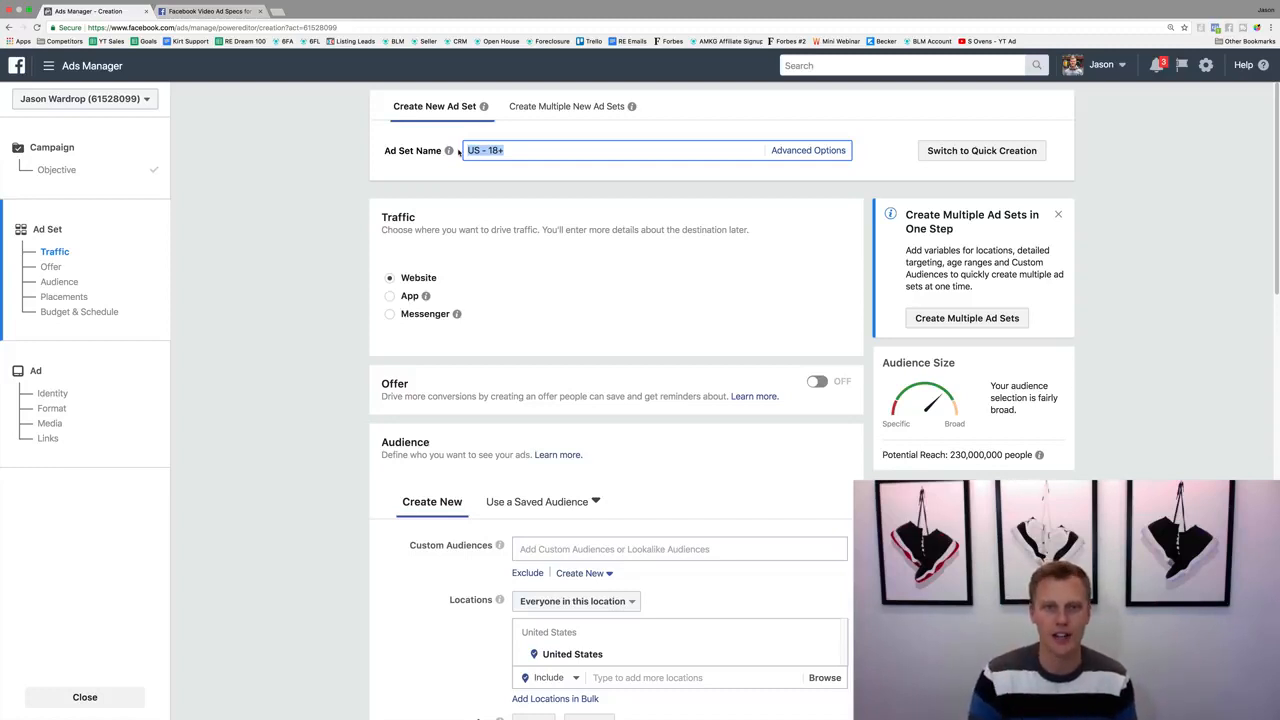
{"action": "type", "text": "Insta"}
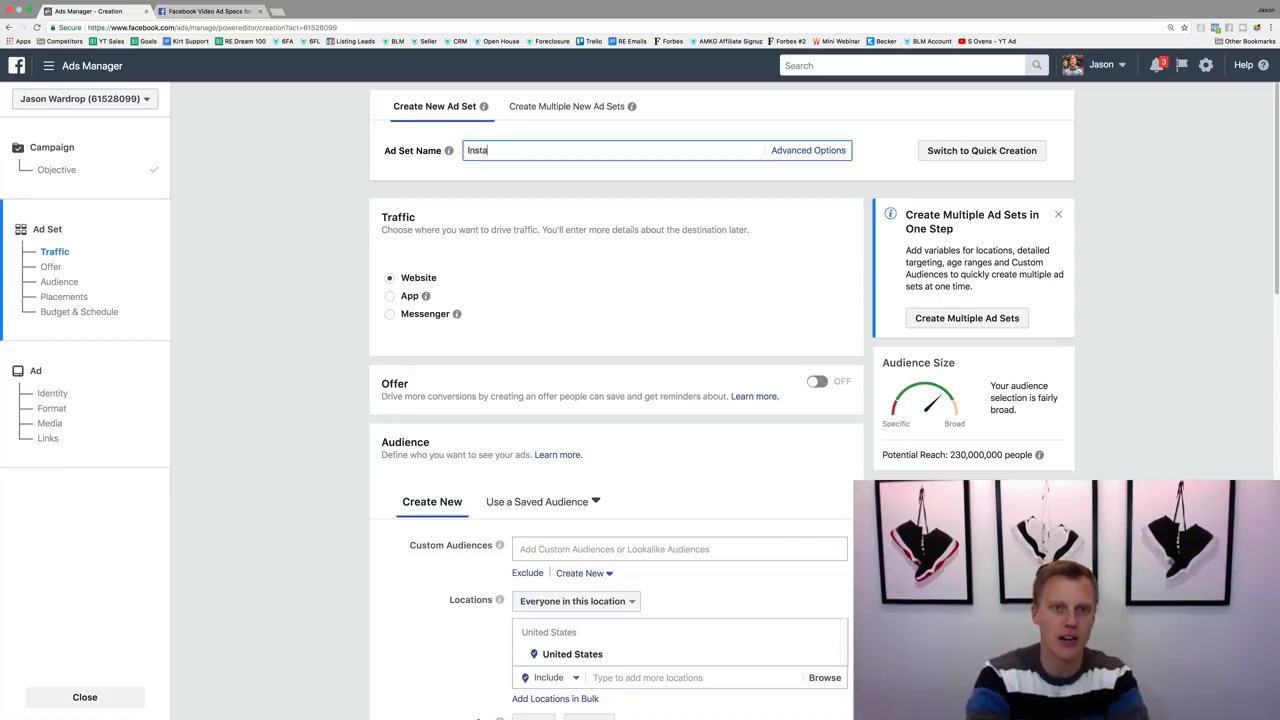
{"action": "type", "text": "gram Advertisi"}
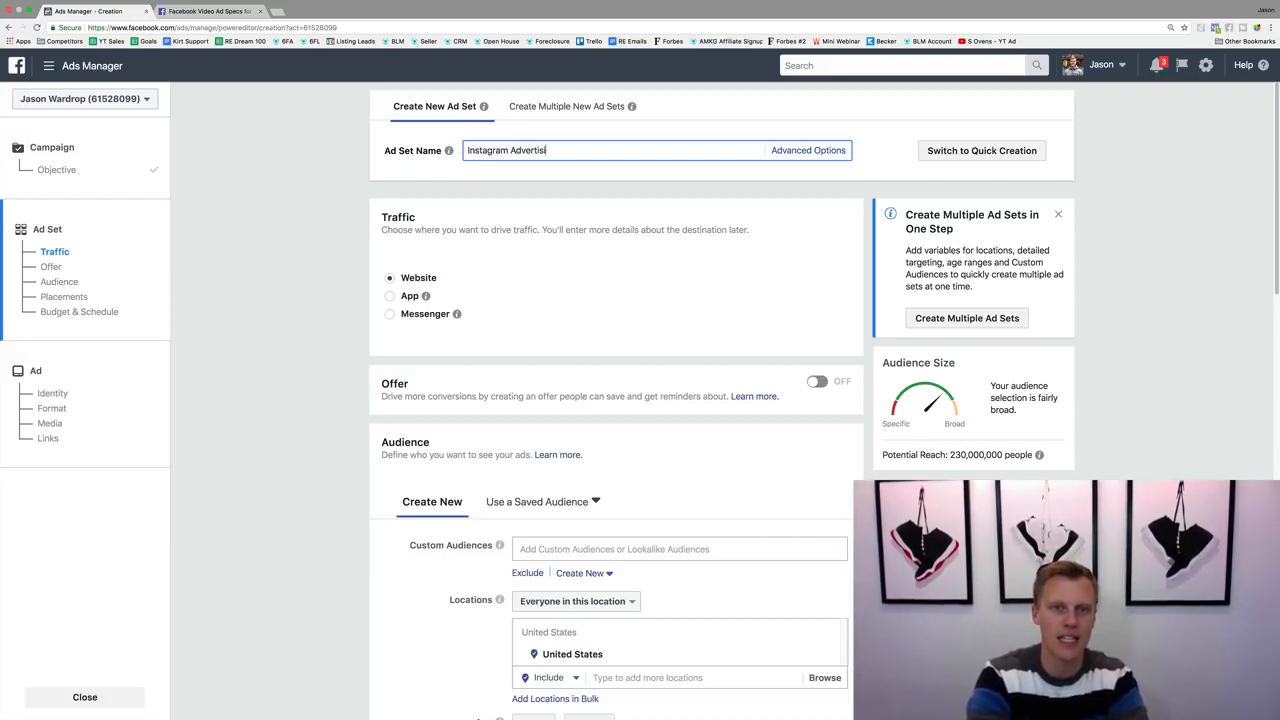
{"action": "type", "text": "ng (Demo"}
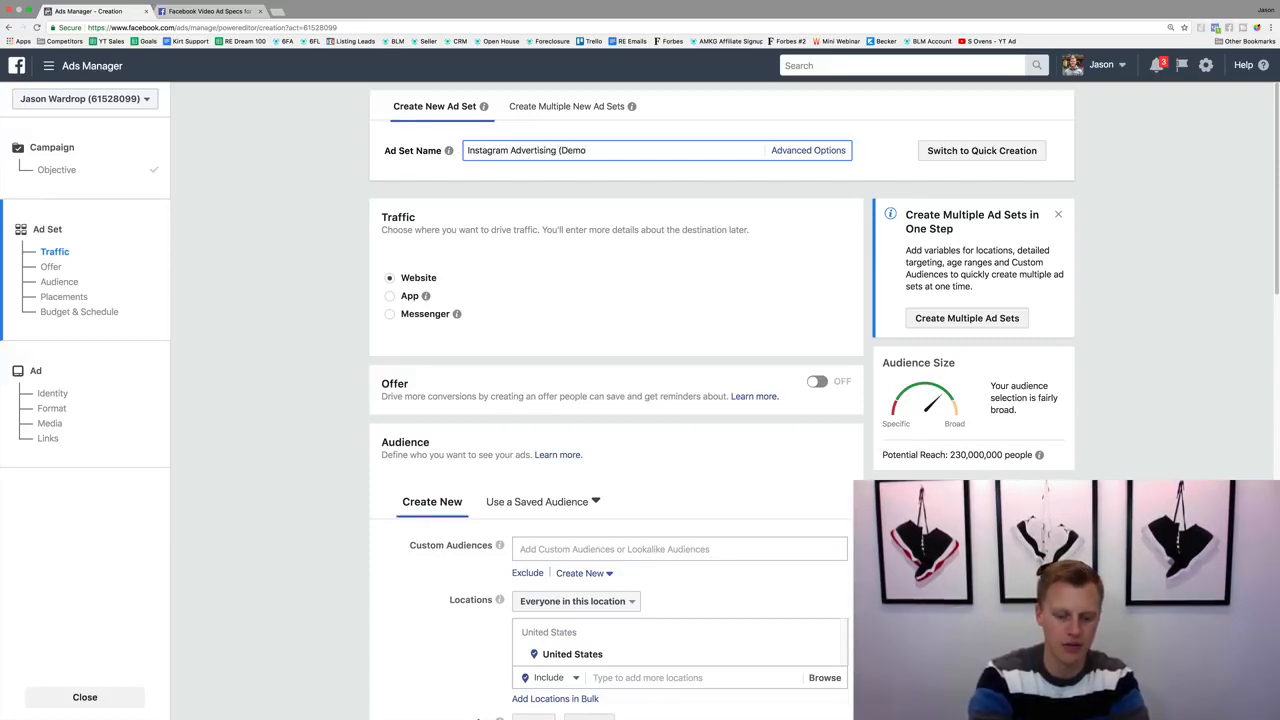
{"action": "type", "text": ")"}
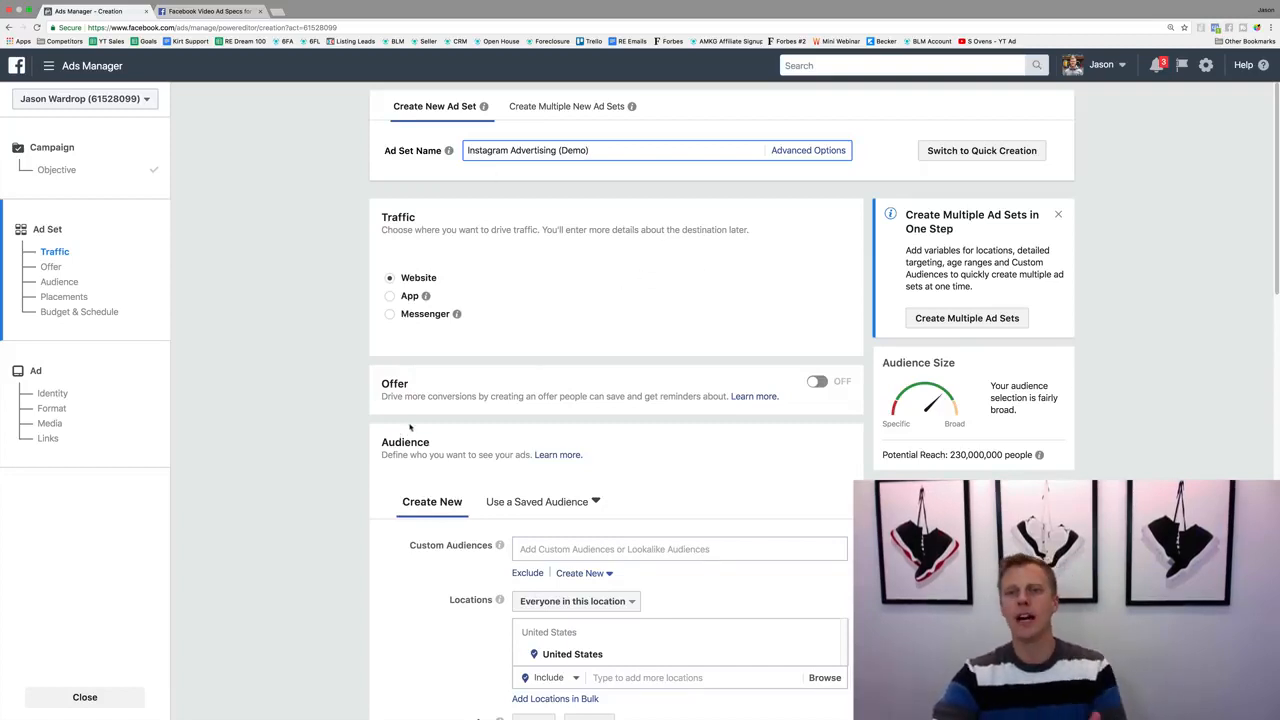
Step: Replace the United States audience location with New York, New York, United States by searching for "New York City"
{"action": "scroll", "coordinate": [409, 427], "scroll_direction": "down", "scroll_amount": 3}
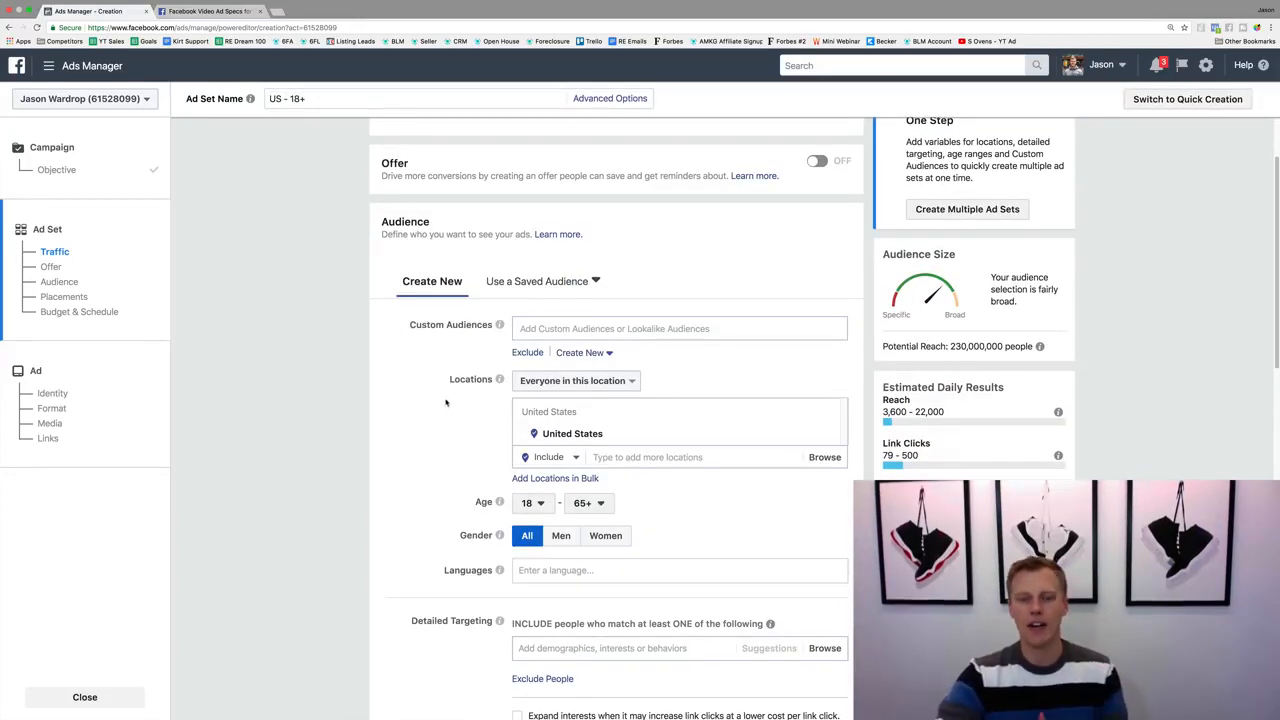
{"action": "scroll", "coordinate": [446, 400], "scroll_direction": "down", "scroll_amount": 1}
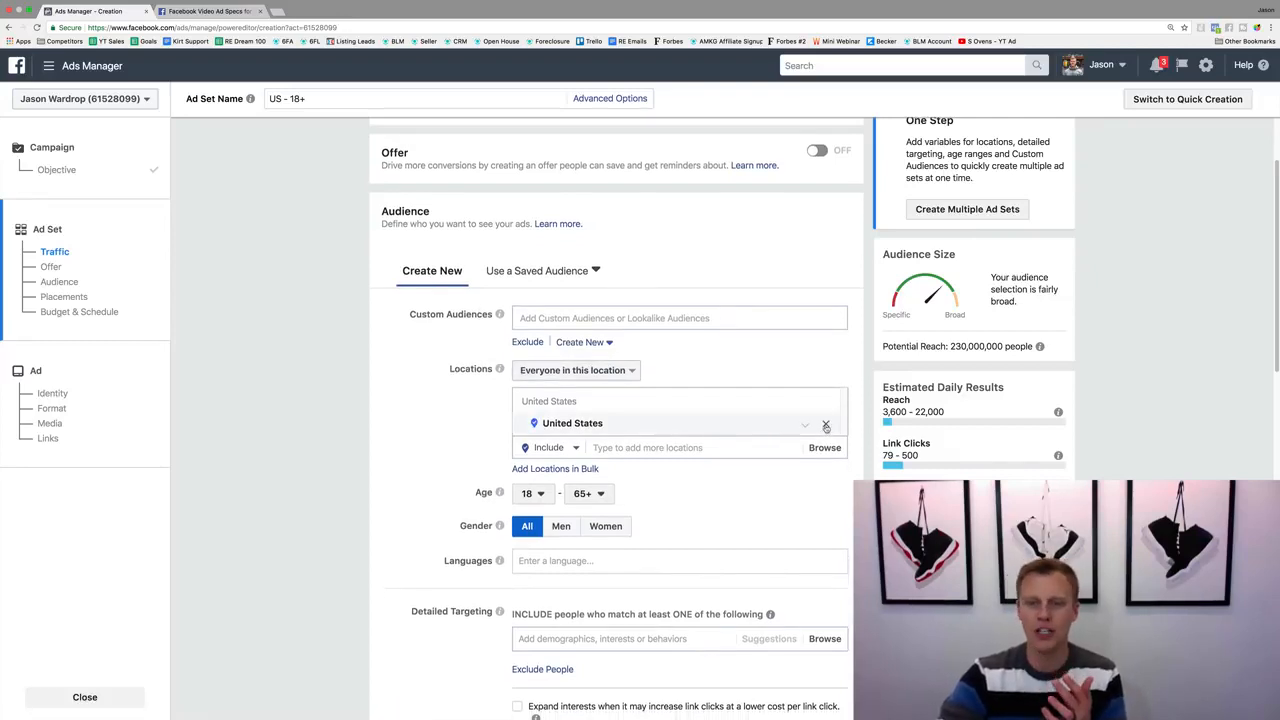
{"action": "left_click", "coordinate": [826, 427]}
{"action": "type", "text": "N"}
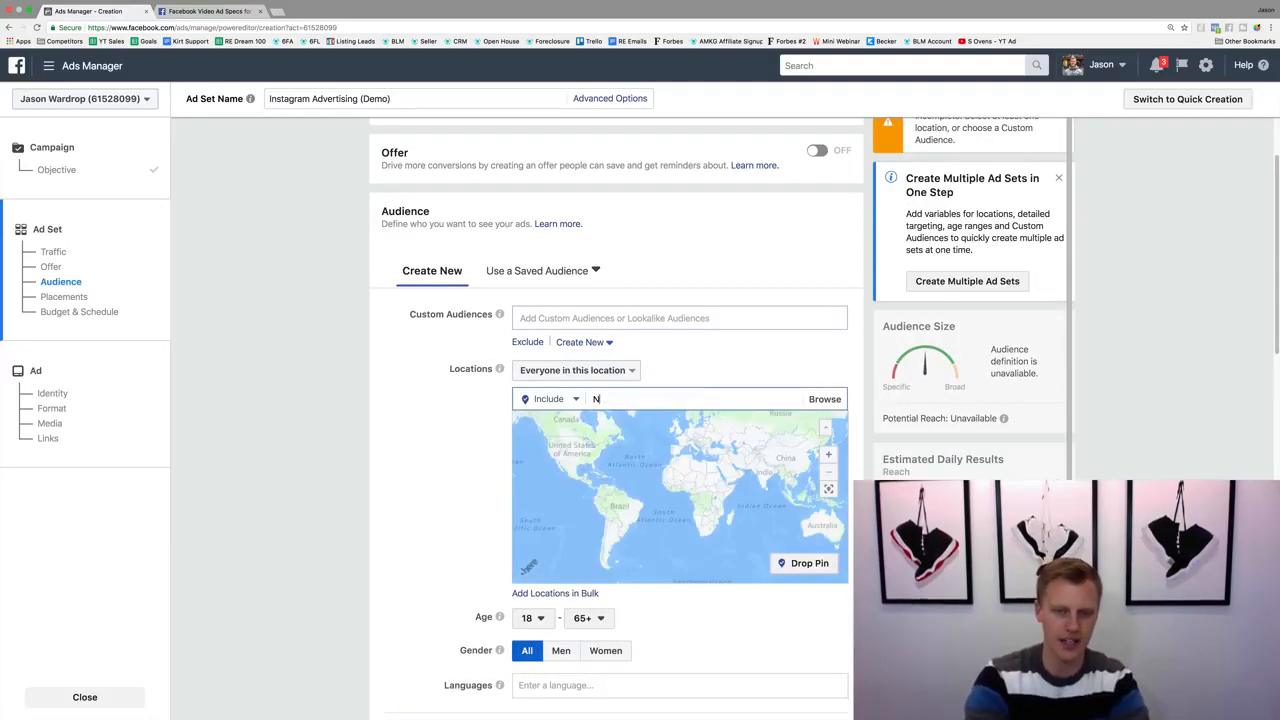
{"action": "type", "text": "ew York City"}
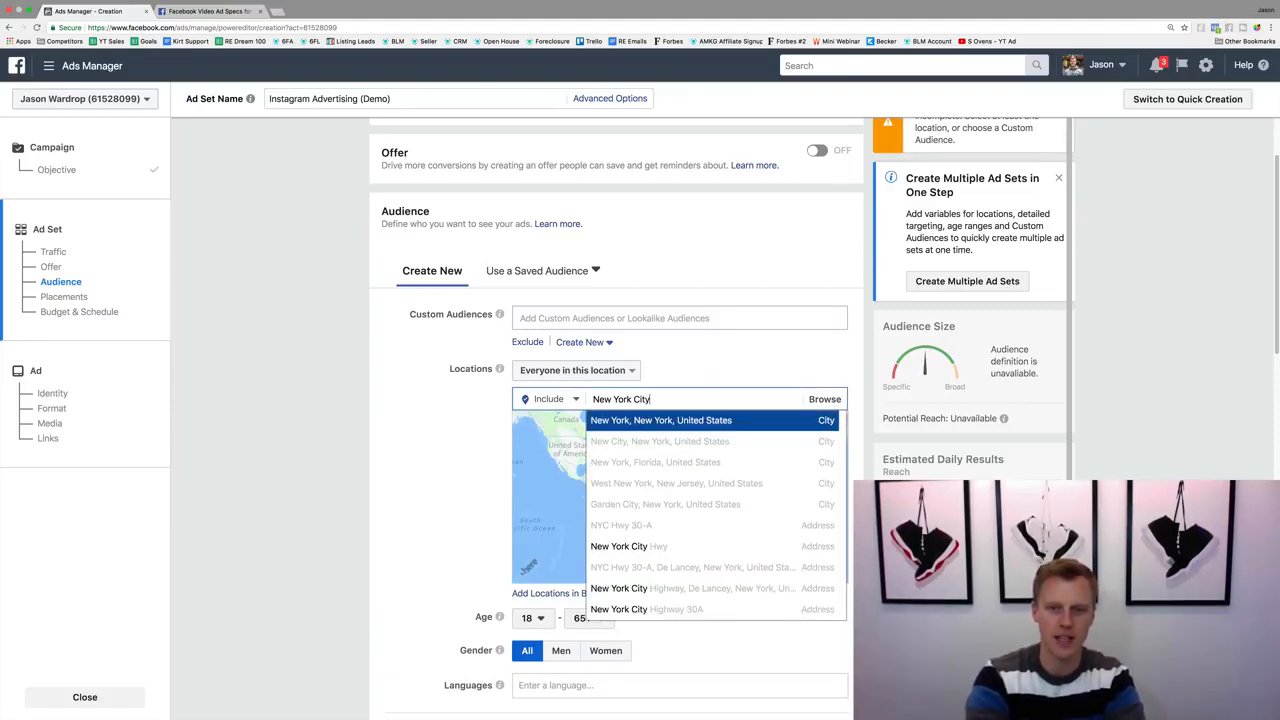
{"action": "left_click", "coordinate": [664, 422]}
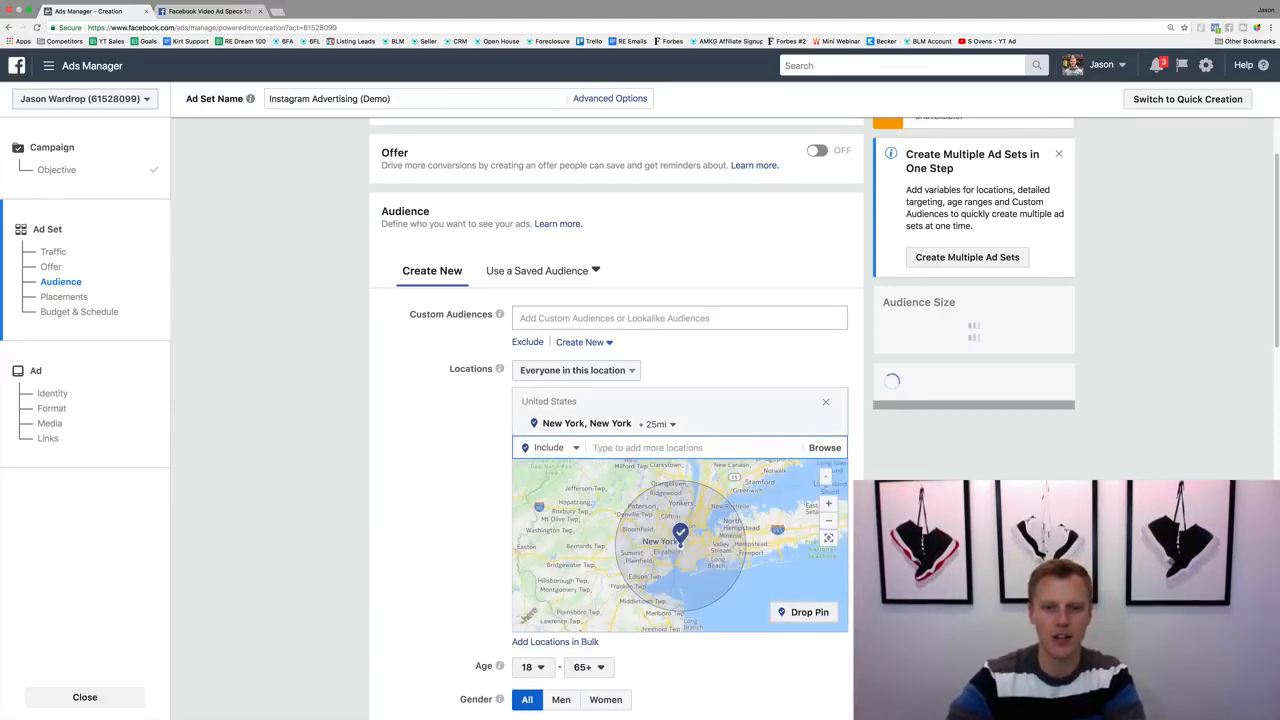
Step: Set the targeting radius around New York to 10 mi and check the potential audience reach
{"action": "left_click", "coordinate": [660, 424]}
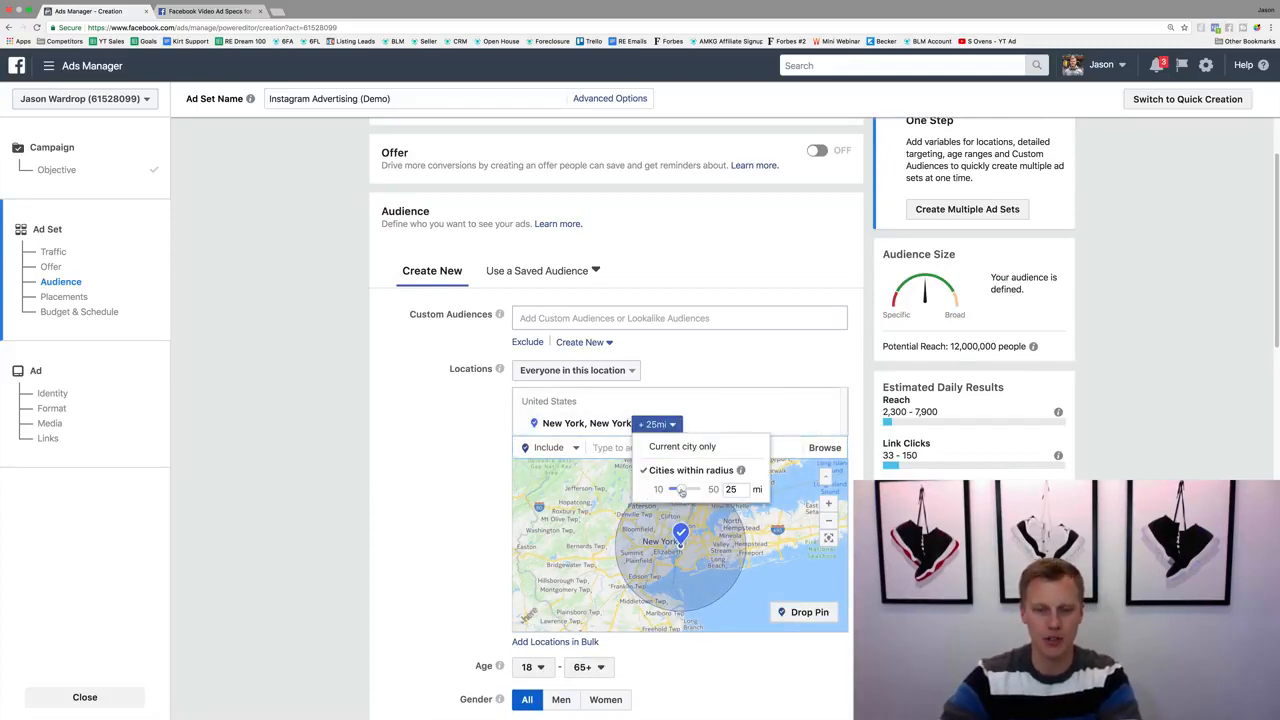
{"action": "left_click", "coordinate": [400, 525]}
{"action": "mouse_move", "coordinate": [979, 363]}
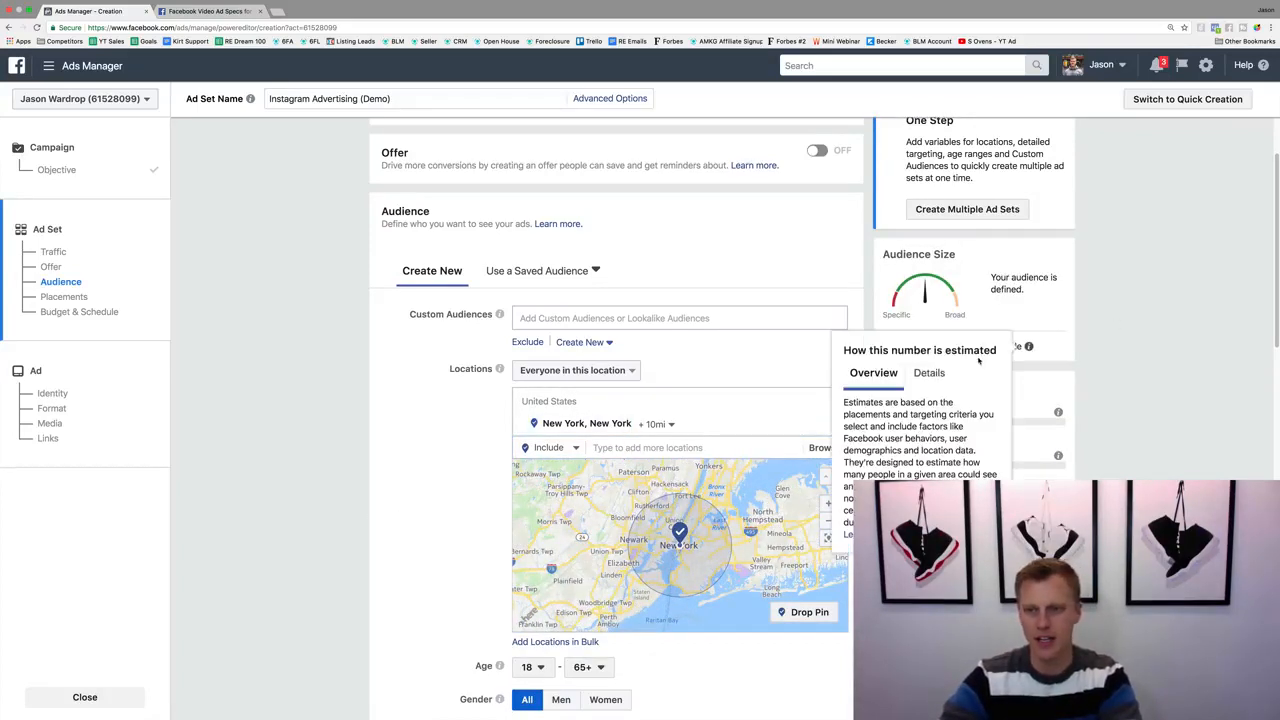
{"action": "scroll", "coordinate": [445, 546], "scroll_direction": "down", "scroll_amount": 2}
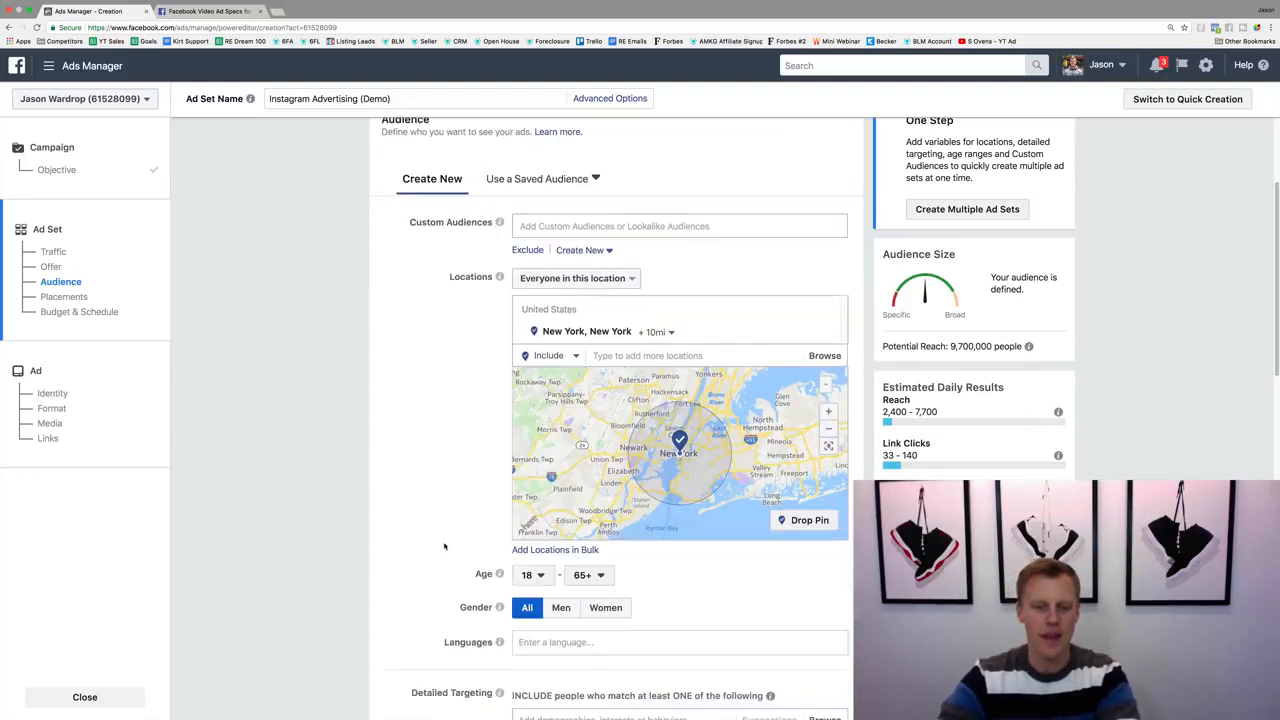
Step: Set the audience's minimum age to 25 and add the Basketball interest to the detailed targeting
{"action": "left_click", "coordinate": [527, 574]}
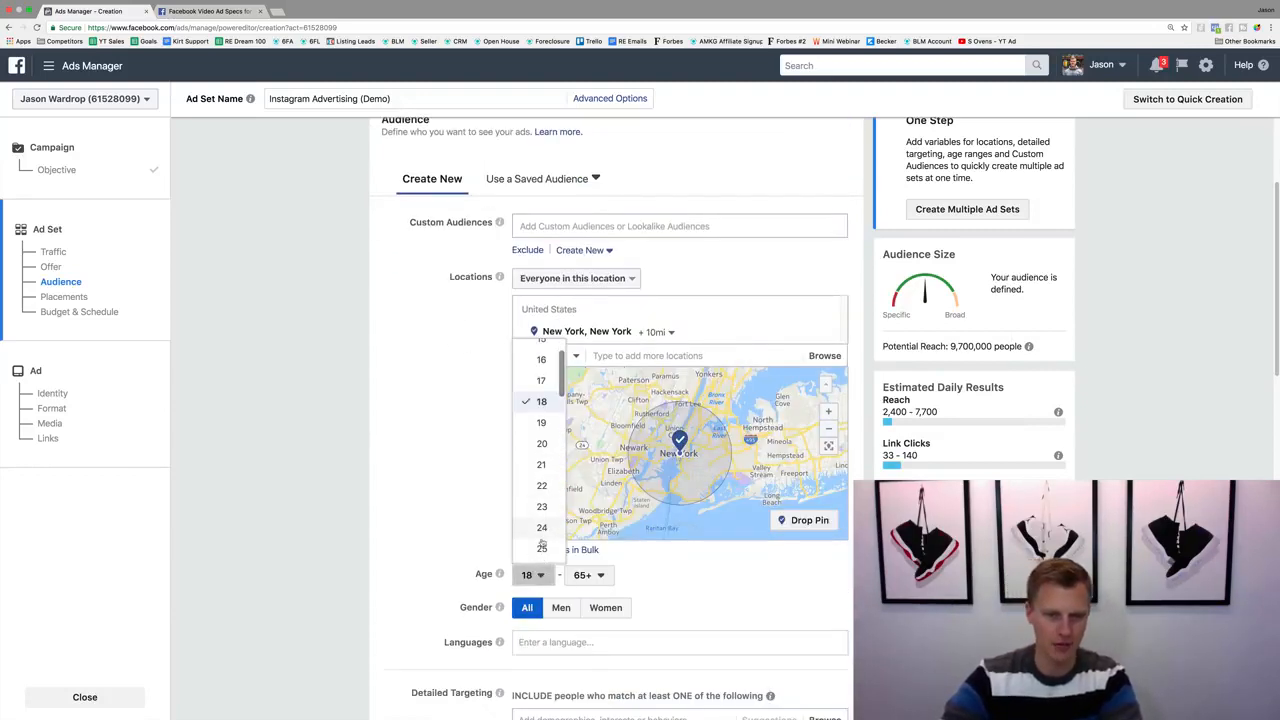
{"action": "left_click", "coordinate": [538, 548]}
{"action": "scroll", "coordinate": [449, 560], "scroll_direction": "down", "scroll_amount": 3}
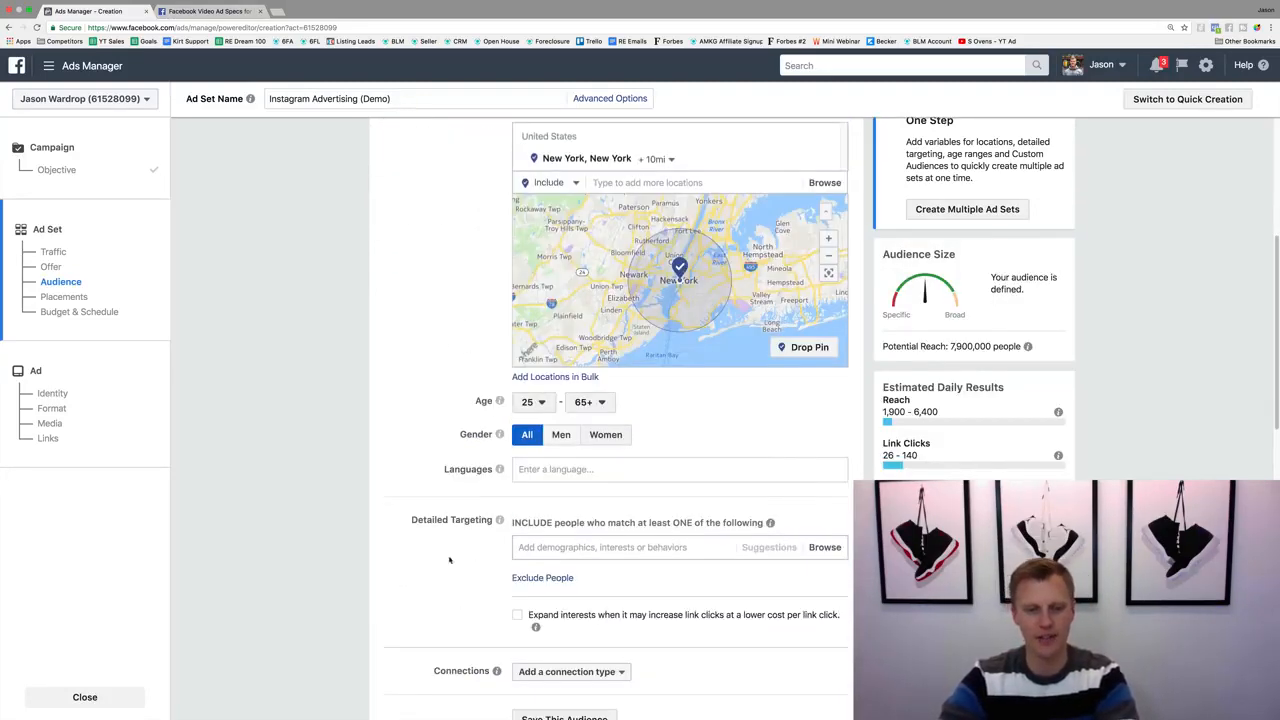
{"action": "left_click", "coordinate": [567, 545]}
{"action": "type", "text": "Basketball"}
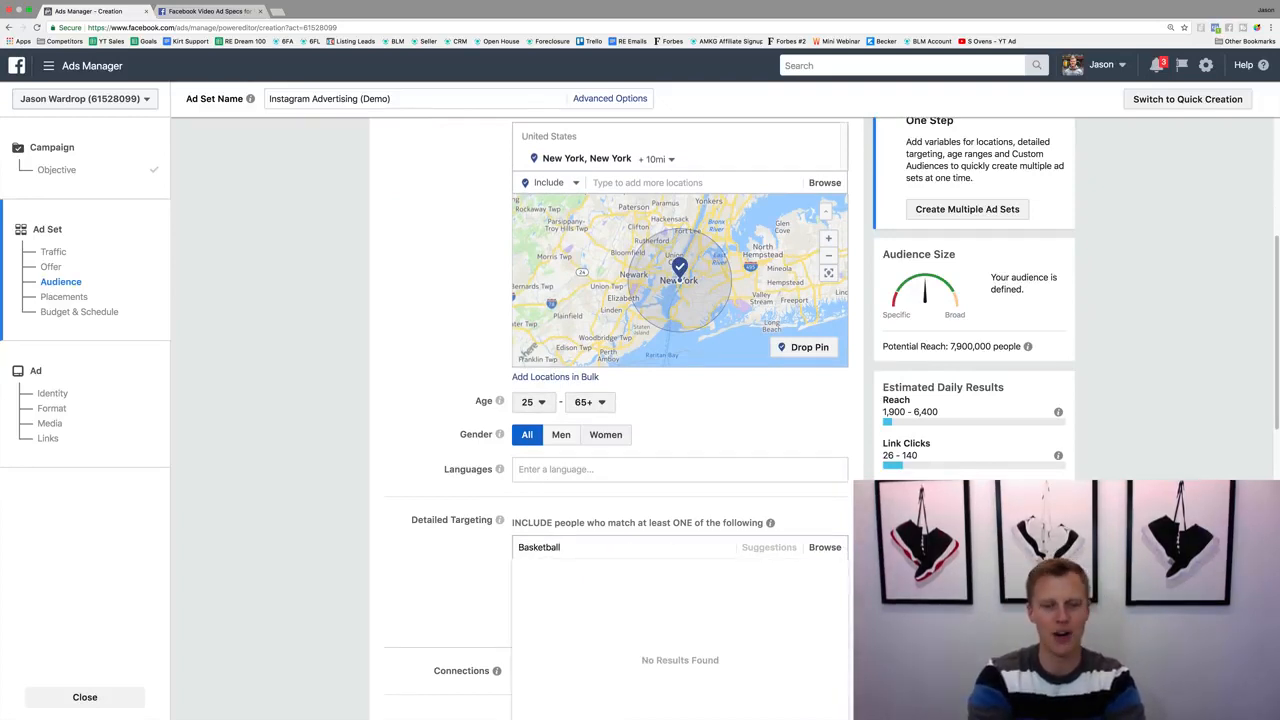
{"action": "key", "text": "Return"}
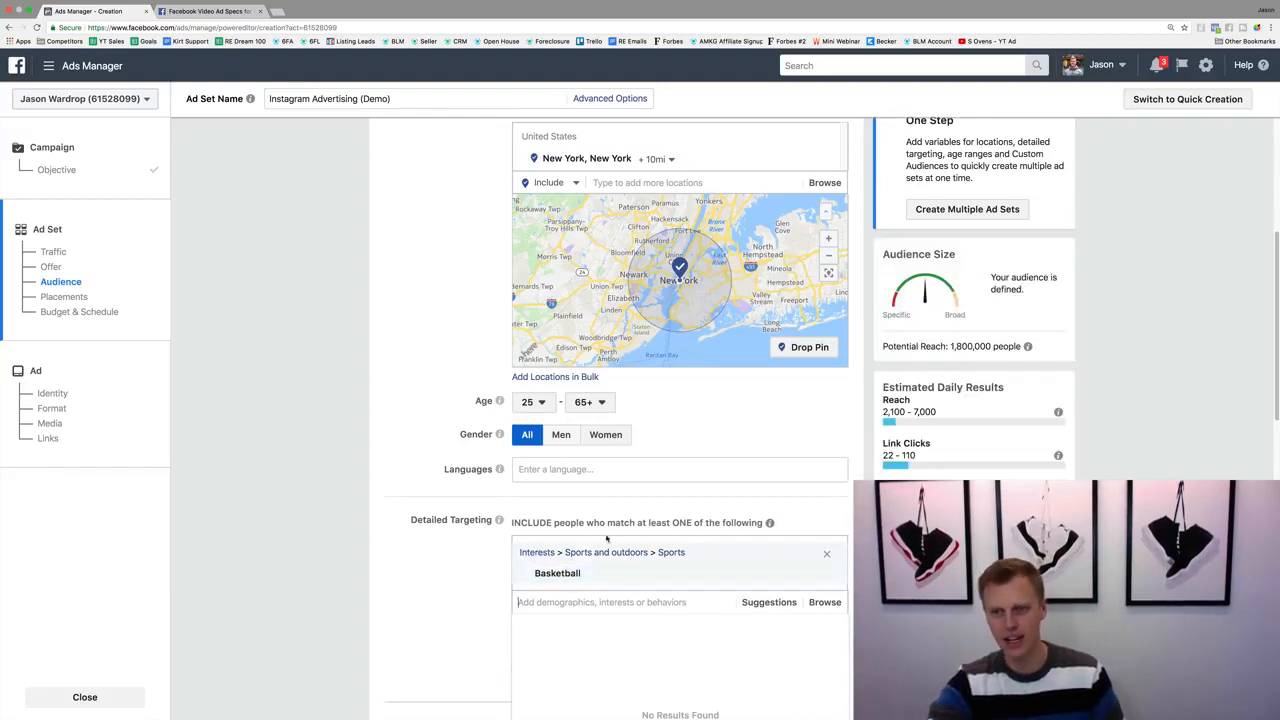
{"action": "left_click_drag", "start_coordinate": [948, 346], "coordinate": [1029, 346]}
{"action": "left_click", "coordinate": [1080, 363]}
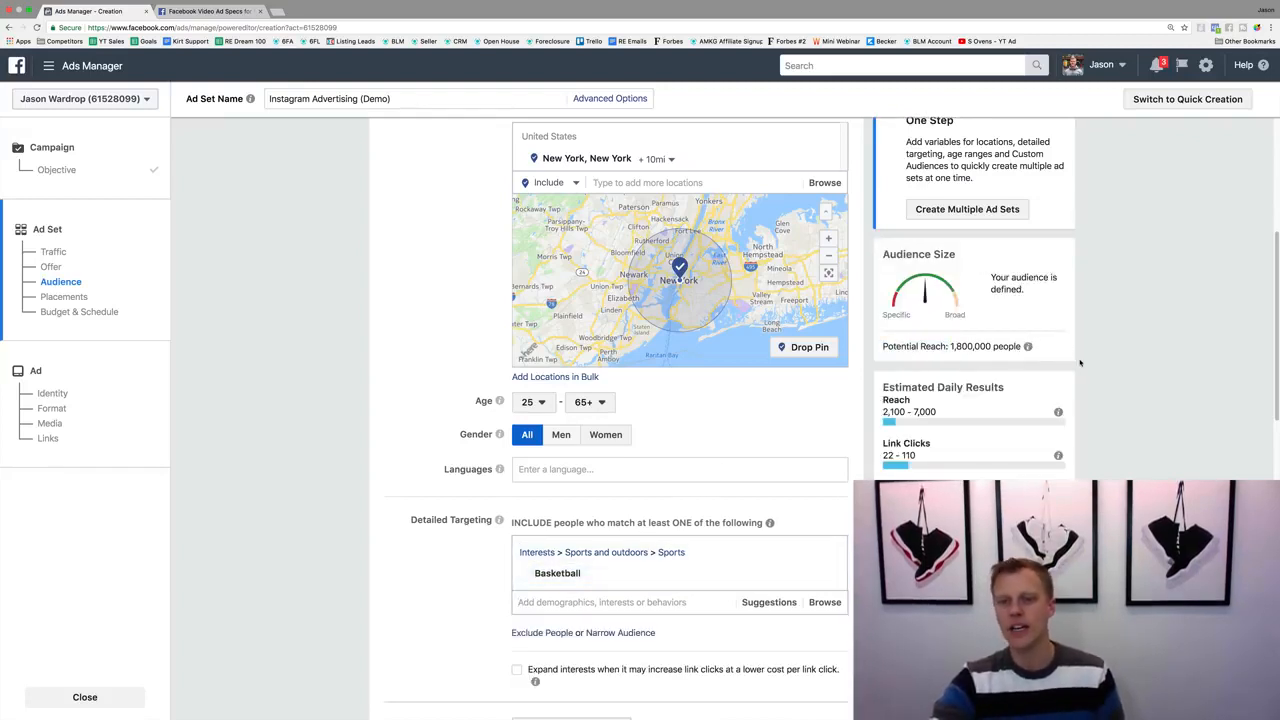
Step: Change the ad set's placements from automatic to Edit Placements
{"action": "scroll", "coordinate": [430, 557], "scroll_direction": "down", "scroll_amount": 5}
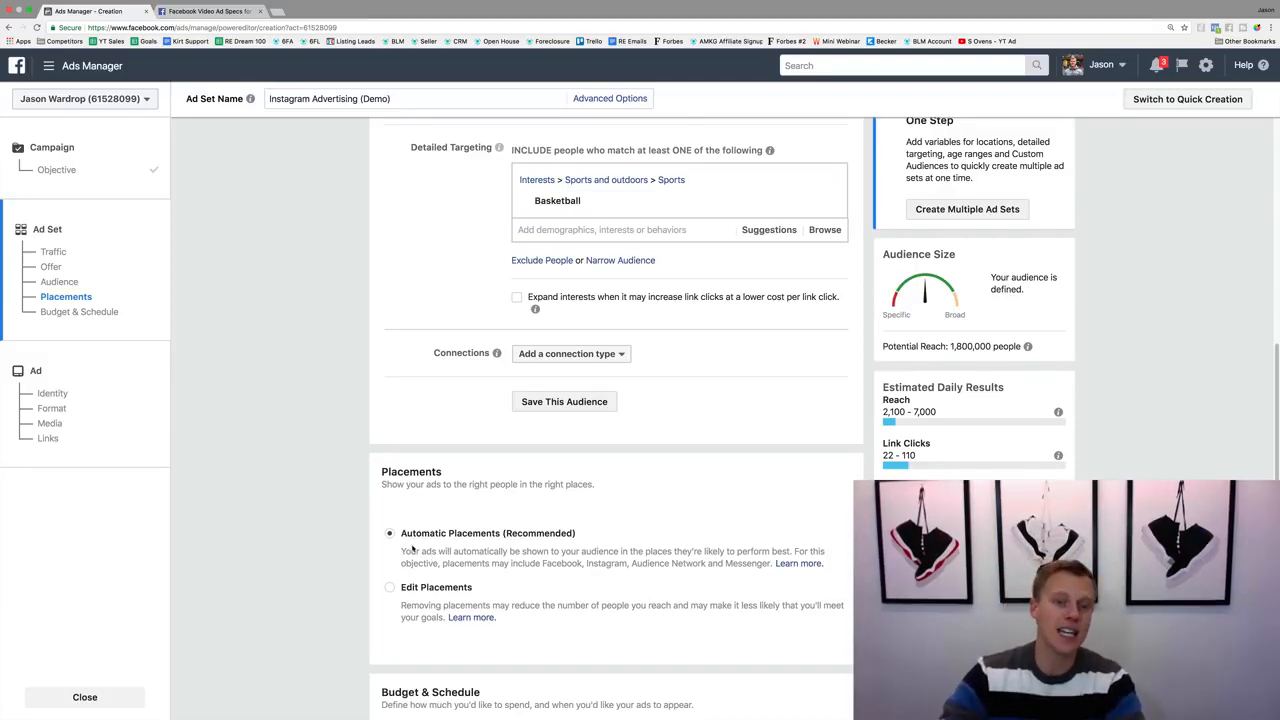
{"action": "left_click", "coordinate": [402, 537]}
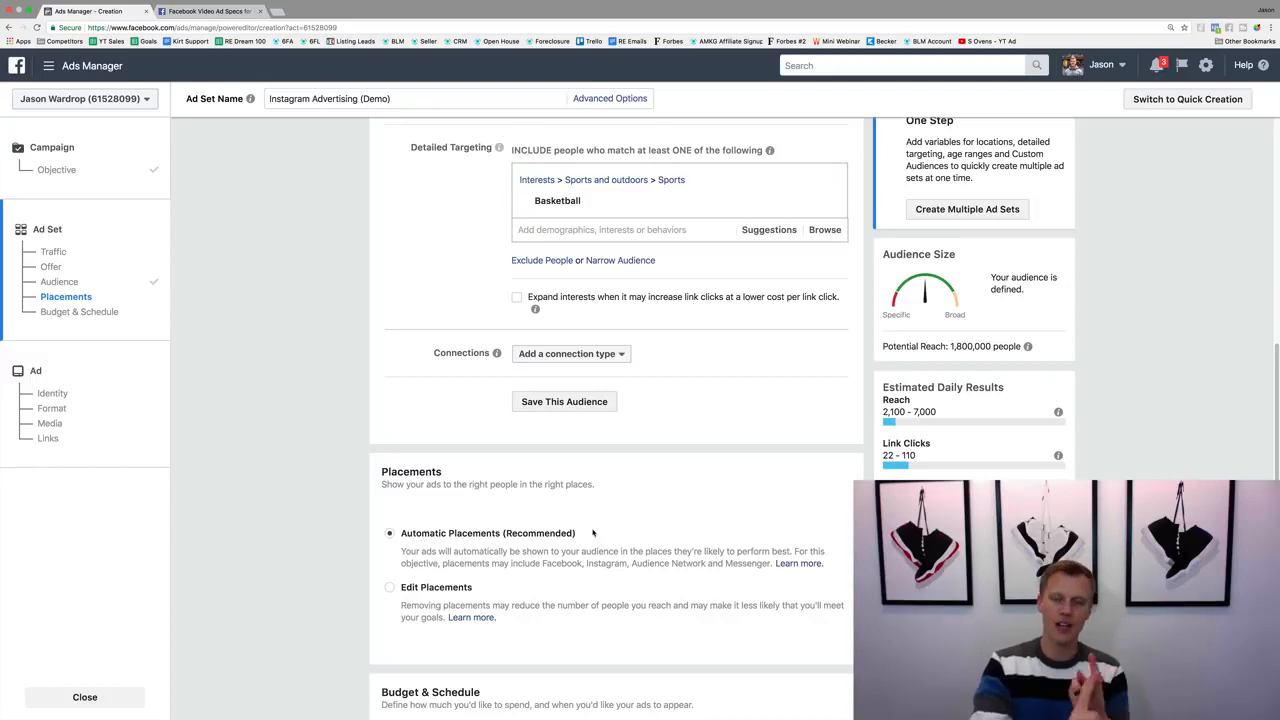
{"action": "left_click", "coordinate": [390, 591]}
Step: Try the Mobile Only and Desktop Only device types for the placements and return to All Devices (Recommended)
{"action": "scroll", "coordinate": [338, 568], "scroll_direction": "down", "scroll_amount": 2}
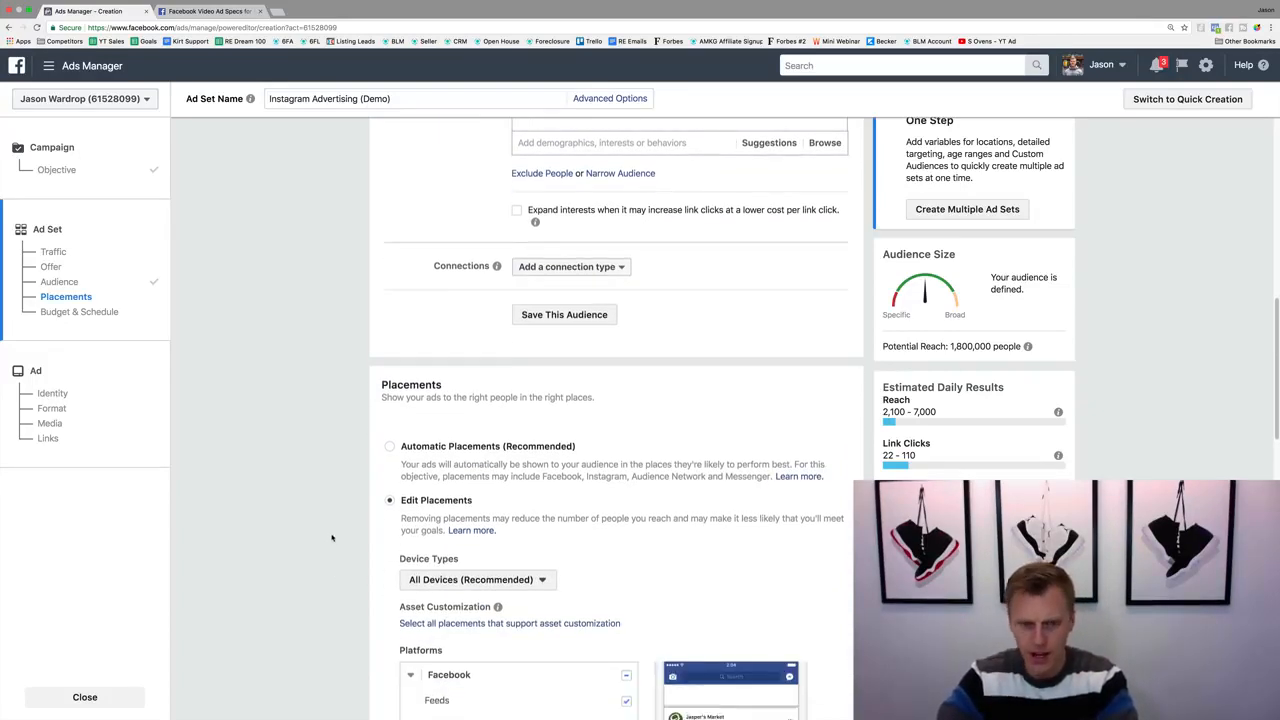
{"action": "scroll", "coordinate": [332, 538], "scroll_direction": "down", "scroll_amount": 5}
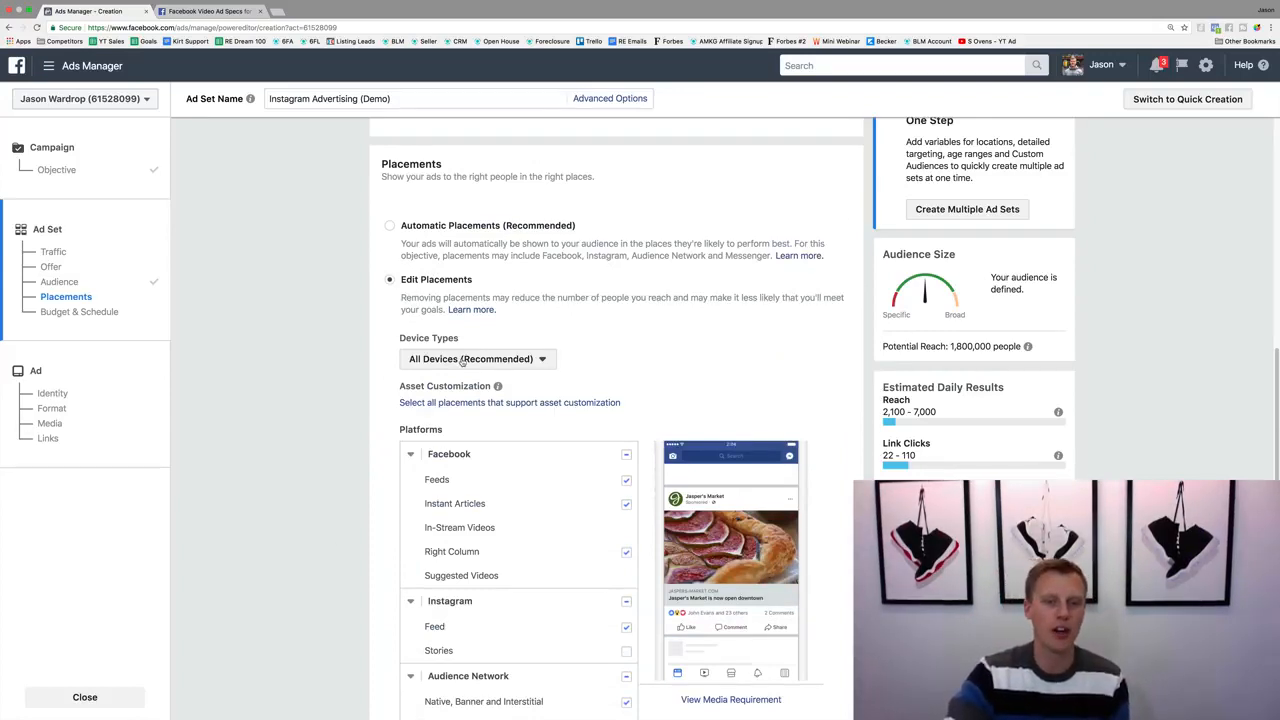
{"action": "left_click", "coordinate": [462, 360]}
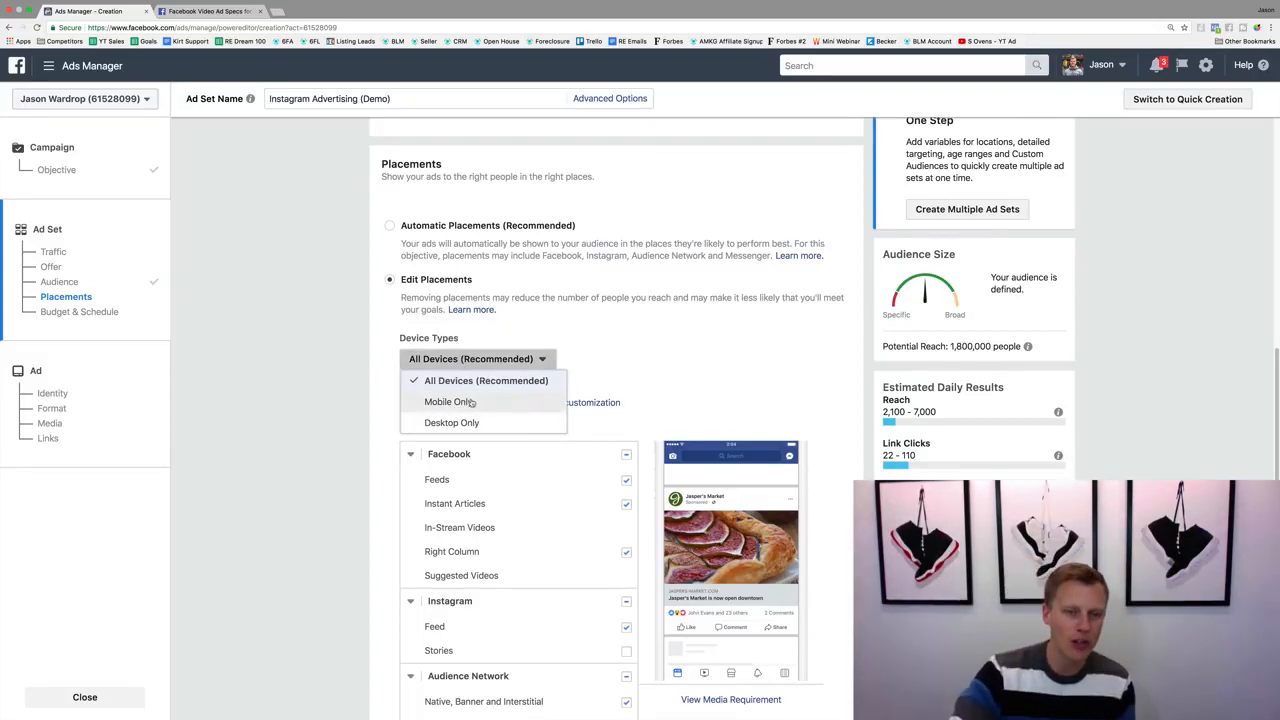
{"action": "left_click", "coordinate": [468, 401]}
{"action": "left_click", "coordinate": [472, 362]}
{"action": "left_click", "coordinate": [461, 423]}
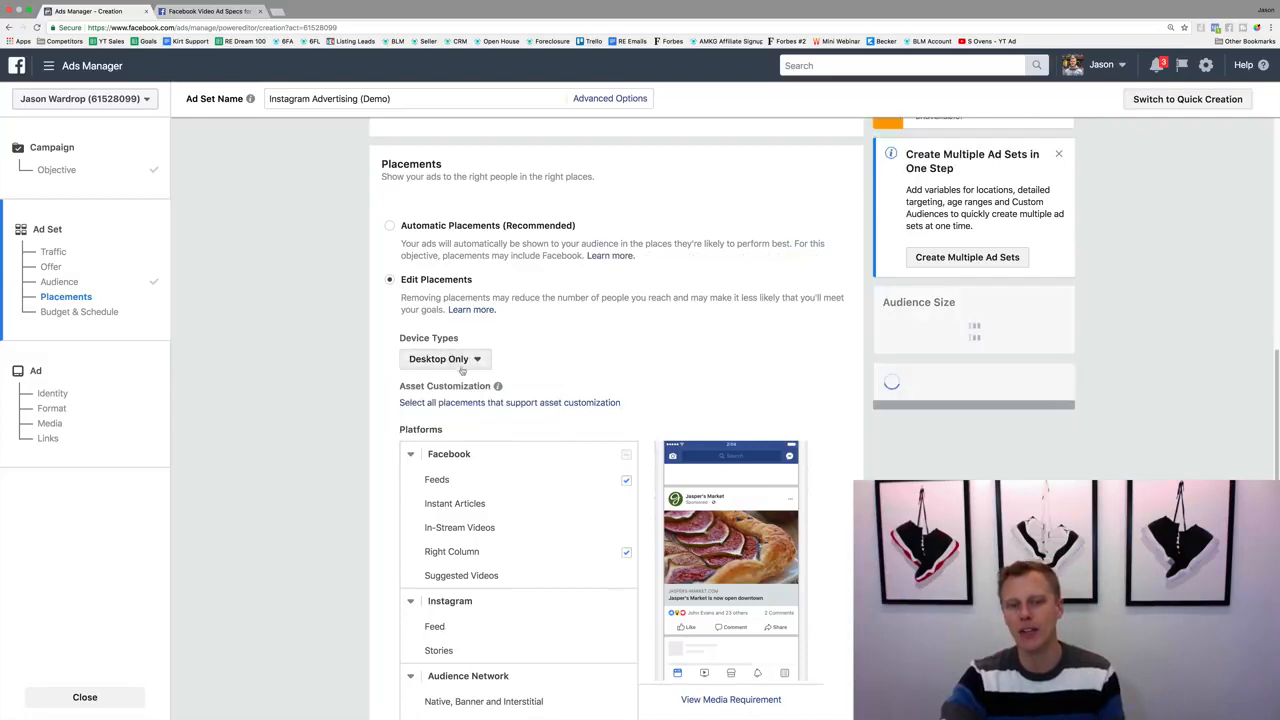
{"action": "left_click", "coordinate": [462, 360]}
{"action": "left_click", "coordinate": [464, 380]}
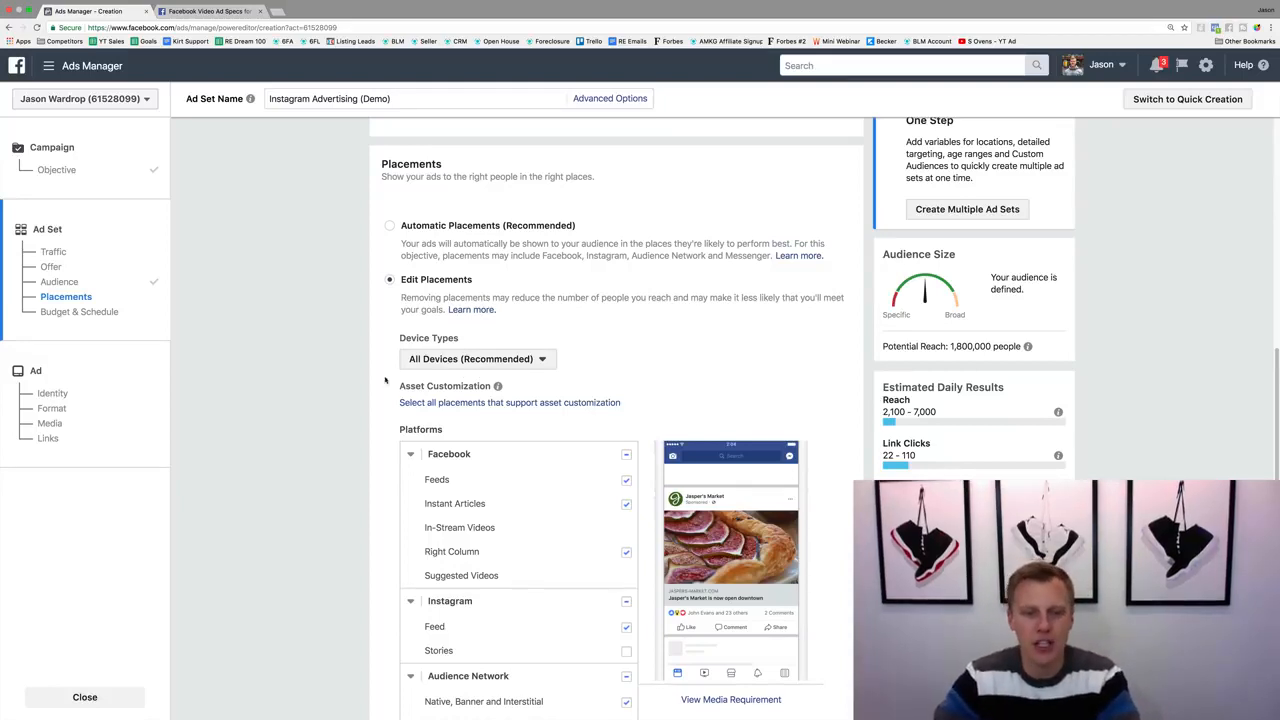
Step: Exclude the Facebook, Audience Network and Messenger platforms from the placements, keeping only Instagram
{"action": "scroll", "coordinate": [361, 386], "scroll_direction": "down", "scroll_amount": 3}
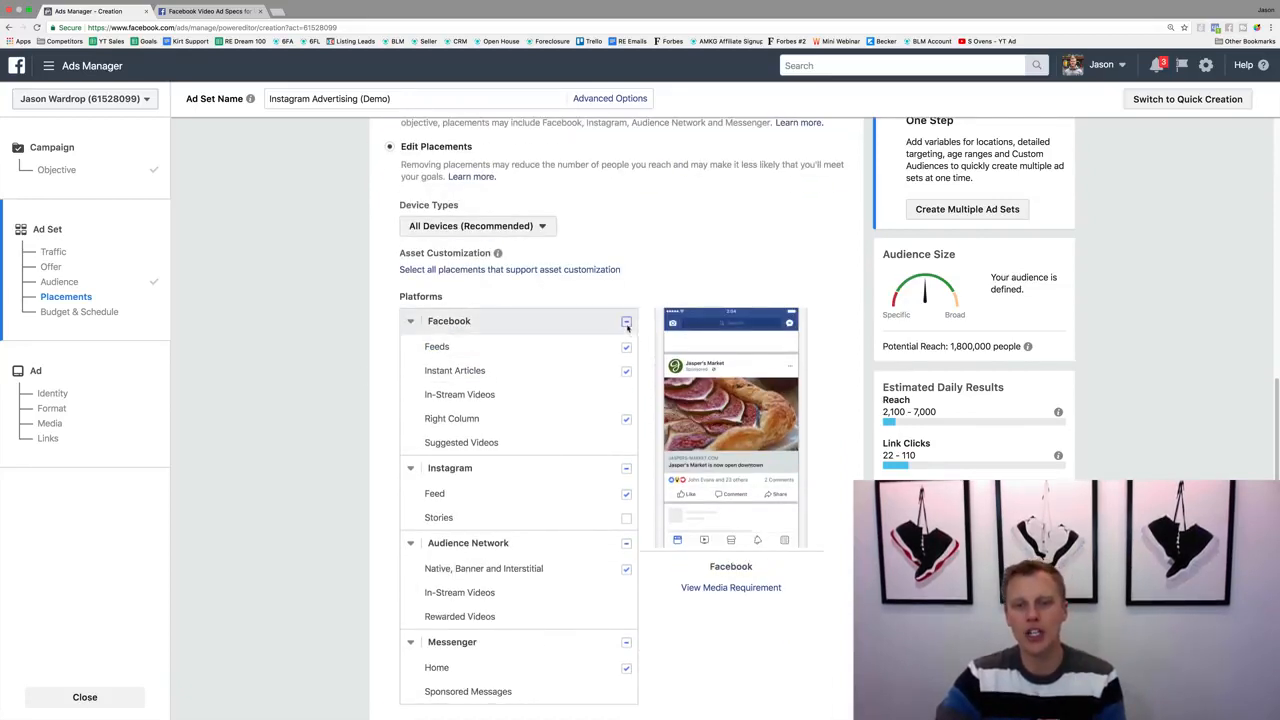
{"action": "left_click", "coordinate": [626, 323]}
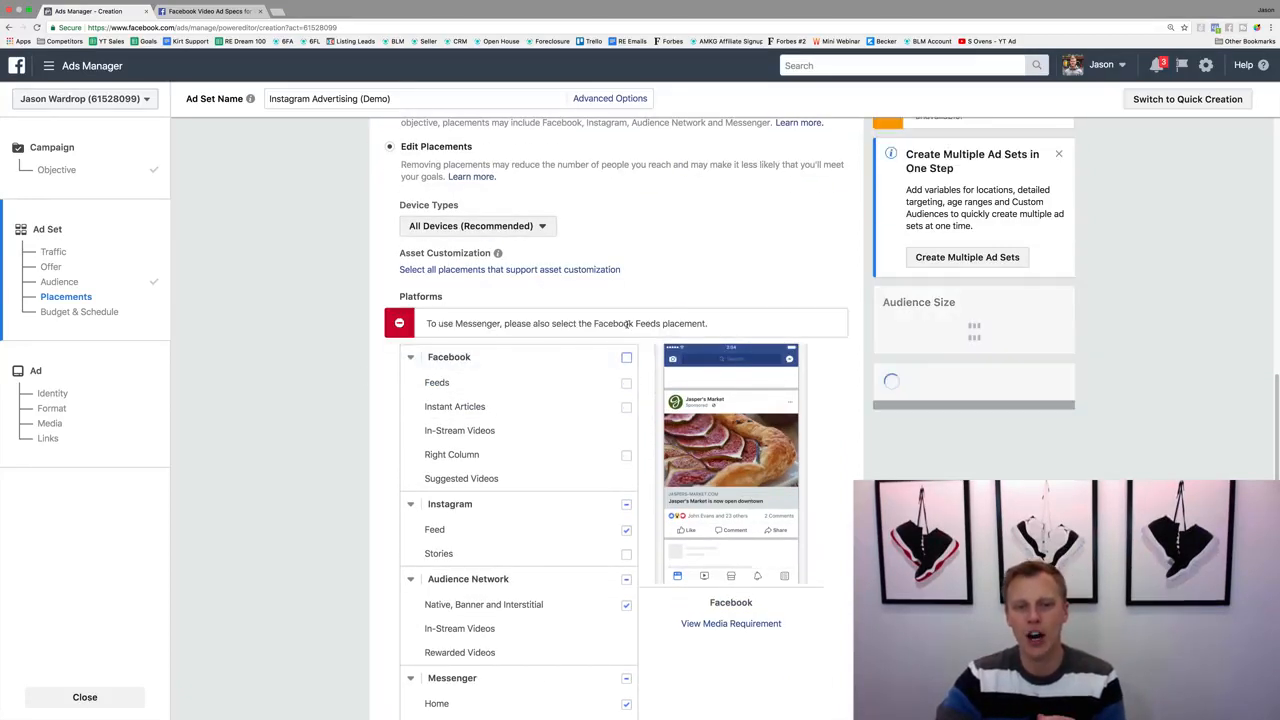
{"action": "left_click", "coordinate": [626, 580]}
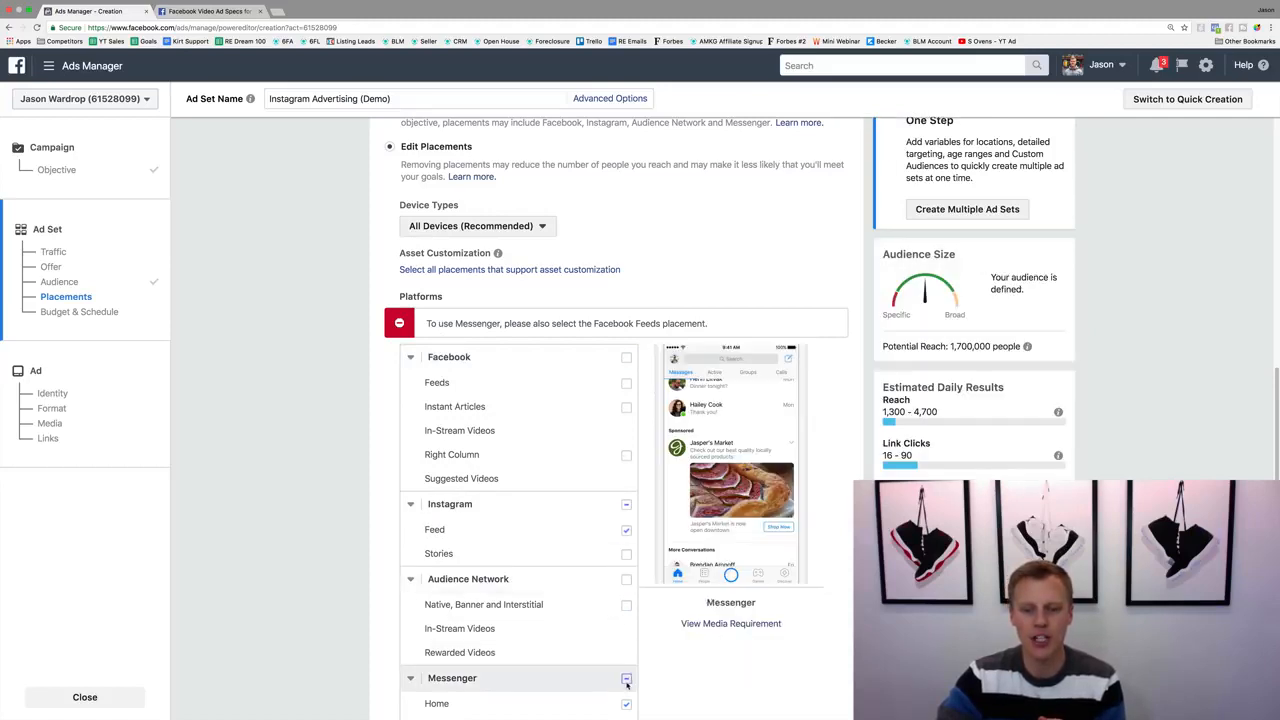
{"action": "left_click", "coordinate": [626, 683]}
{"action": "scroll", "coordinate": [343, 577], "scroll_direction": "down", "scroll_amount": 2}
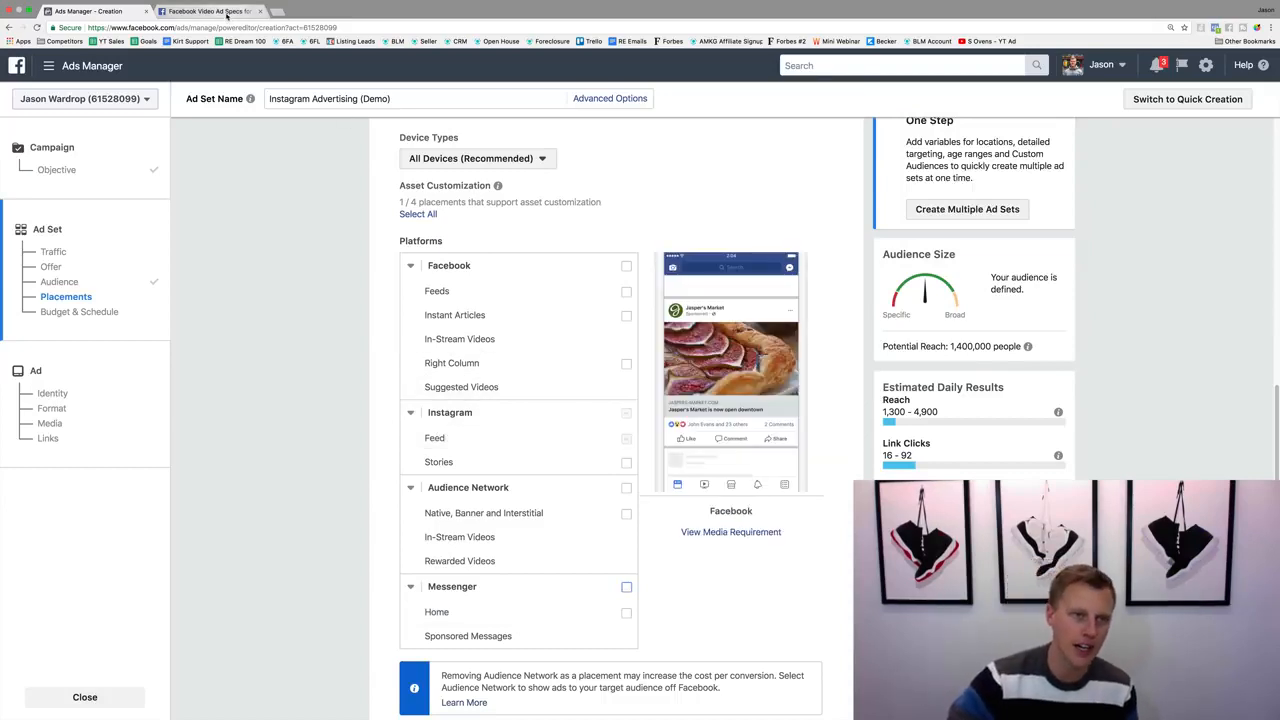
Step: Switch to the Facebook video ad specs page and check the allowed video length for the Instagram Feed placement
{"action": "left_click", "coordinate": [227, 13]}
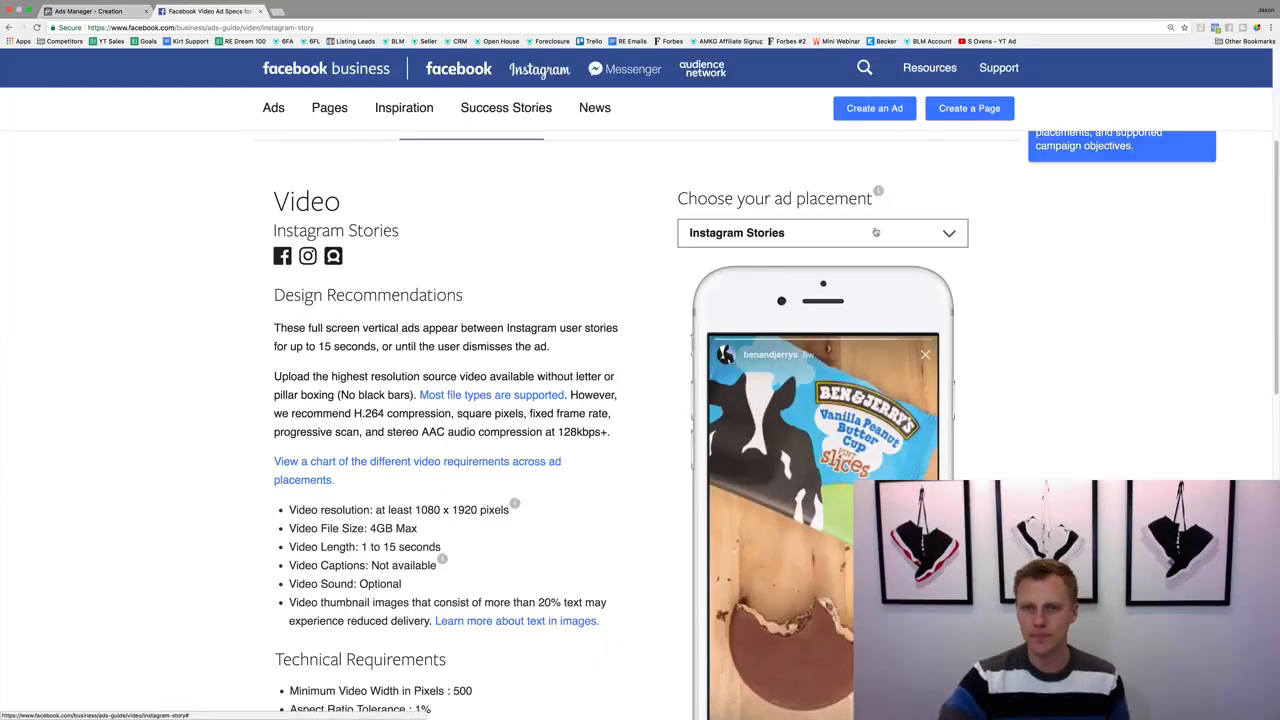
{"action": "left_click", "coordinate": [872, 234]}
{"action": "left_click", "coordinate": [730, 423]}
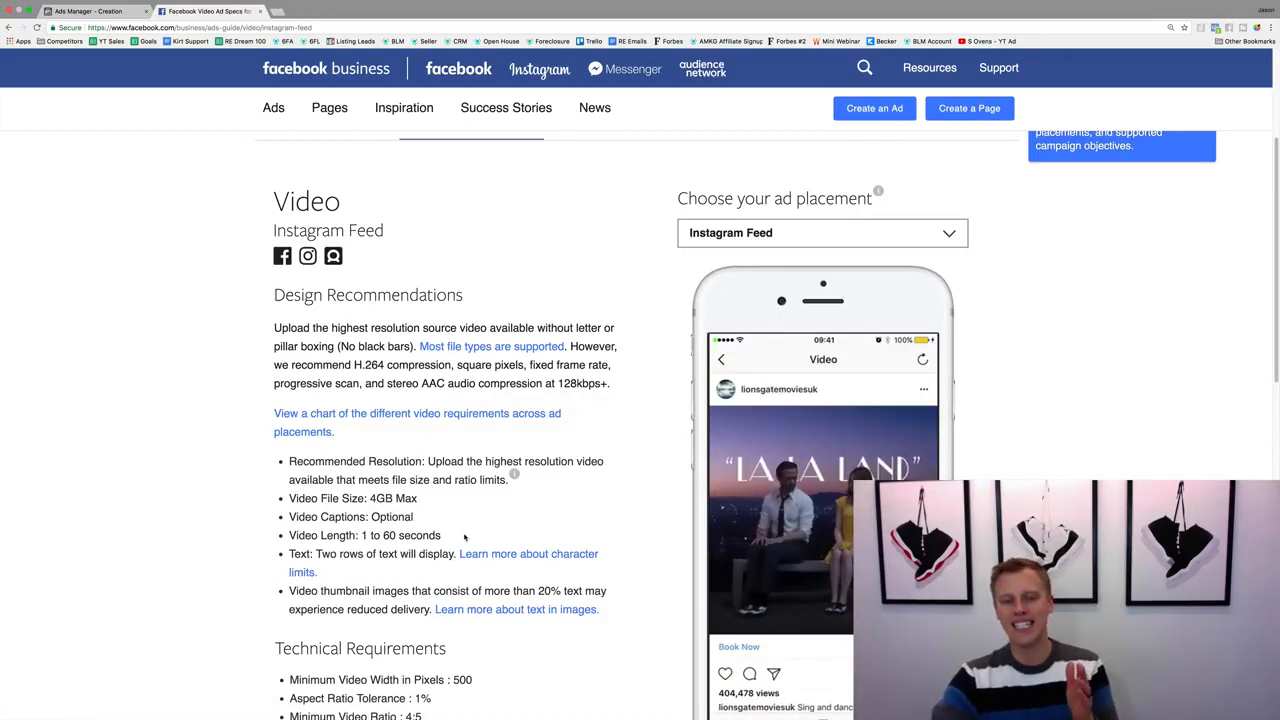
{"action": "left_click_drag", "start_coordinate": [443, 536], "coordinate": [282, 537]}
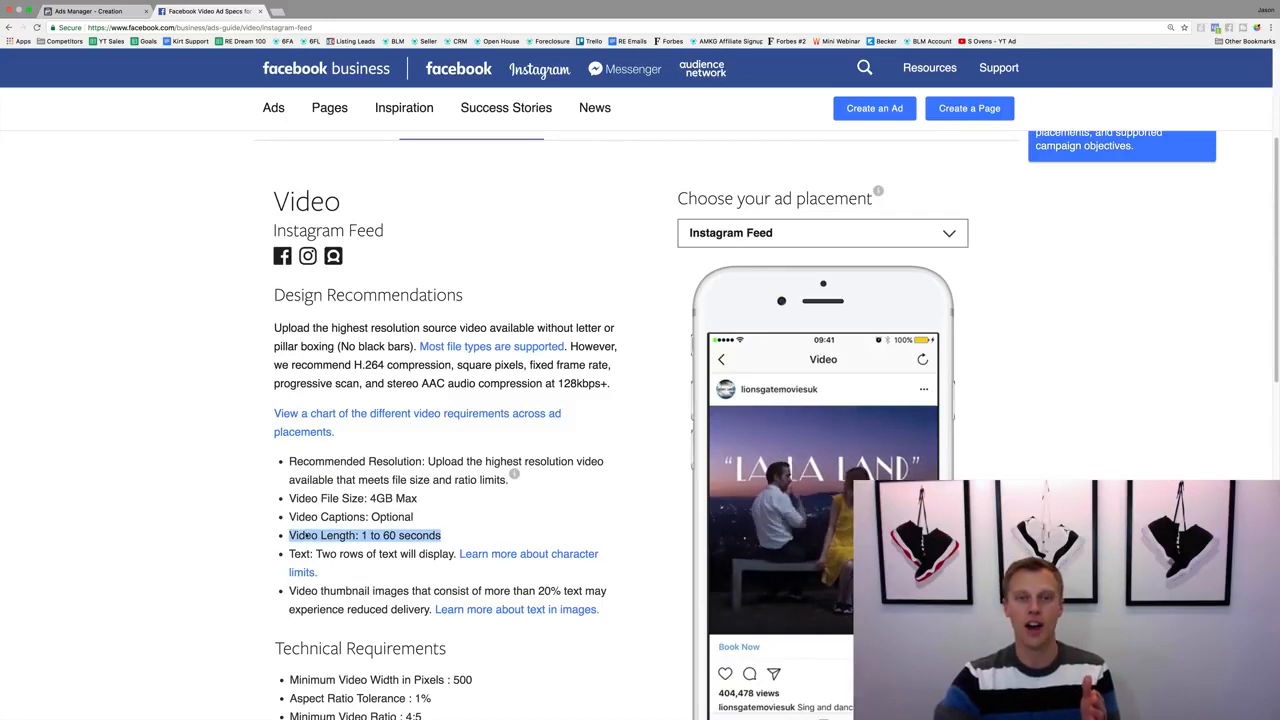
Step: Return to Ads Manager and enable the Instagram Stories placement alongside Instagram Feed
{"action": "left_click", "coordinate": [88, 11]}
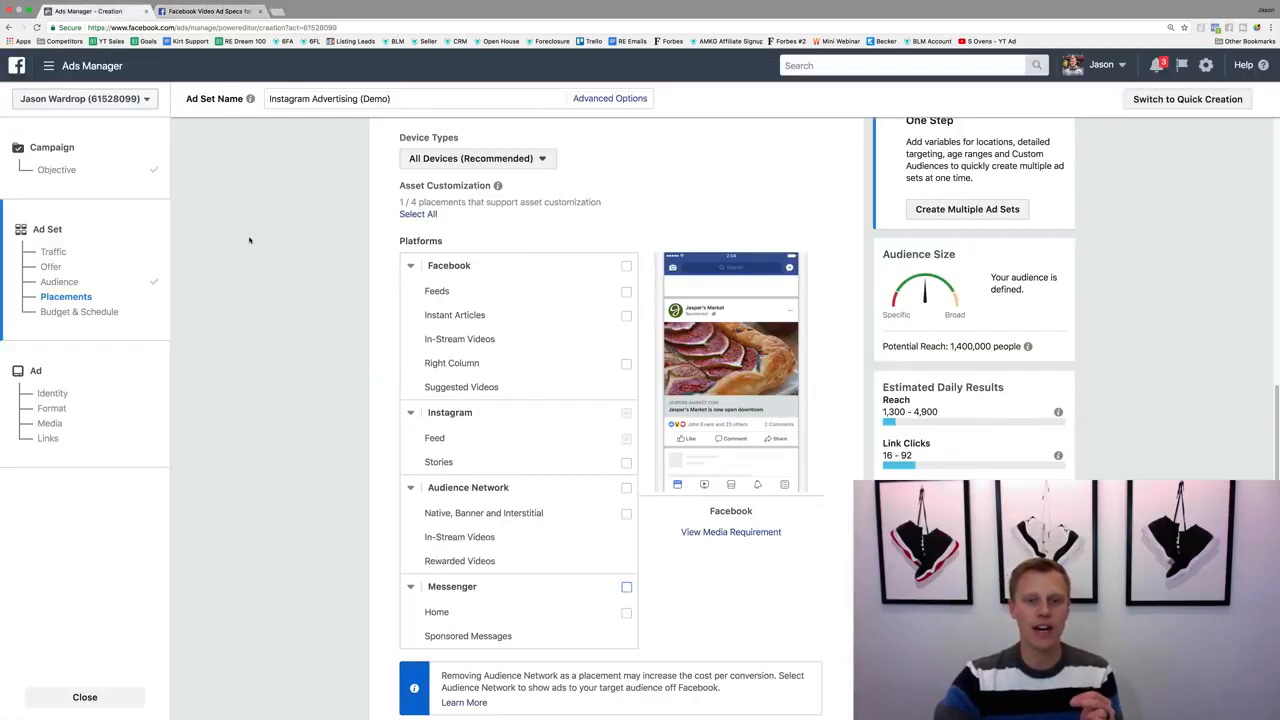
{"action": "left_click", "coordinate": [627, 463]}
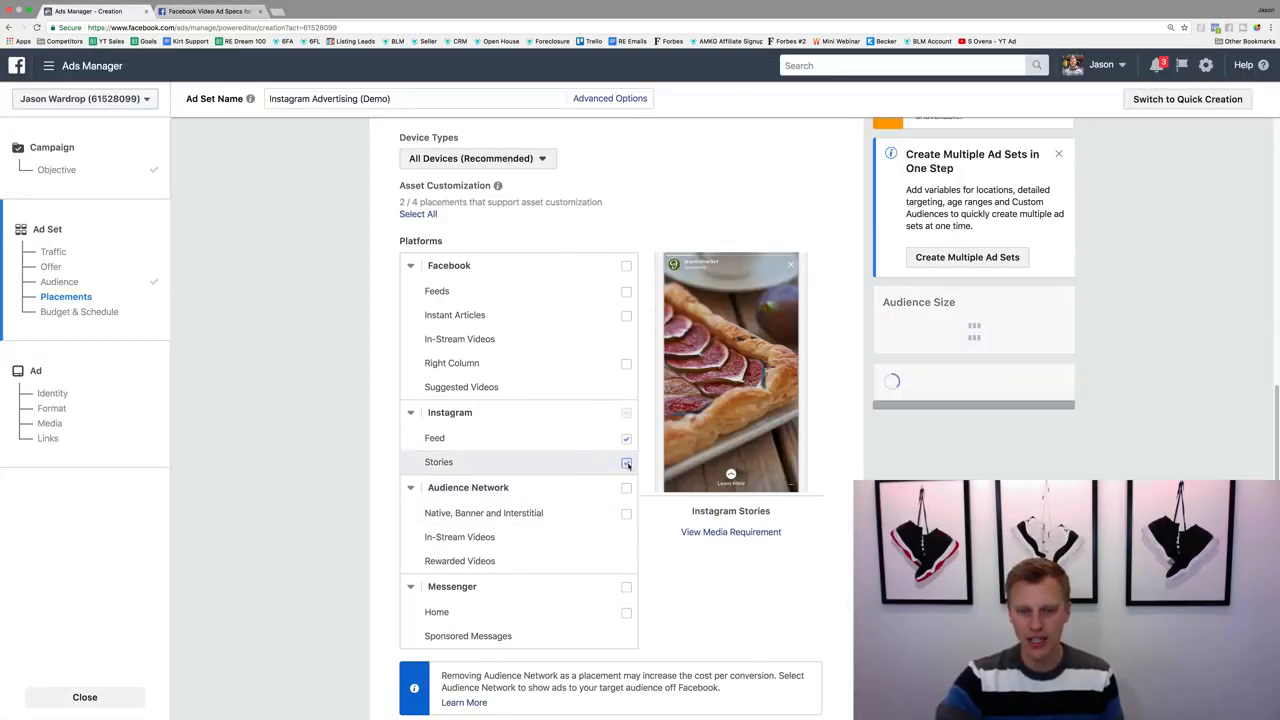
{"action": "left_click", "coordinate": [626, 439]}
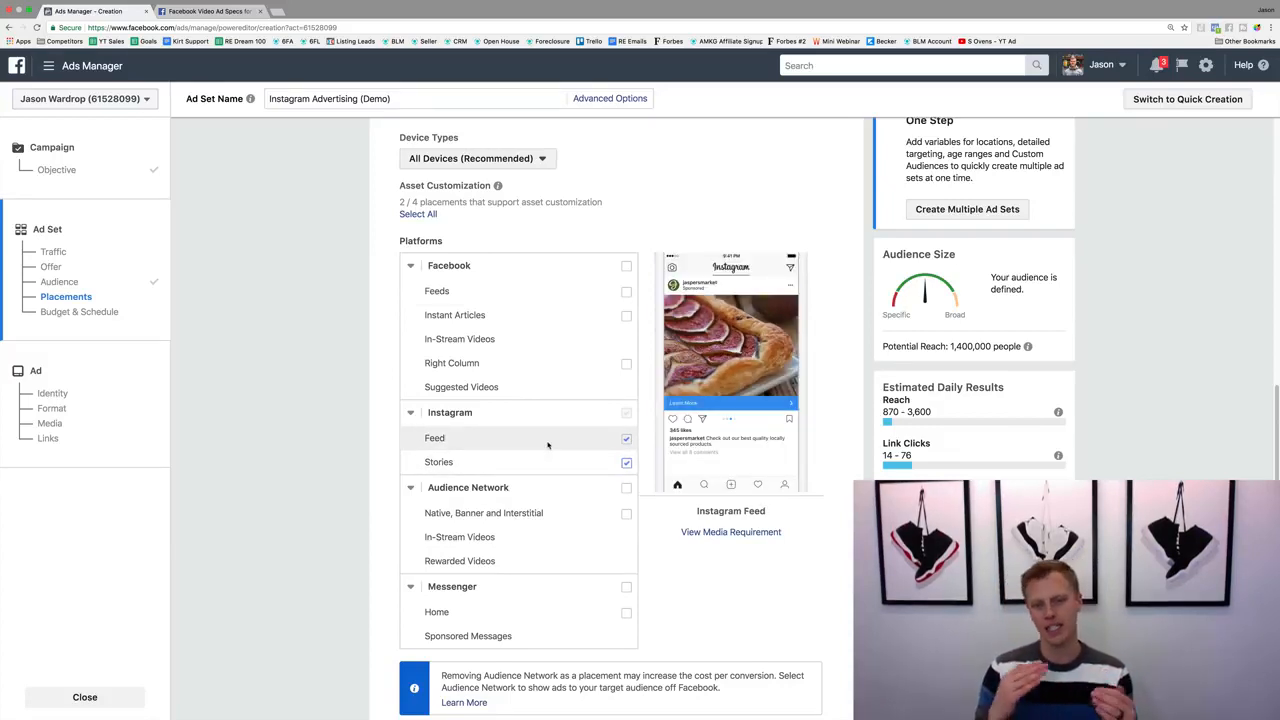
{"action": "left_click", "coordinate": [627, 464]}
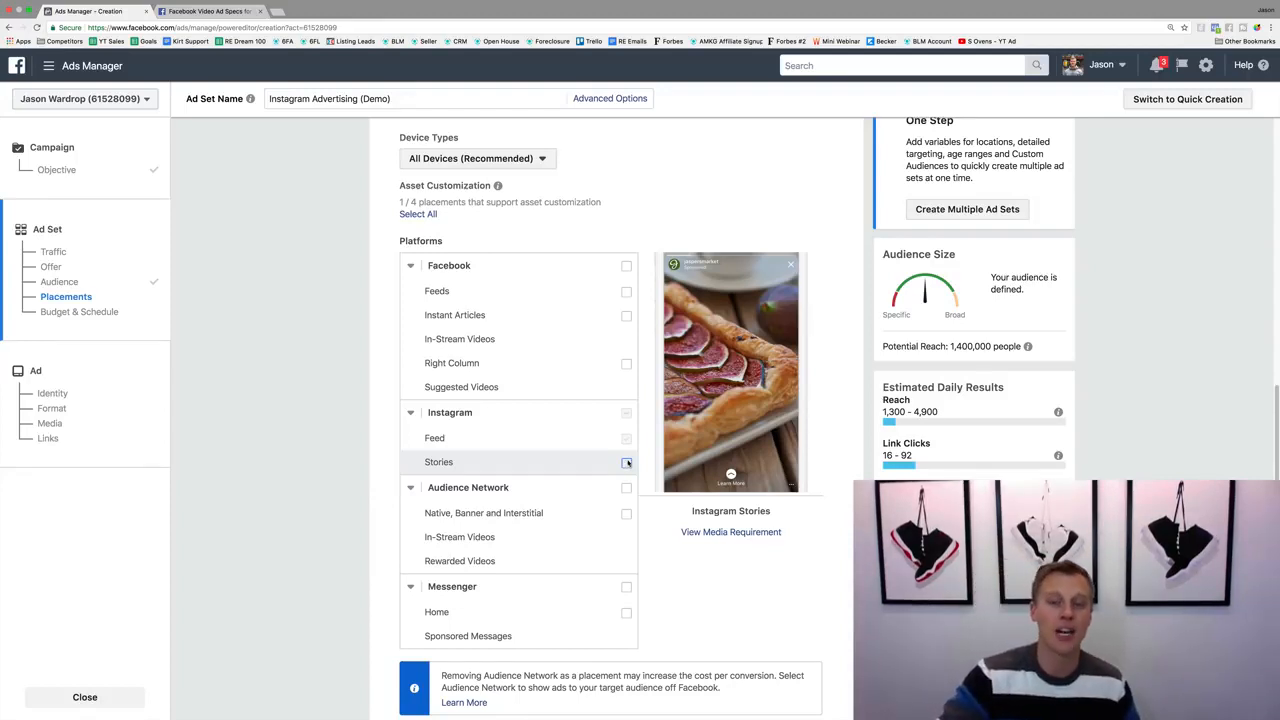
{"action": "mouse_move", "coordinate": [629, 442]}
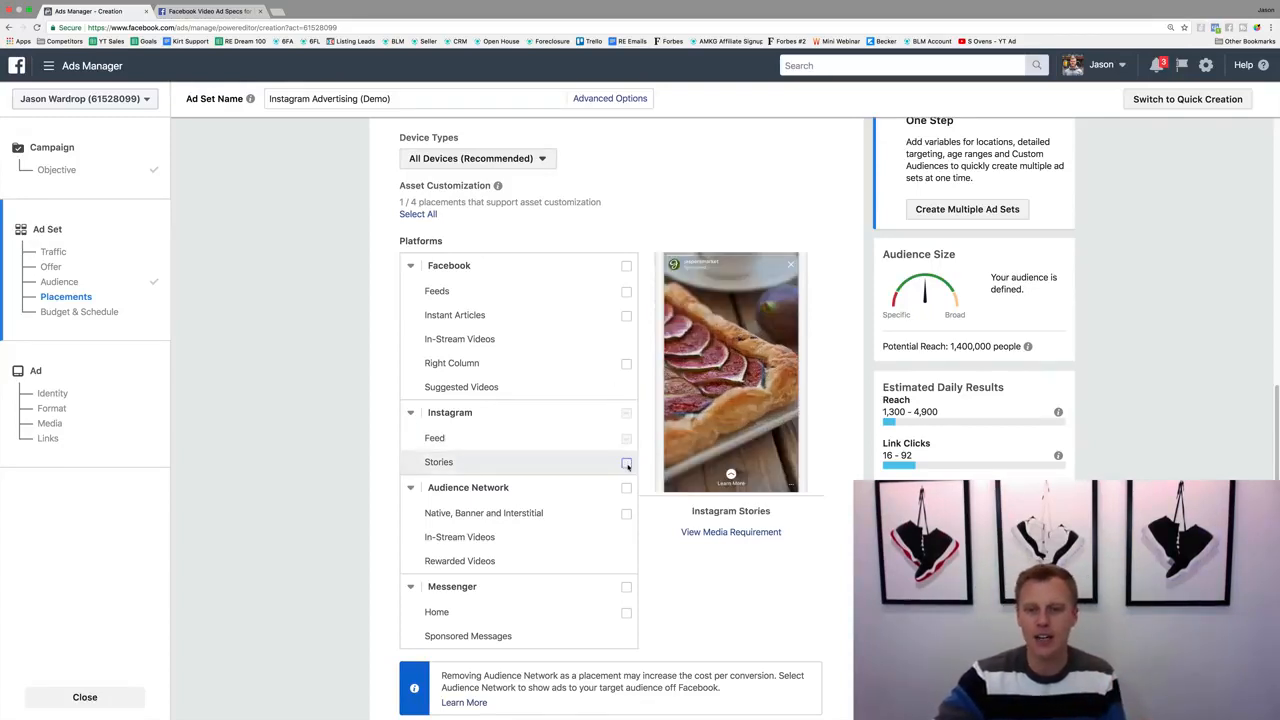
{"action": "left_click", "coordinate": [626, 464]}
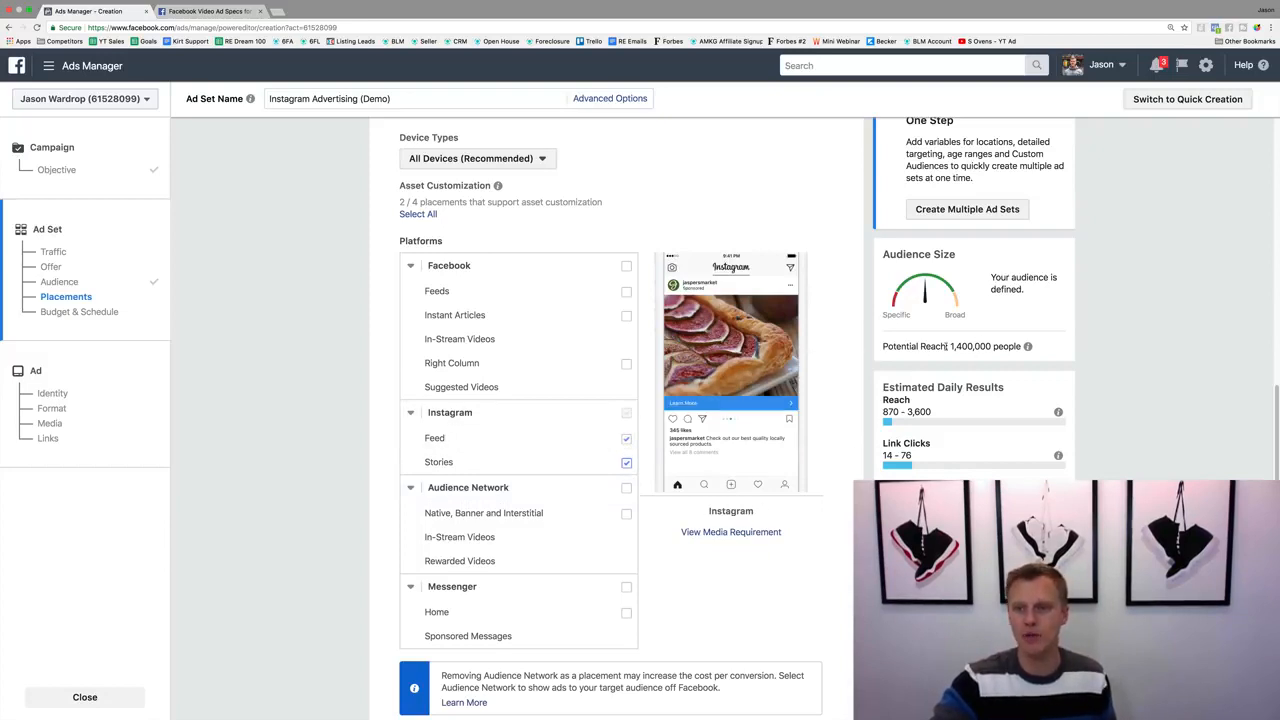
Step: Switch the ad set's budget type to Lifetime Budget and set the amount to $100.00
{"action": "scroll", "coordinate": [833, 386], "scroll_direction": "down", "scroll_amount": 10}
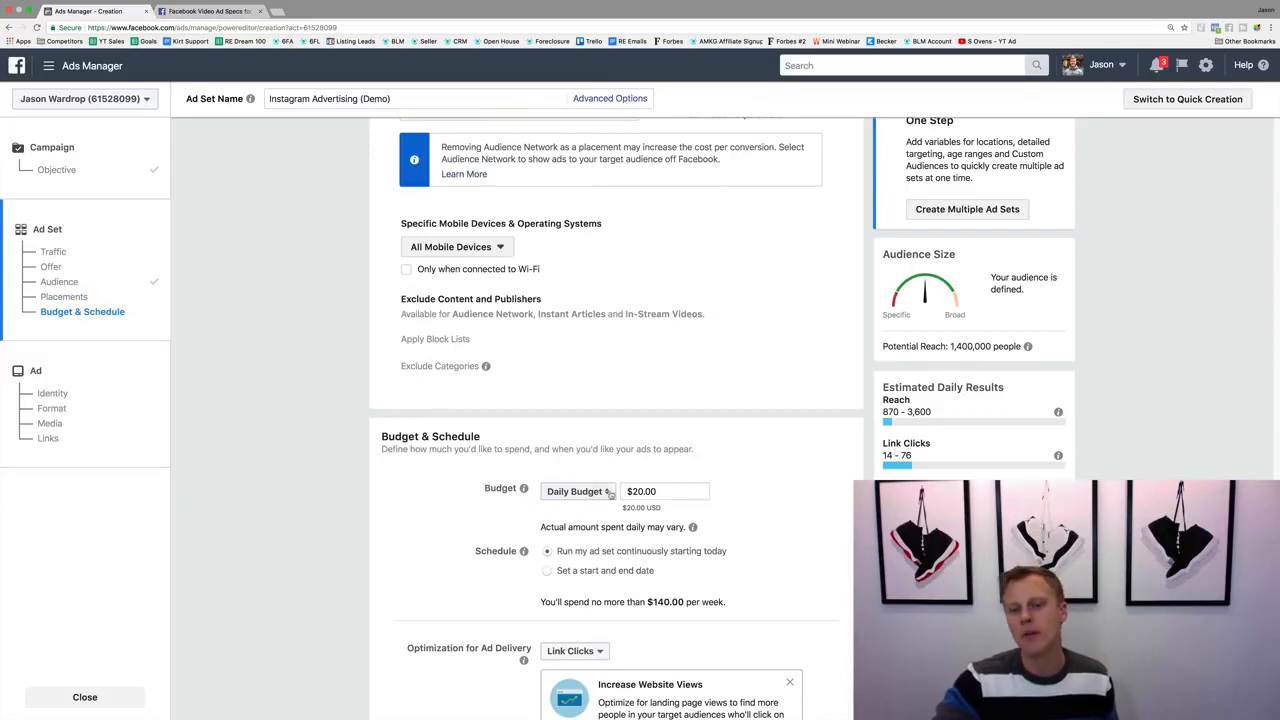
{"action": "left_click", "coordinate": [575, 491]}
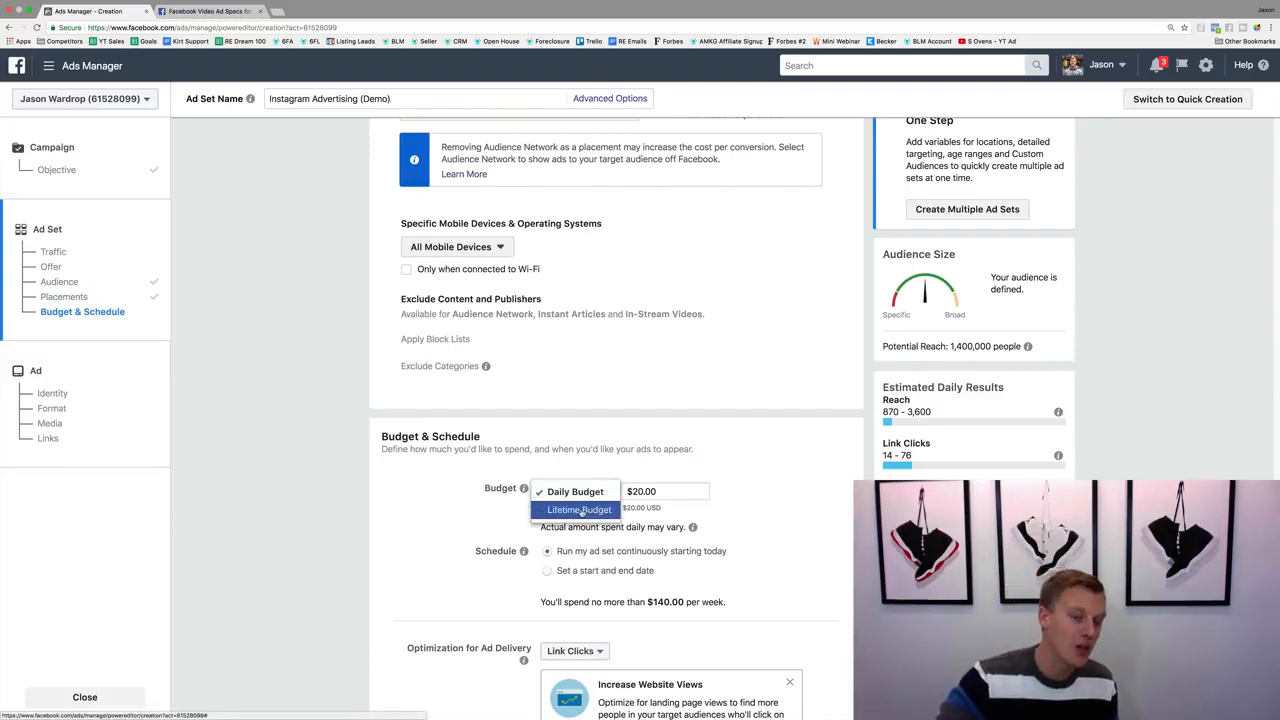
{"action": "left_click", "coordinate": [822, 478]}
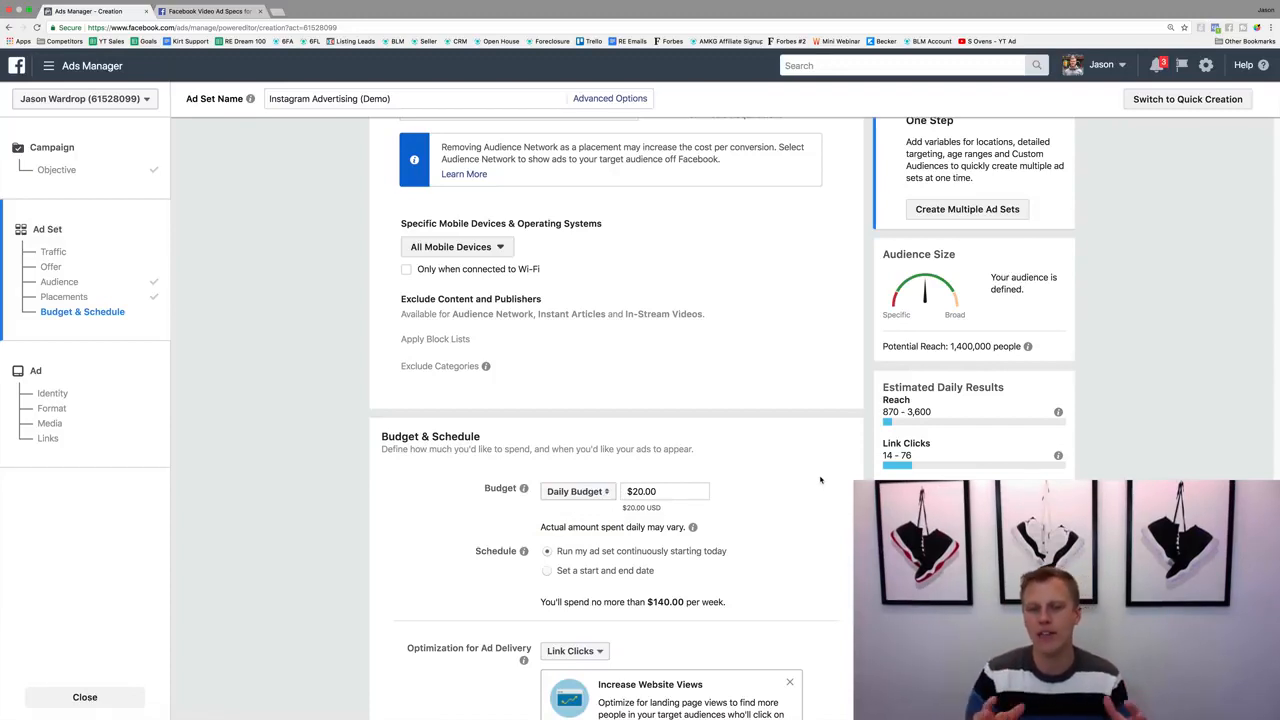
{"action": "left_click", "coordinate": [575, 491]}
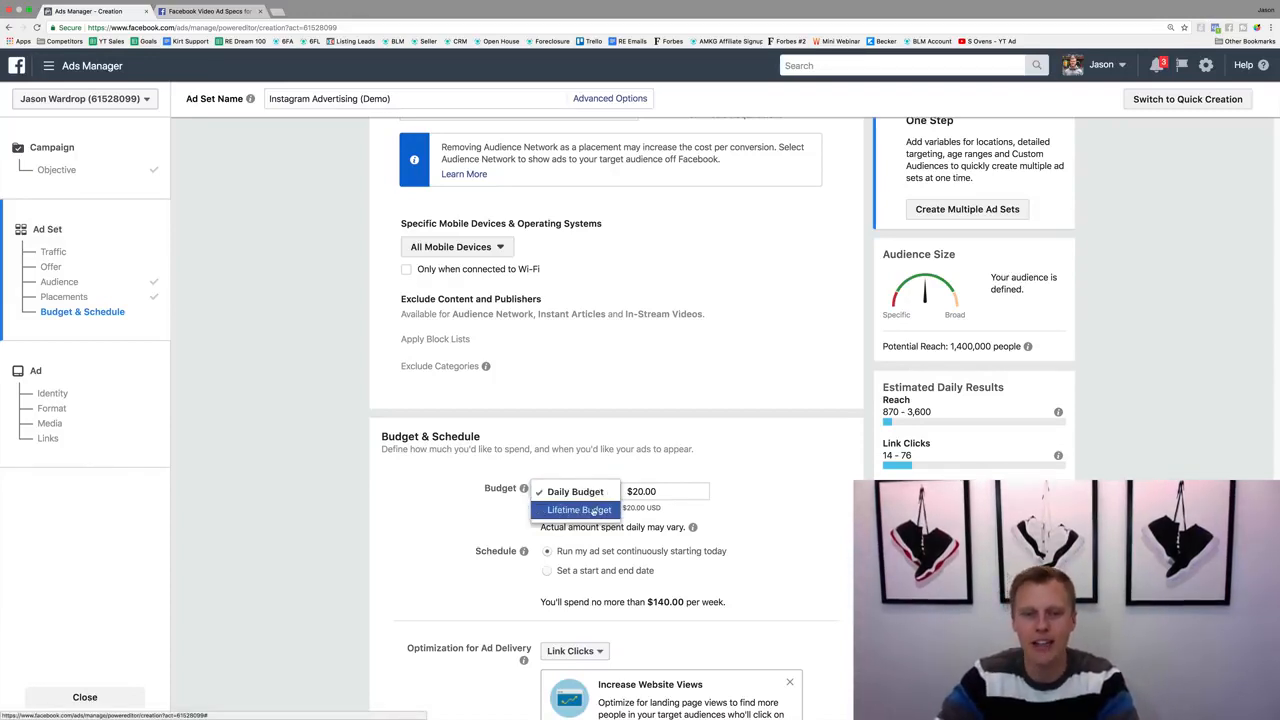
{"action": "left_click", "coordinate": [594, 510]}
{"action": "double_click", "coordinate": [657, 491]}
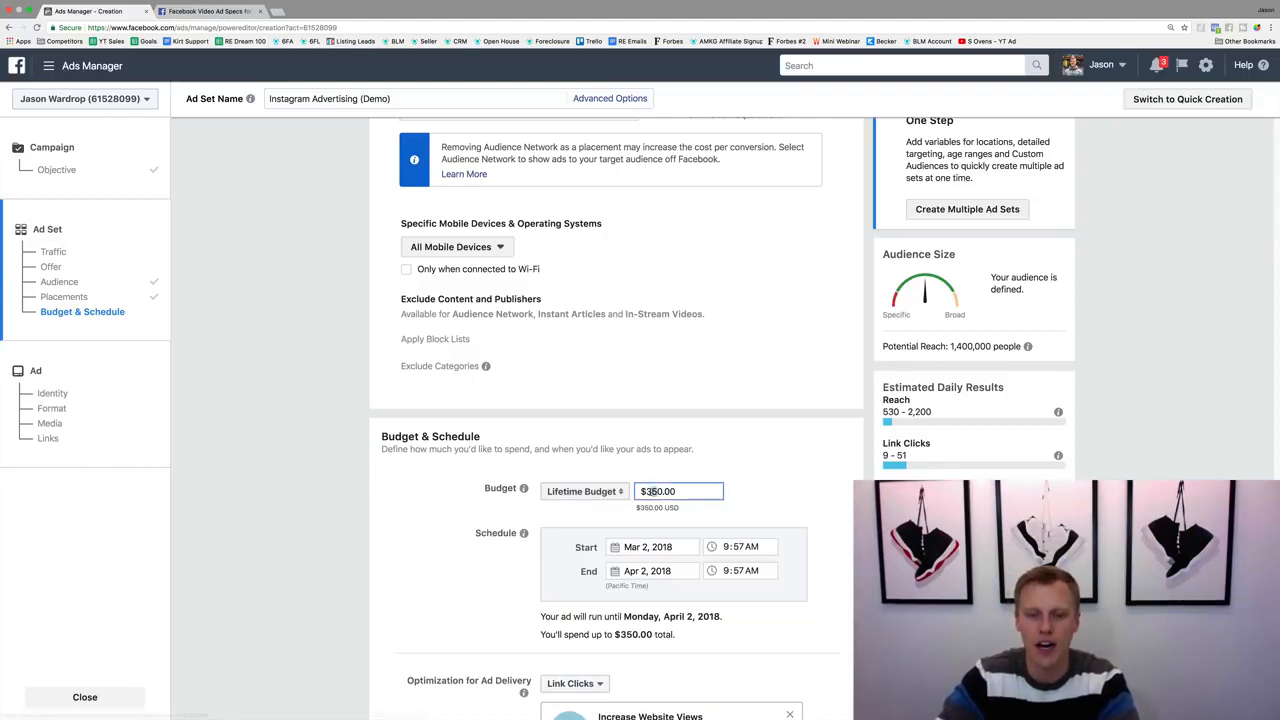
{"action": "type", "text": "1000"}
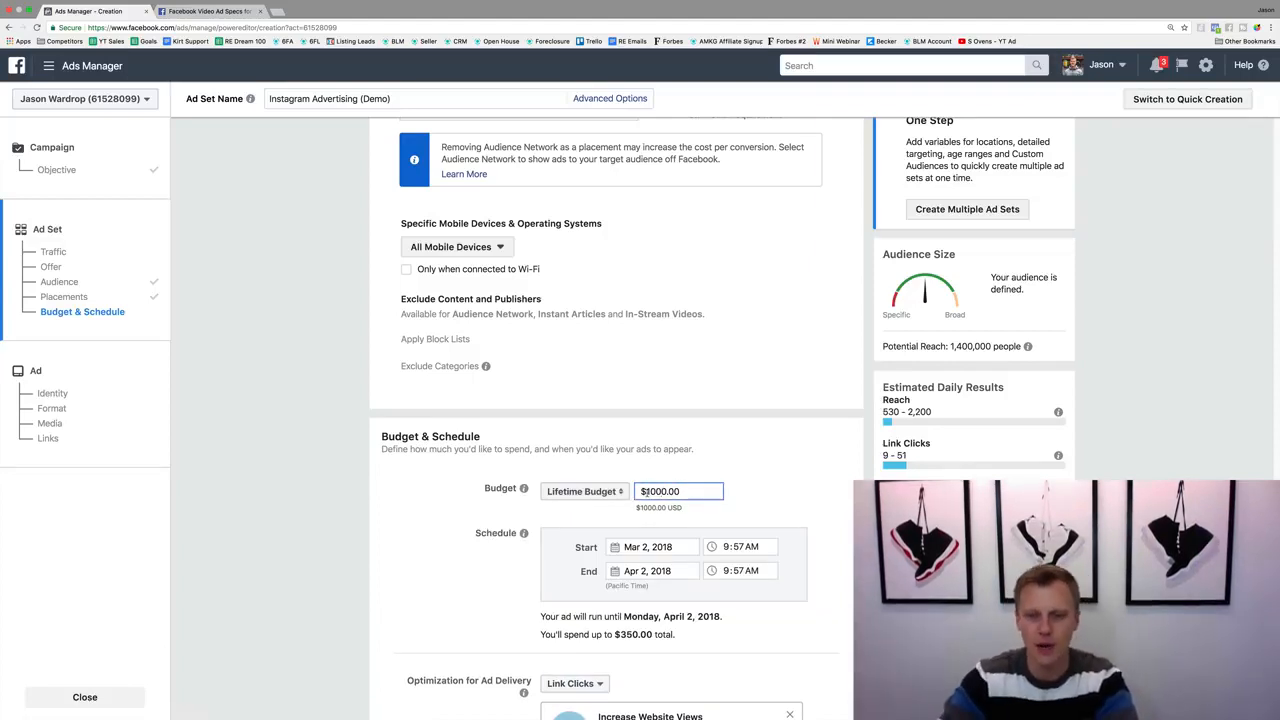
{"action": "key", "text": "BackSpace"}
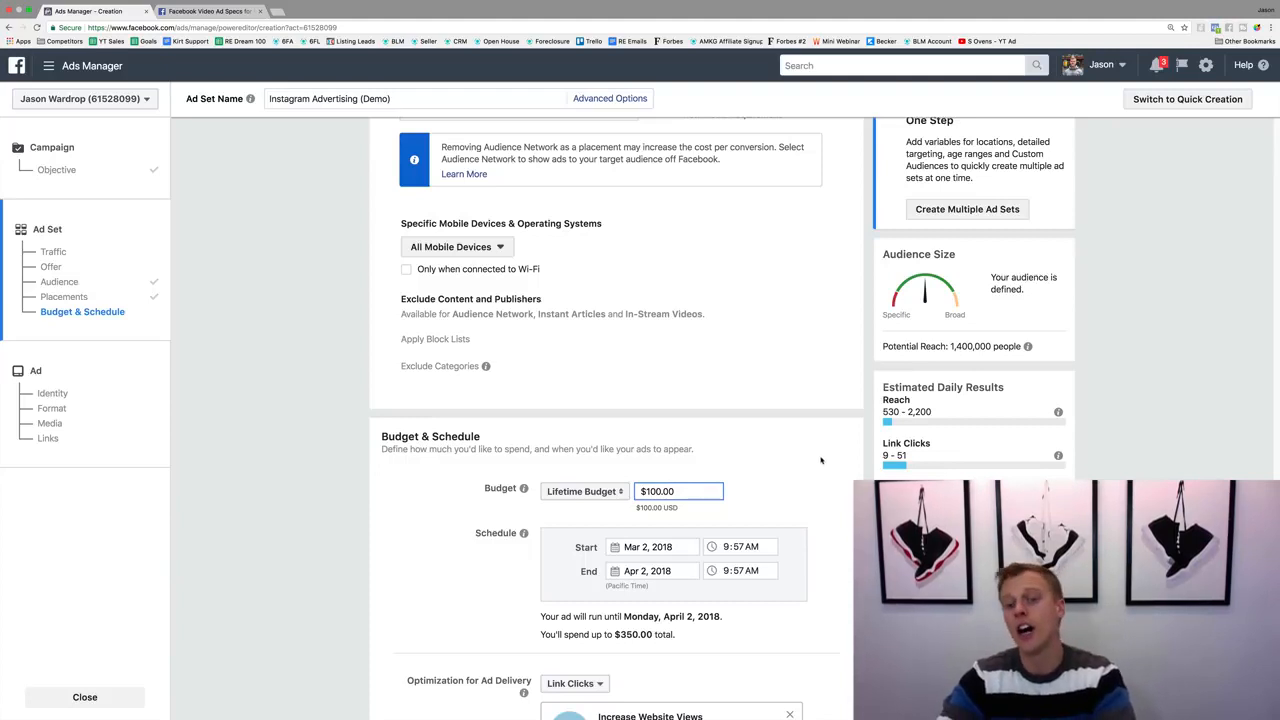
{"action": "left_click", "coordinate": [823, 458]}
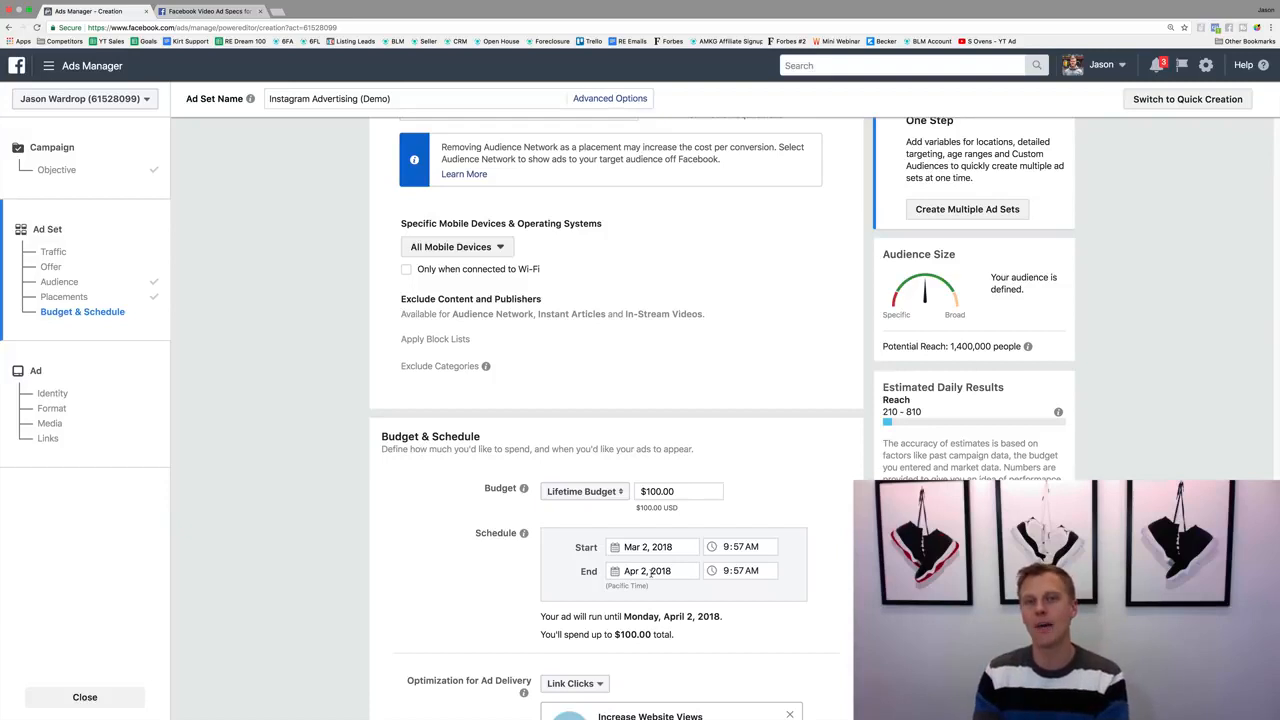
Step: Change the ad set's budget type to Daily Budget and set the amount to $10.00
{"action": "left_click", "coordinate": [583, 493]}
{"action": "left_click", "coordinate": [582, 478]}
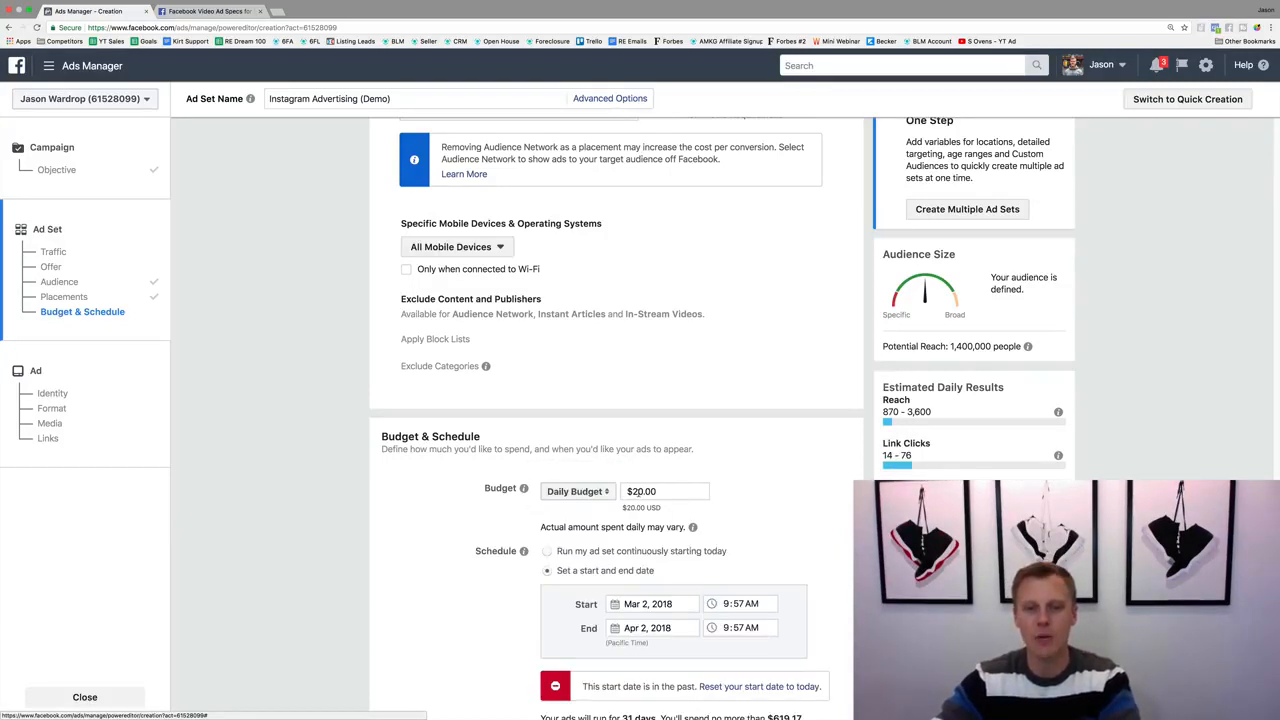
{"action": "left_click_drag", "start_coordinate": [640, 492], "coordinate": [632, 492]}
{"action": "type", "text": "1"}
{"action": "left_click", "coordinate": [775, 494]}
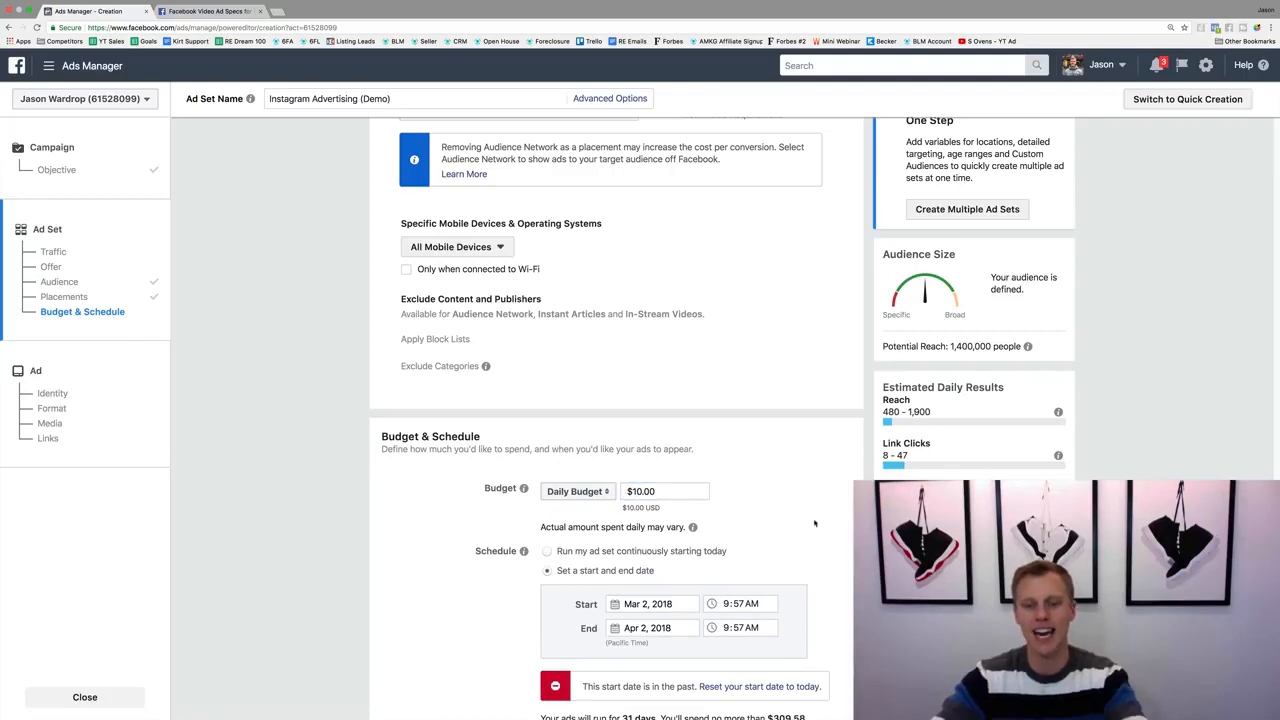
Step: Schedule the ad set to run continuously starting today, optimize delivery for Link Clicks, and continue to the ad setup
{"action": "left_click", "coordinate": [546, 551]}
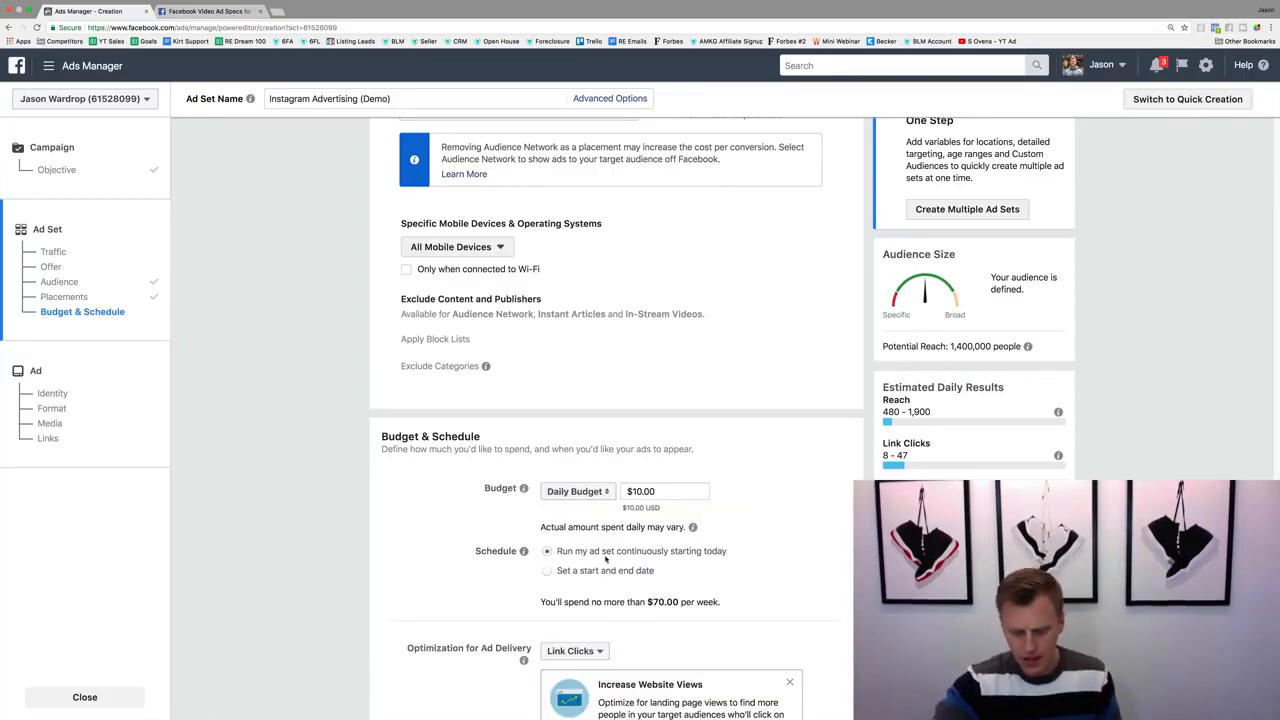
{"action": "scroll", "coordinate": [604, 520], "scroll_direction": "down", "scroll_amount": 3}
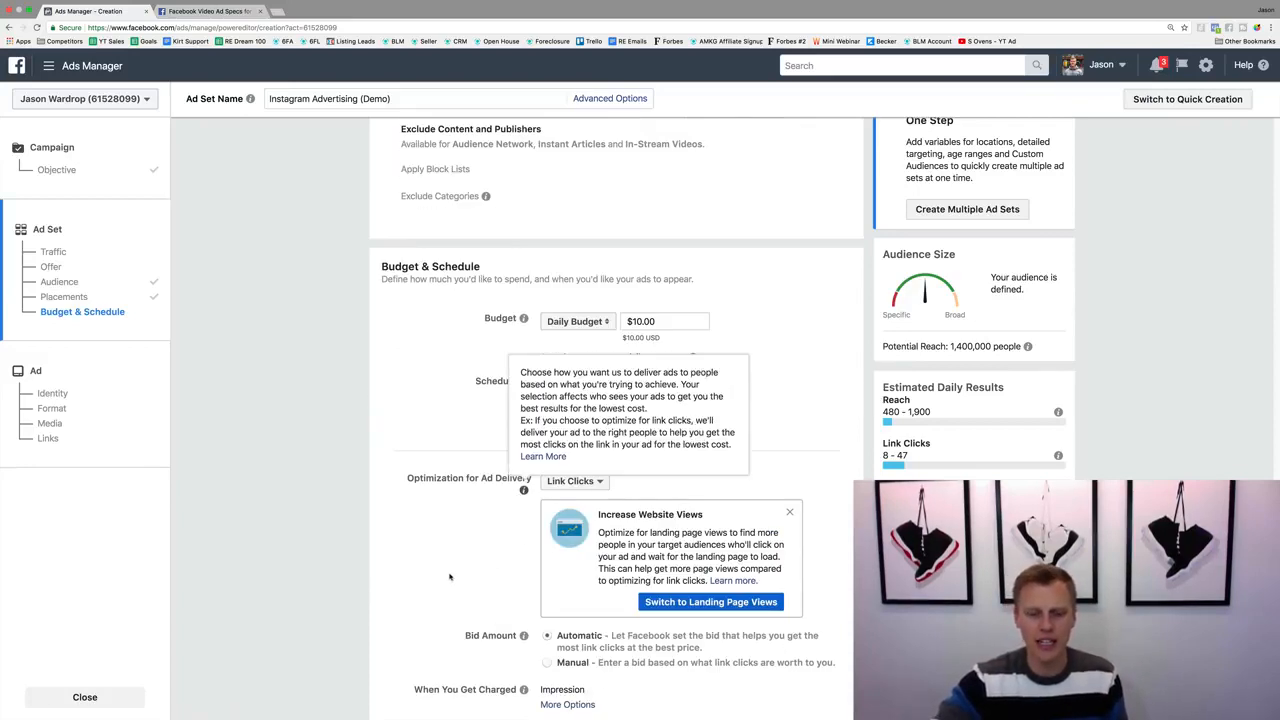
{"action": "scroll", "coordinate": [463, 575], "scroll_direction": "down", "scroll_amount": 3}
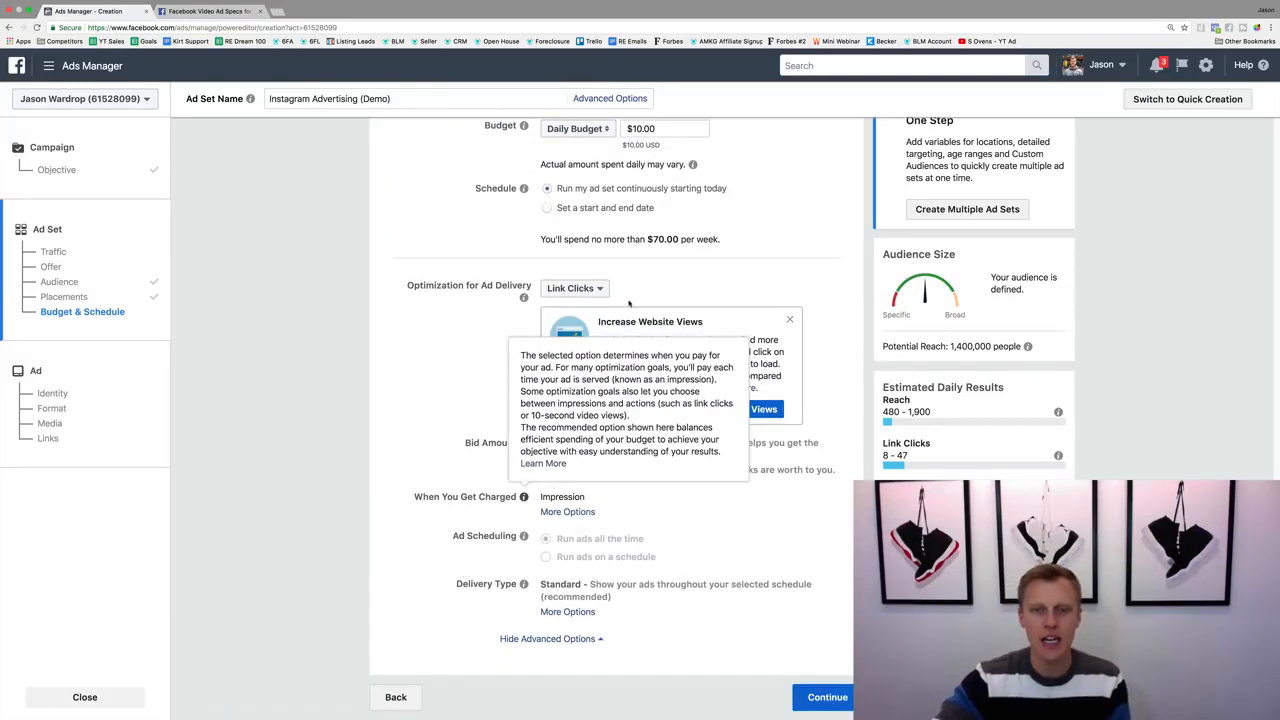
{"action": "left_click", "coordinate": [596, 289]}
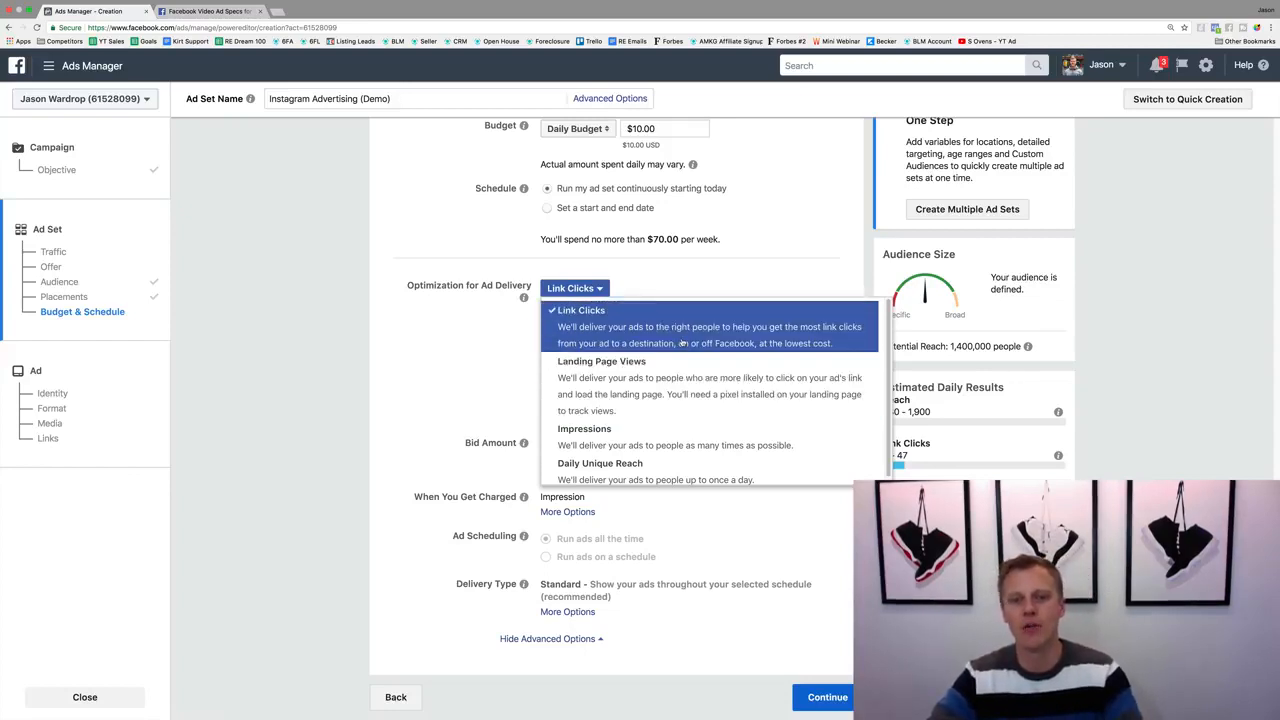
{"action": "left_click", "coordinate": [683, 336]}
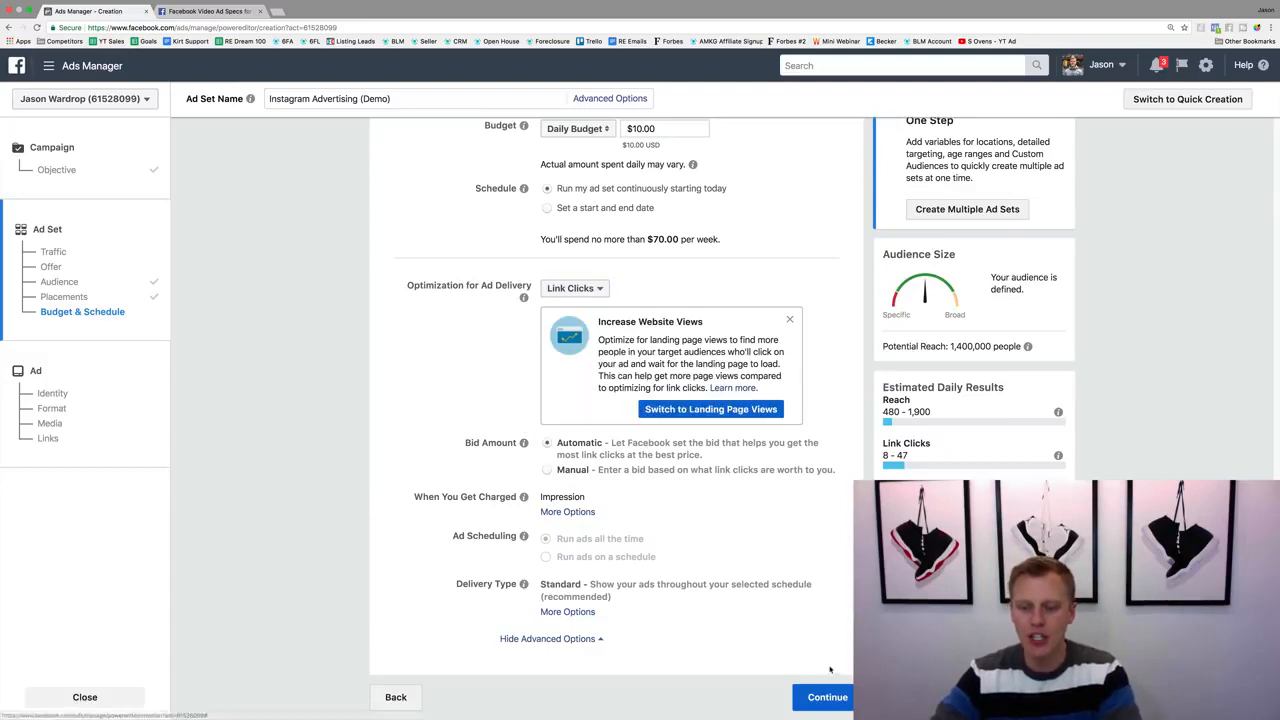
{"action": "left_click", "coordinate": [825, 697]}
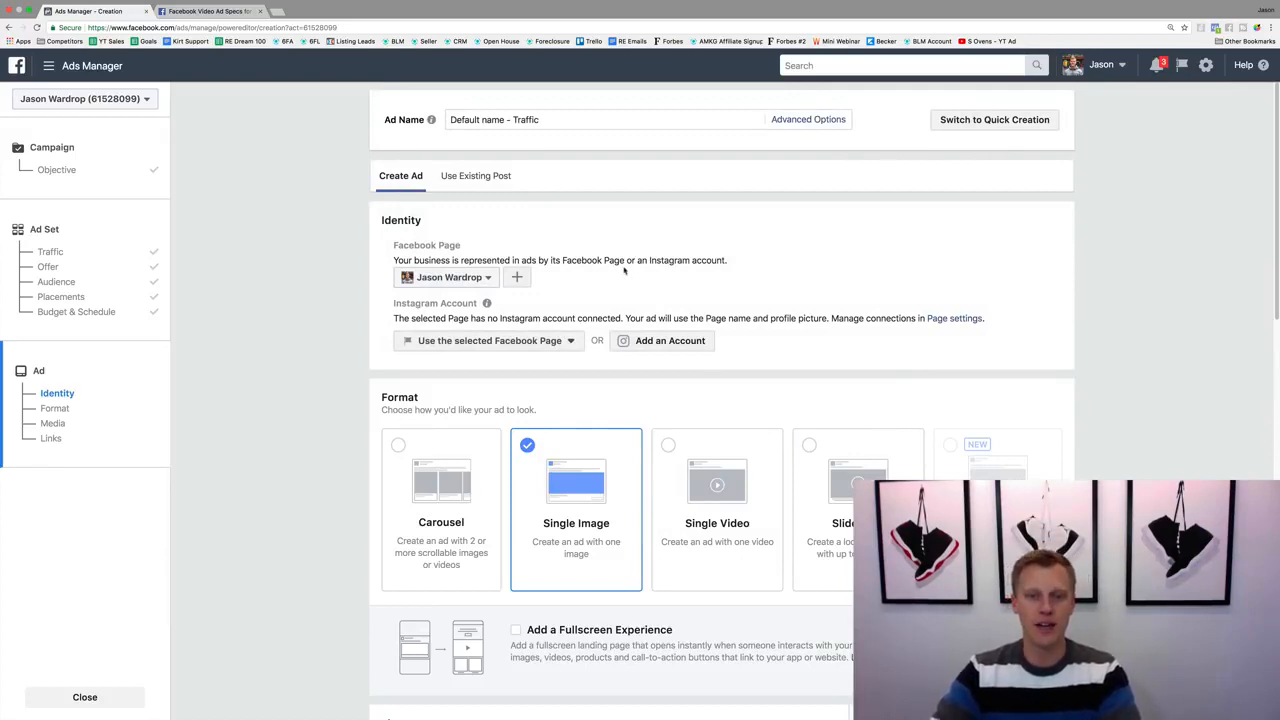
{"action": "left_click", "coordinate": [663, 342]}
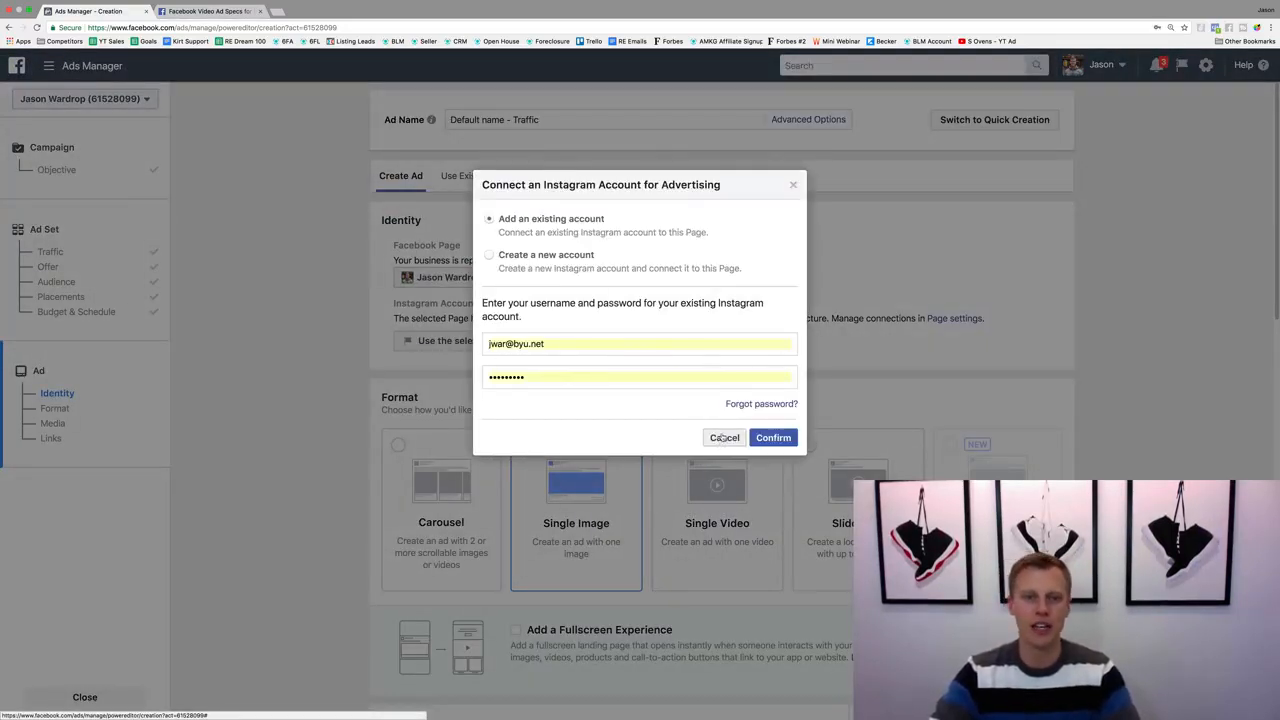
{"action": "left_click", "coordinate": [490, 257]}
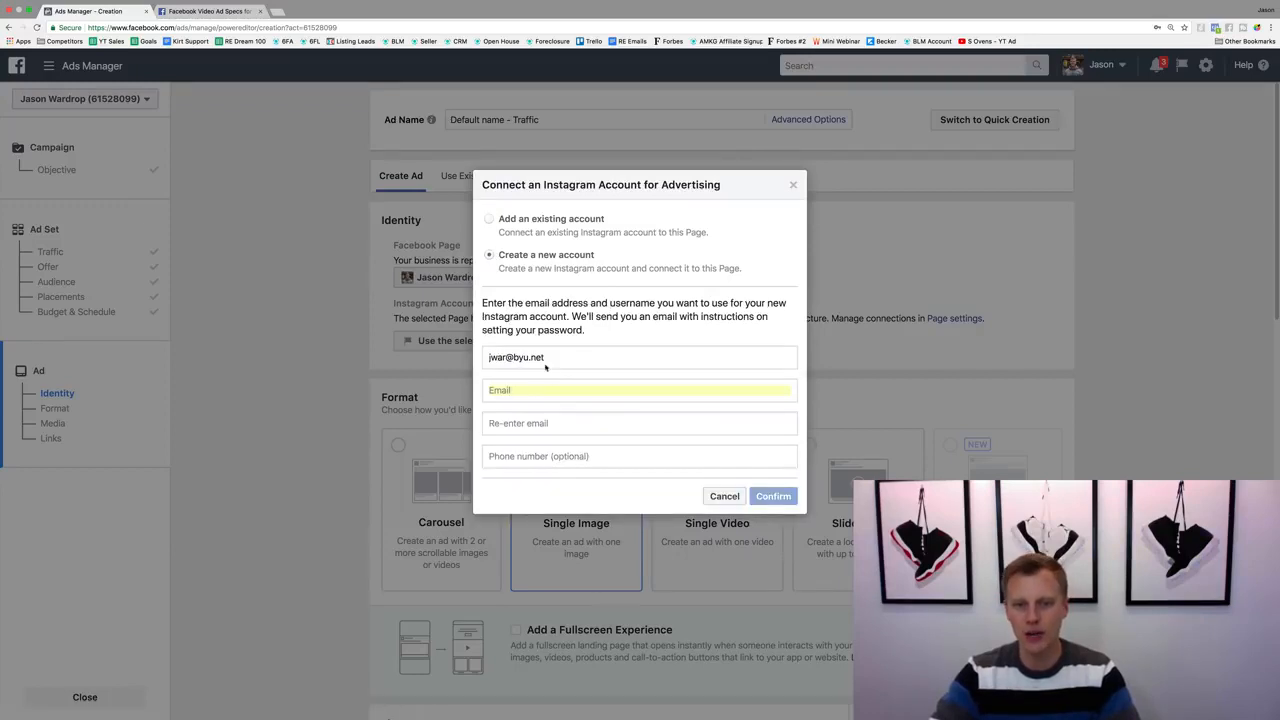
{"action": "left_click", "coordinate": [724, 496]}
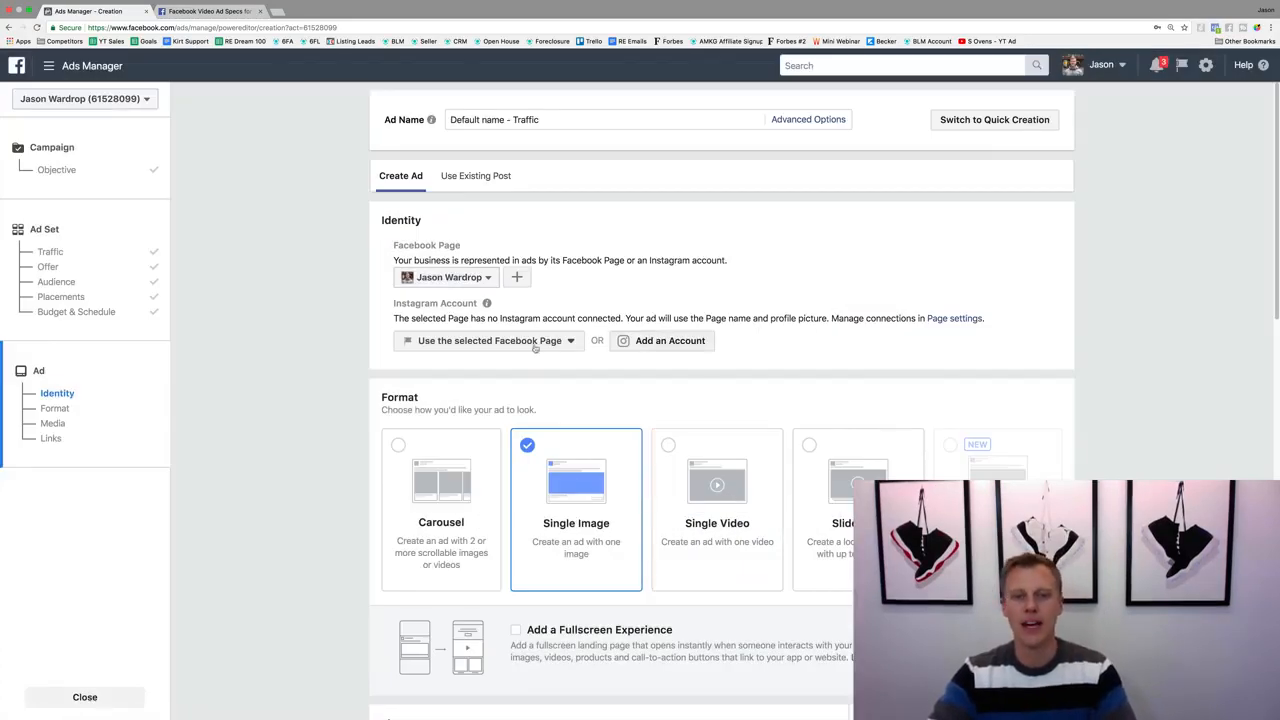
Step: Choose the Single Video format and use the selected Facebook Page as the ad's Instagram account
{"action": "scroll", "coordinate": [516, 364], "scroll_direction": "down", "scroll_amount": 4}
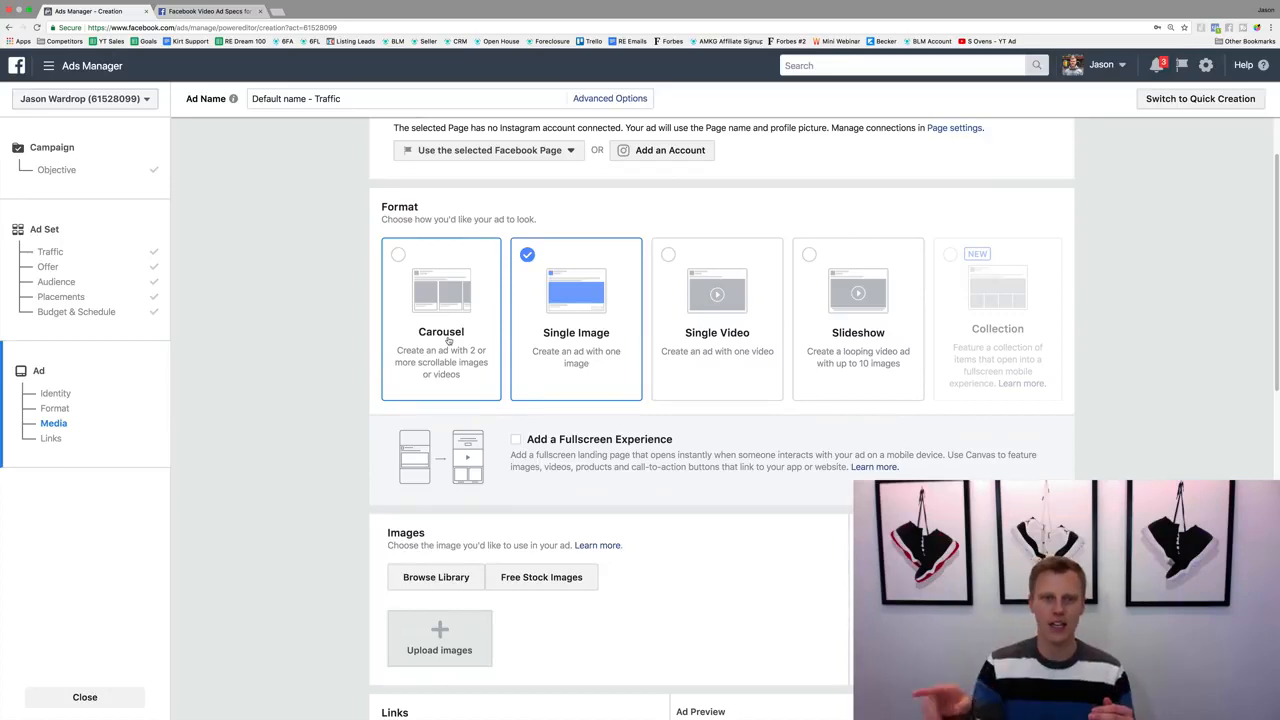
{"action": "left_click", "coordinate": [710, 305]}
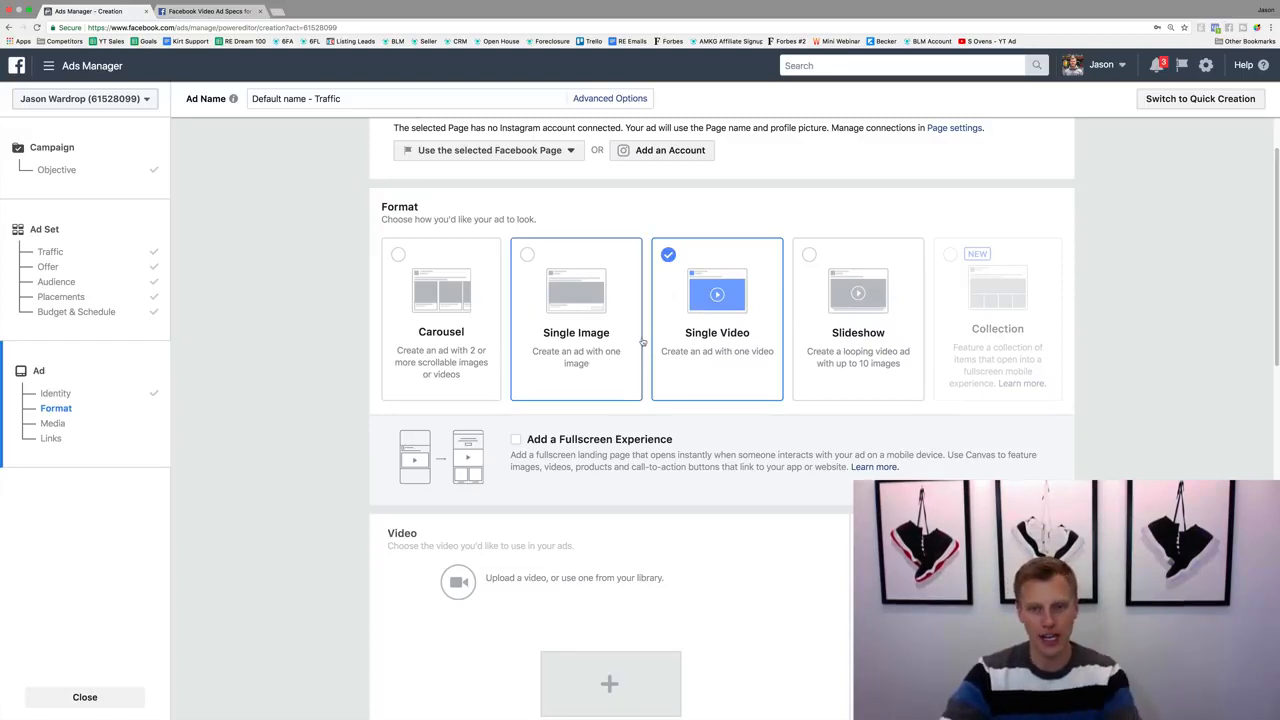
{"action": "scroll", "coordinate": [630, 320], "scroll_direction": "up", "scroll_amount": 3}
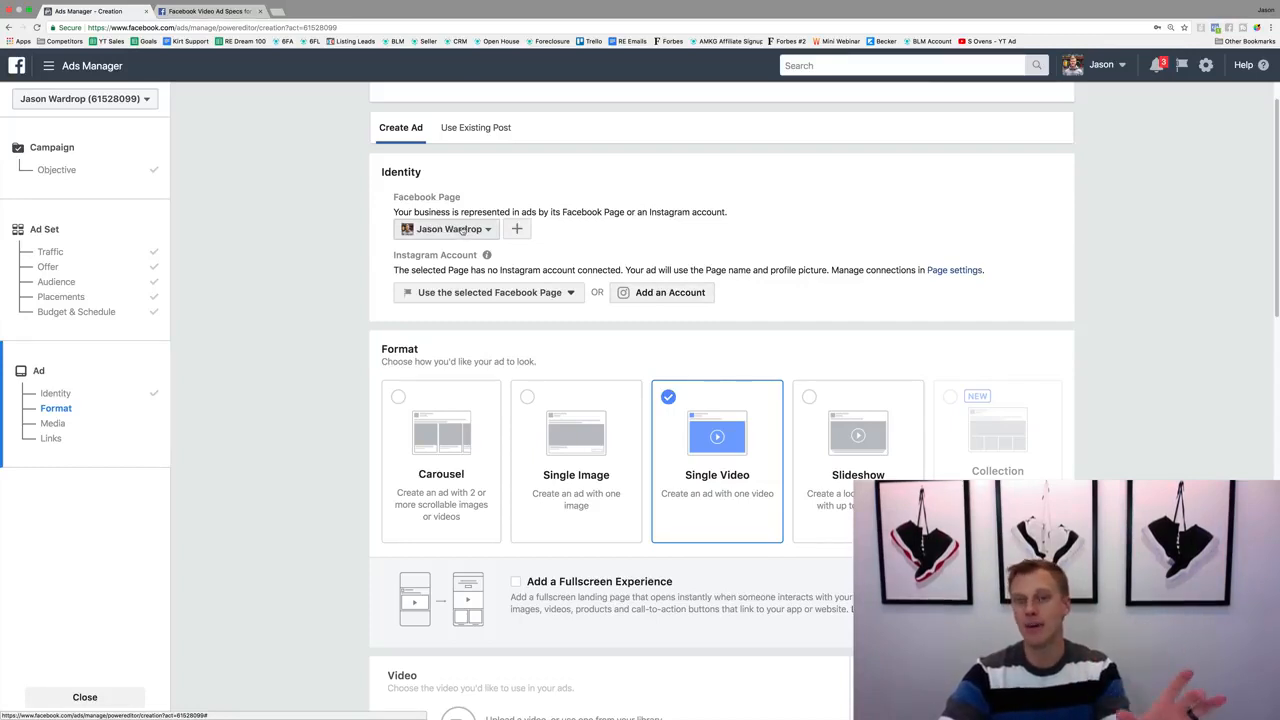
{"action": "left_click", "coordinate": [485, 294]}
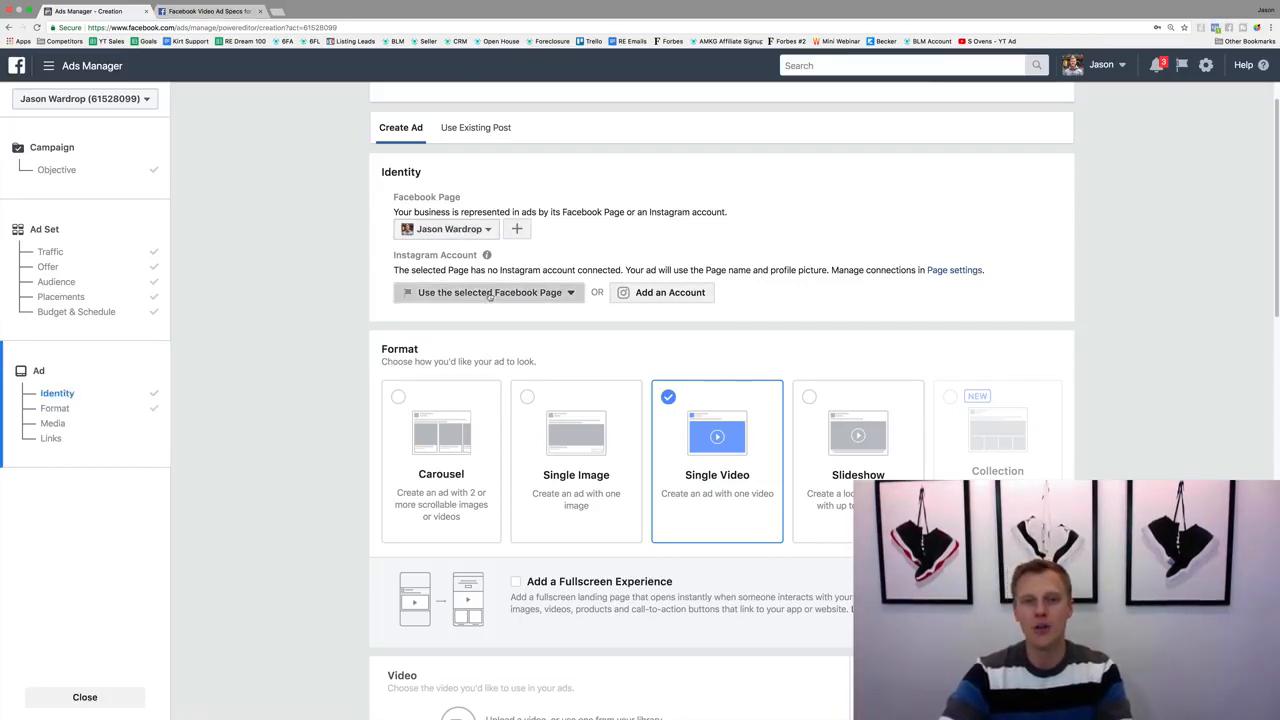
{"action": "left_click", "coordinate": [549, 340]}
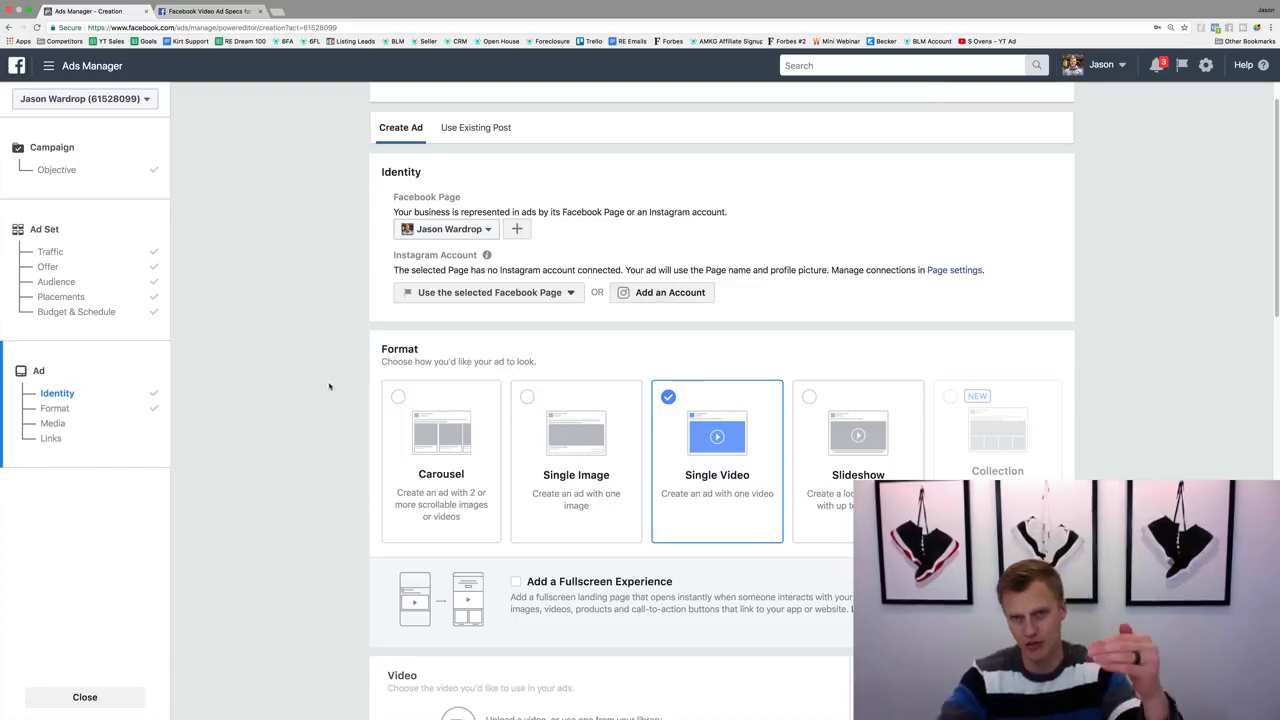
Step: Add the 0:10 video last used on 2017-03-17 from the account's video library to the ad
{"action": "scroll", "coordinate": [329, 386], "scroll_direction": "down", "scroll_amount": 5}
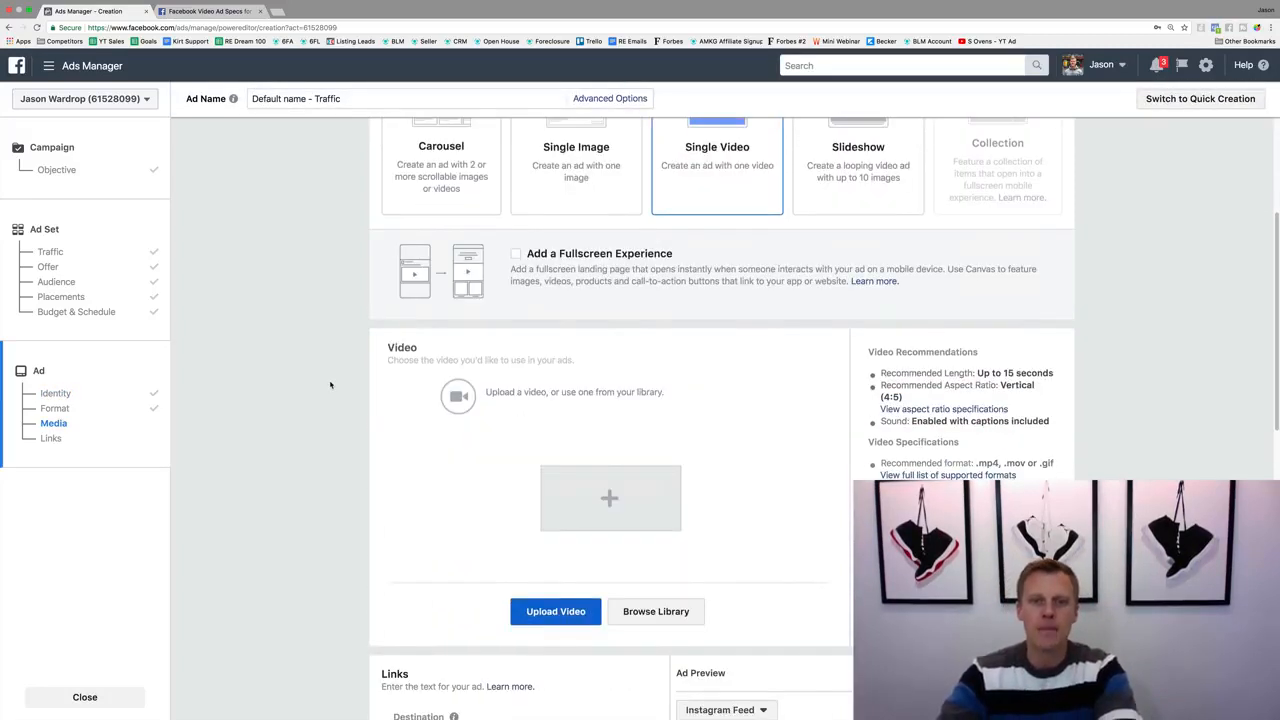
{"action": "scroll", "coordinate": [330, 385], "scroll_direction": "down", "scroll_amount": 3}
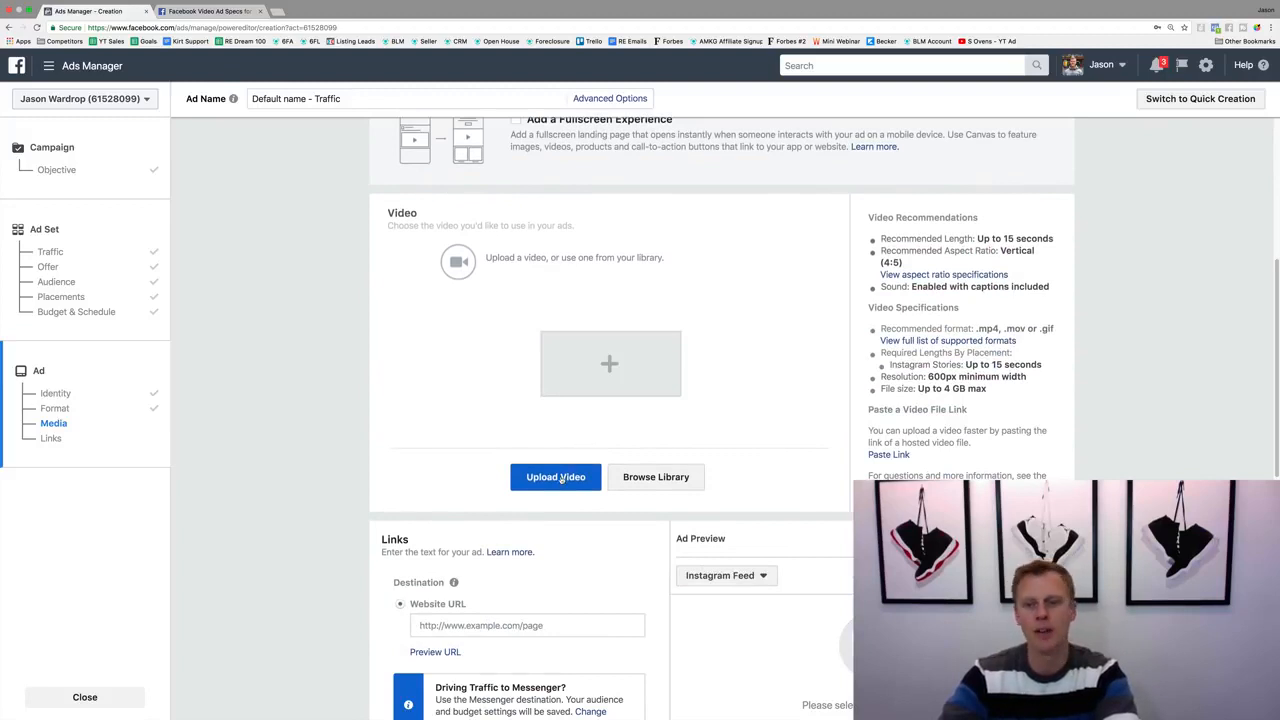
{"action": "left_click", "coordinate": [668, 477]}
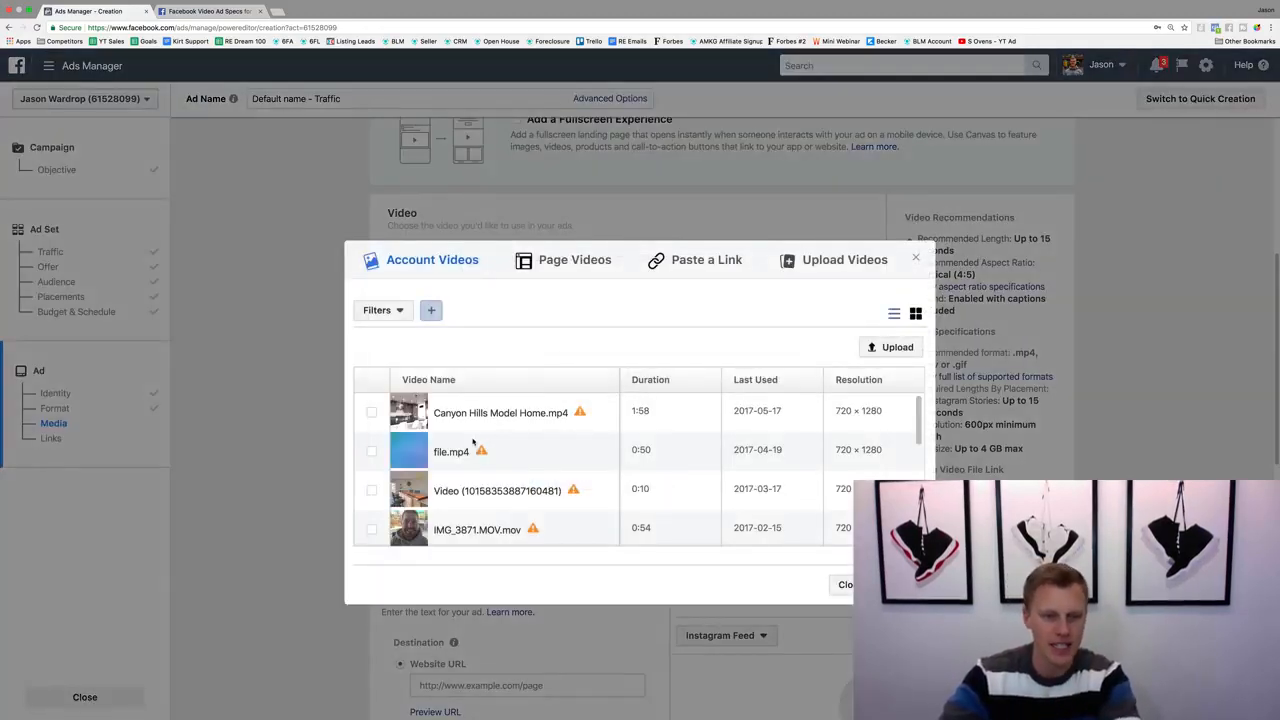
{"action": "left_click", "coordinate": [371, 451]}
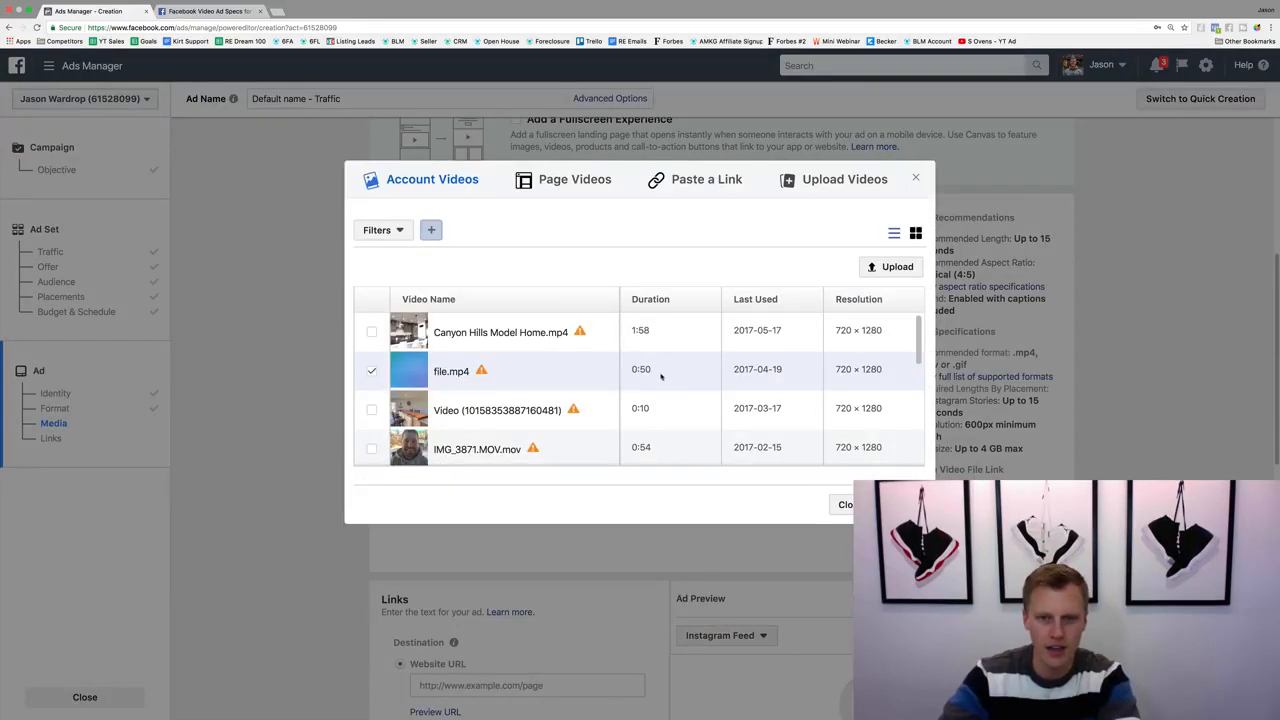
{"action": "left_click", "coordinate": [371, 409]}
{"action": "left_click", "coordinate": [899, 504]}
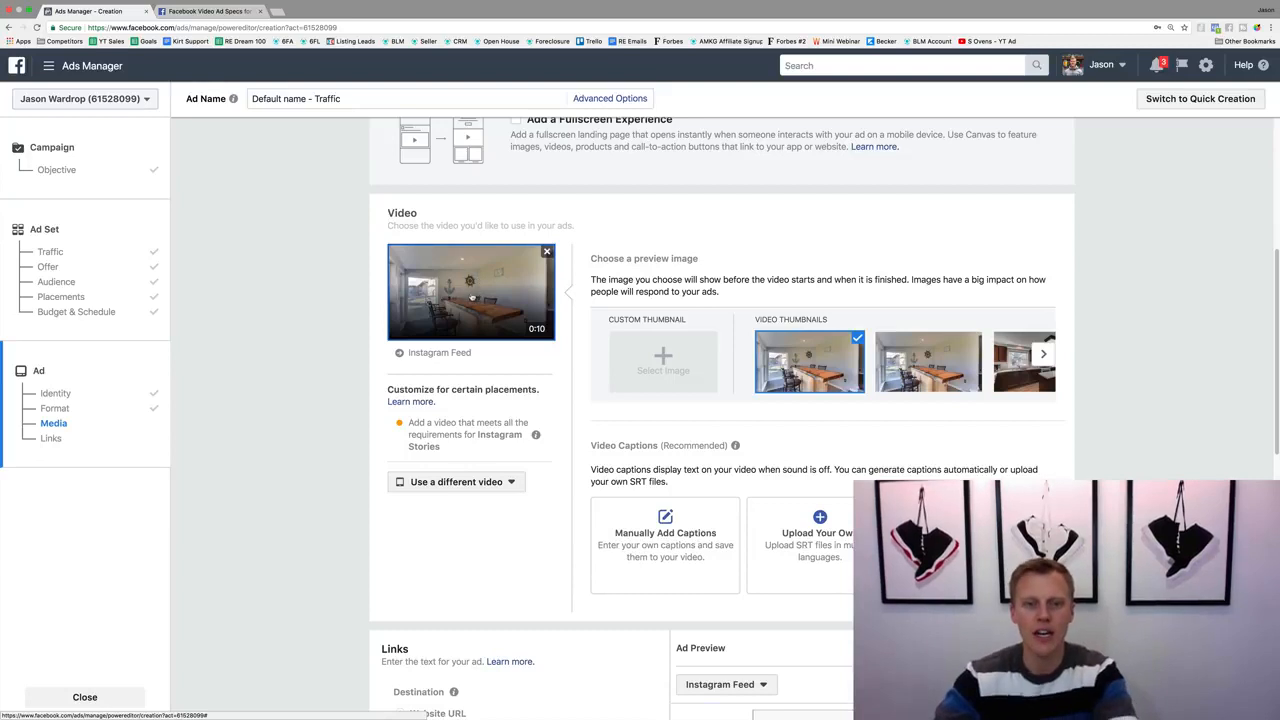
{"action": "scroll", "coordinate": [475, 294], "scroll_direction": "down", "scroll_amount": 5}
{"action": "scroll", "coordinate": [471, 296], "scroll_direction": "down", "scroll_amount": 3}
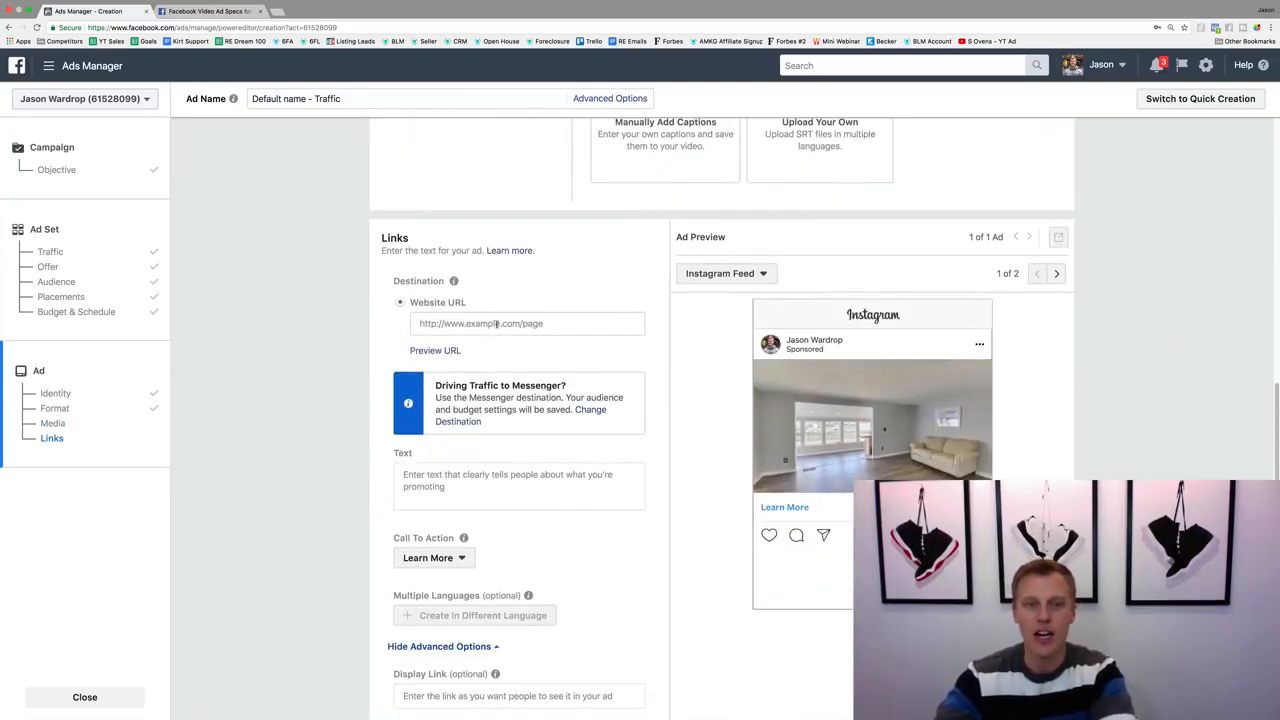
{"action": "left_click", "coordinate": [468, 323]}
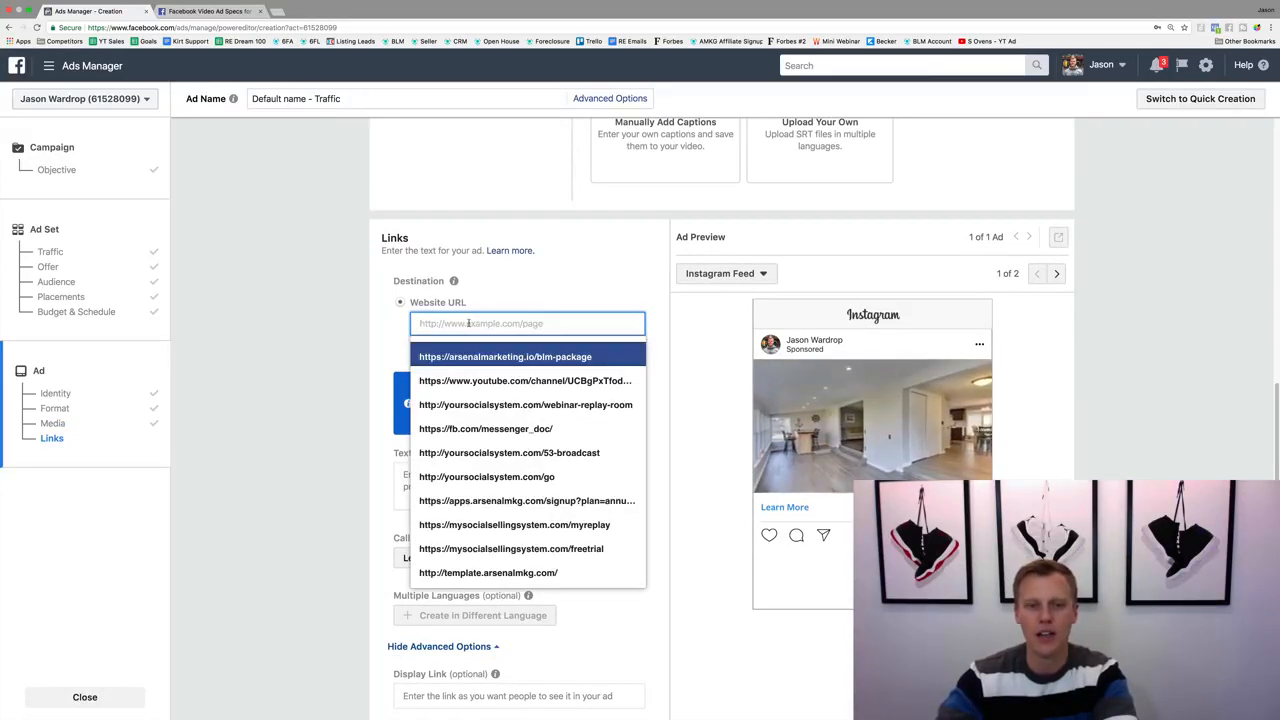
{"action": "key", "text": "ctrl+t"}
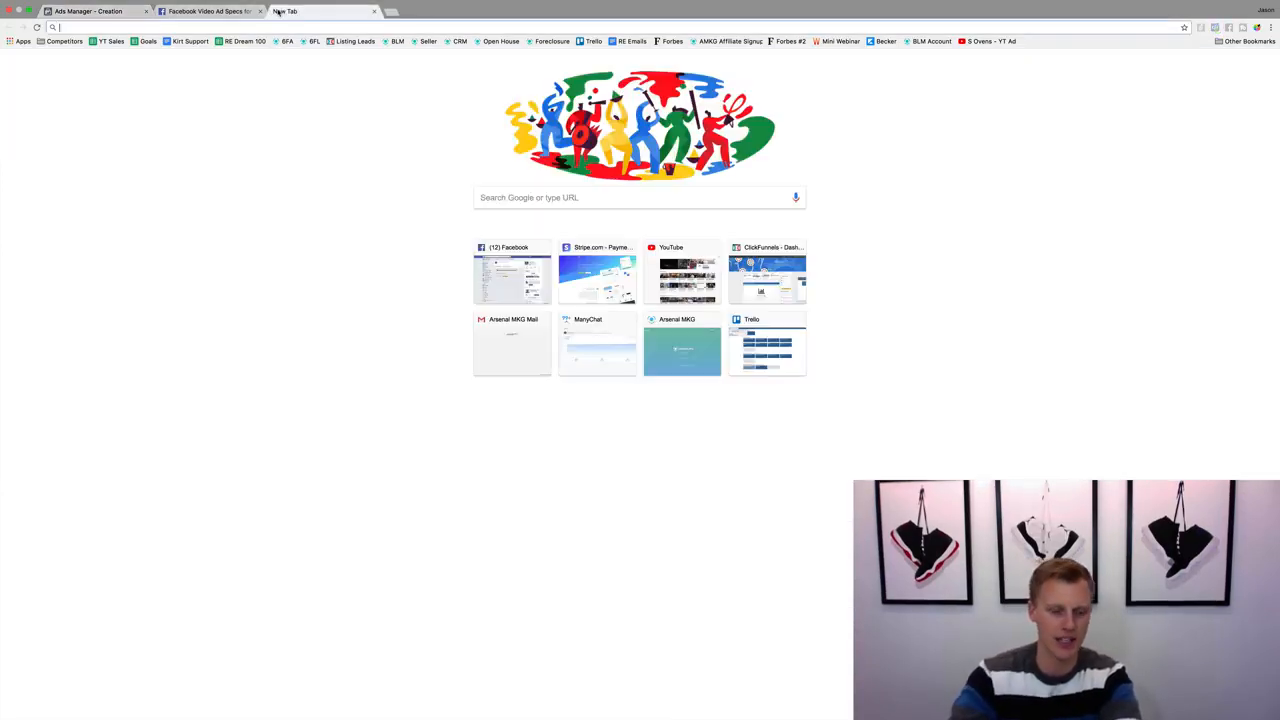
{"action": "type", "text": "google"}
{"action": "key", "text": "Return"}
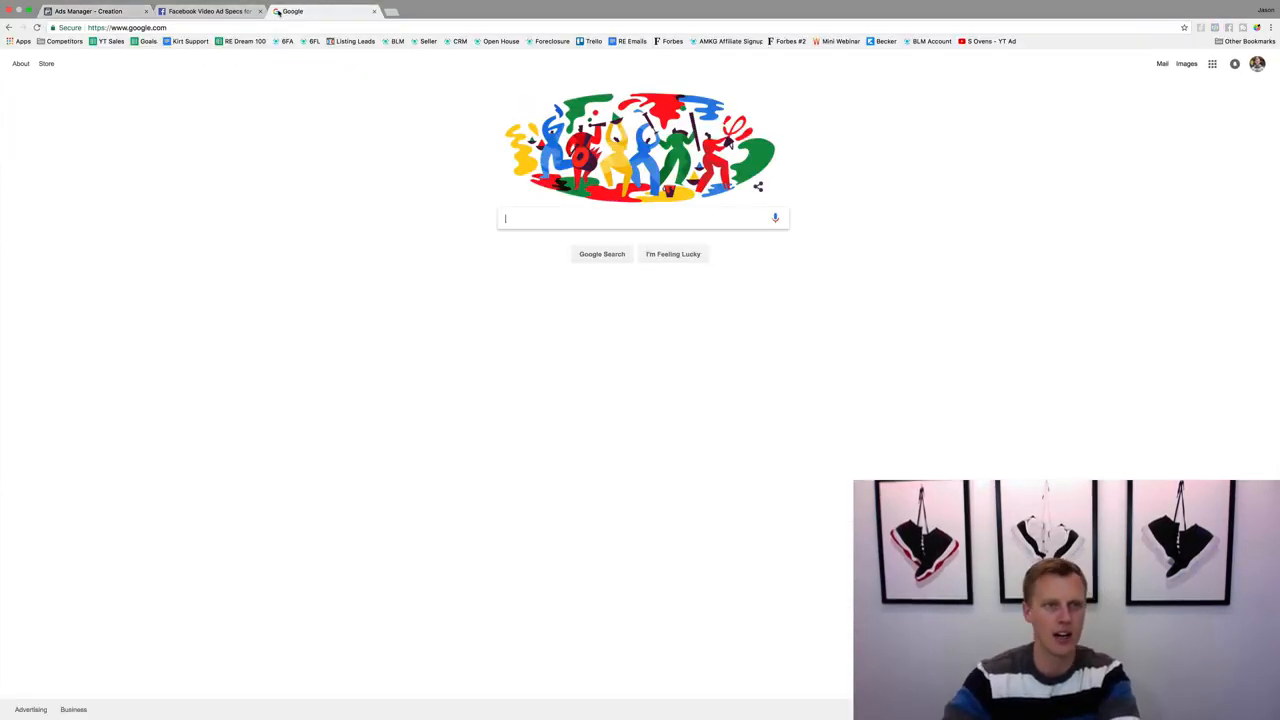
{"action": "left_click", "coordinate": [170, 28]}
{"action": "key", "text": "super+c"}
{"action": "left_click", "coordinate": [88, 11]}
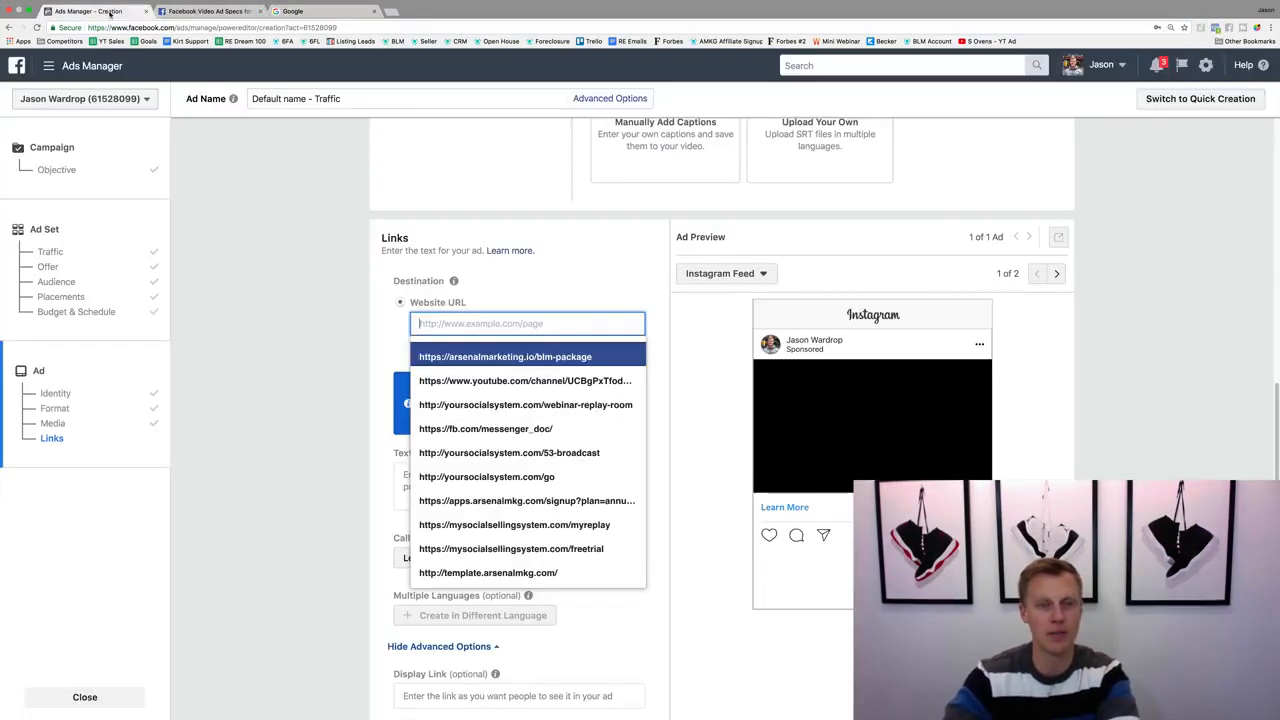
{"action": "key", "text": "super+v"}
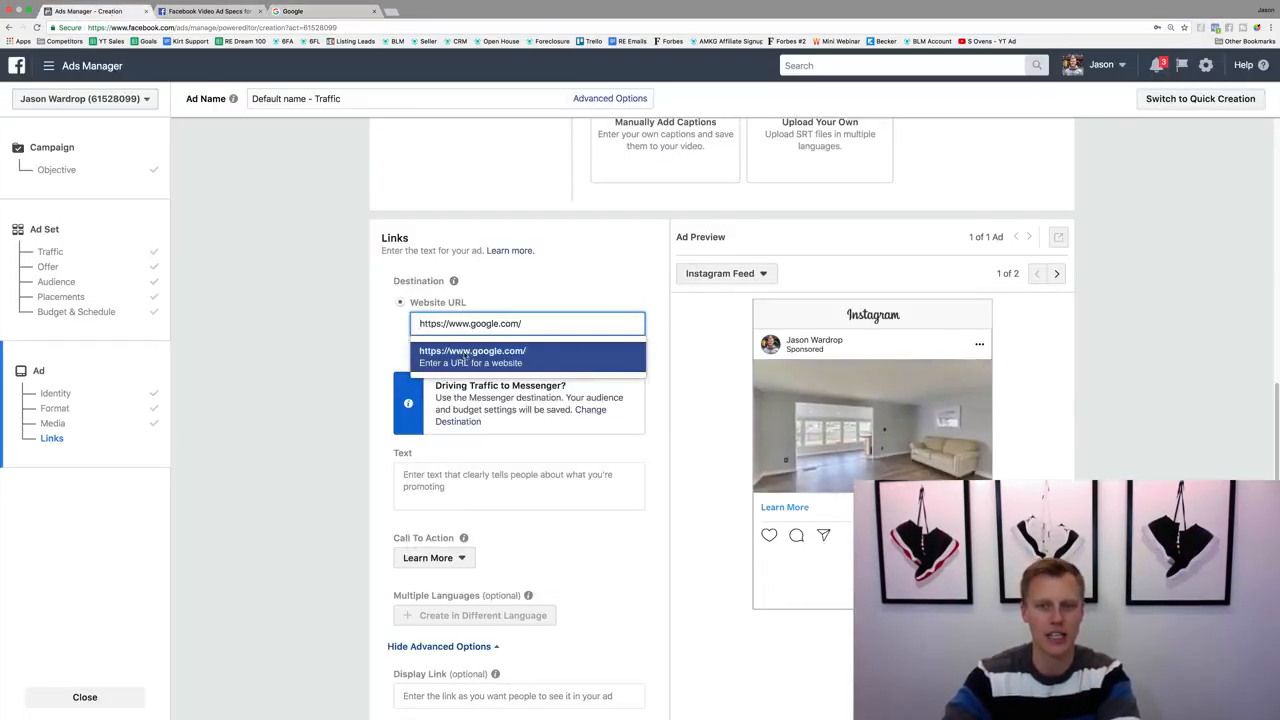
{"action": "left_click", "coordinate": [465, 356]}
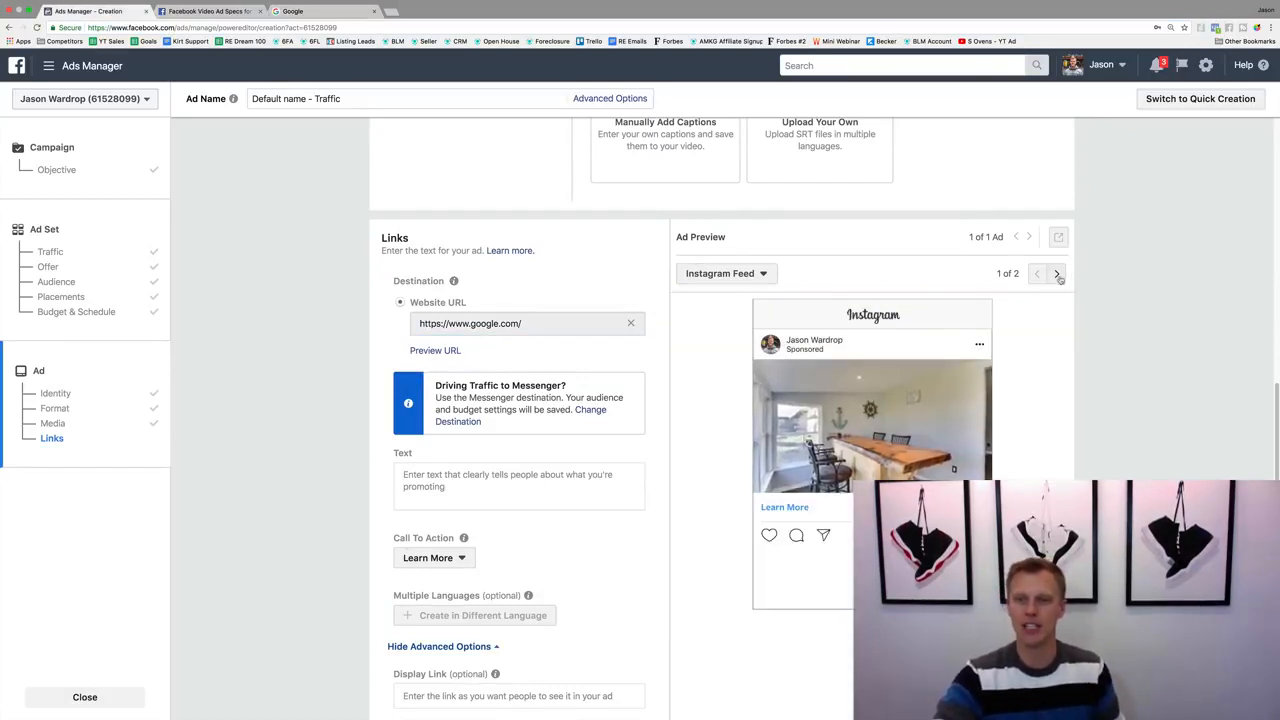
Step: Preview the ad in Instagram Stories, and check the Instagram Stories requirements on the Facebook video ad specs page
{"action": "left_click", "coordinate": [1056, 275]}
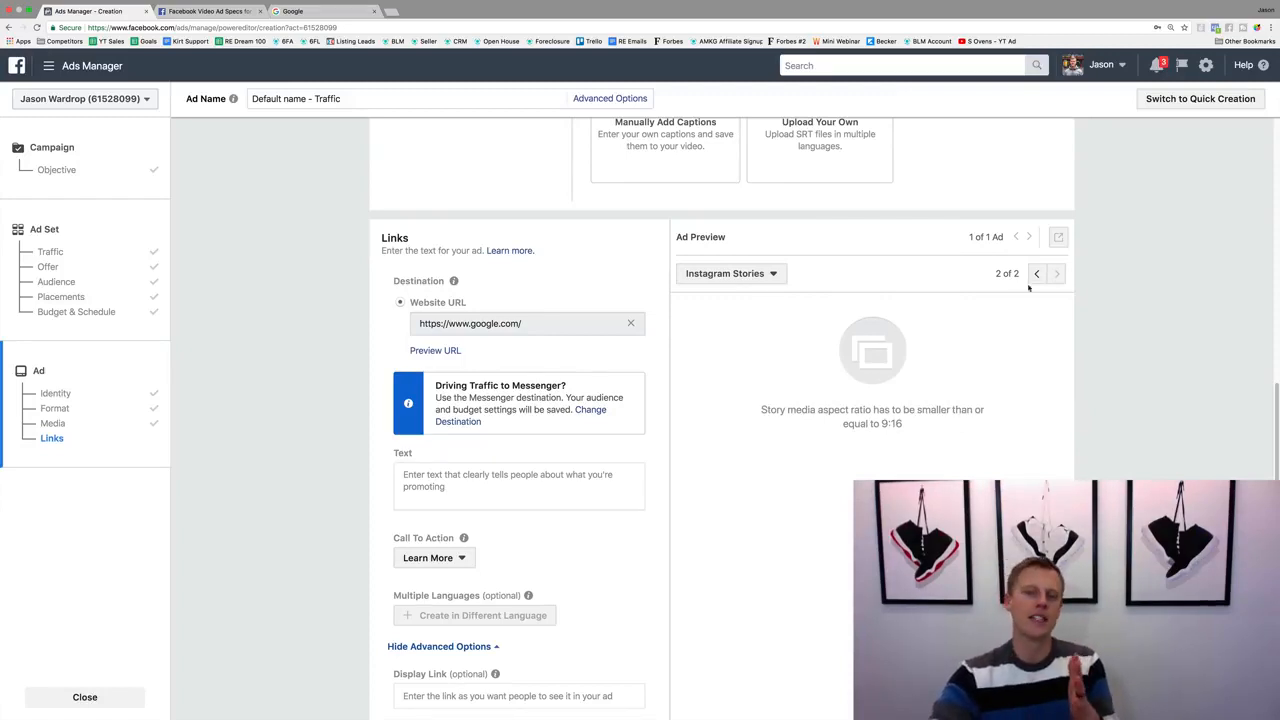
{"action": "left_click", "coordinate": [205, 11]}
{"action": "left_click", "coordinate": [820, 232]}
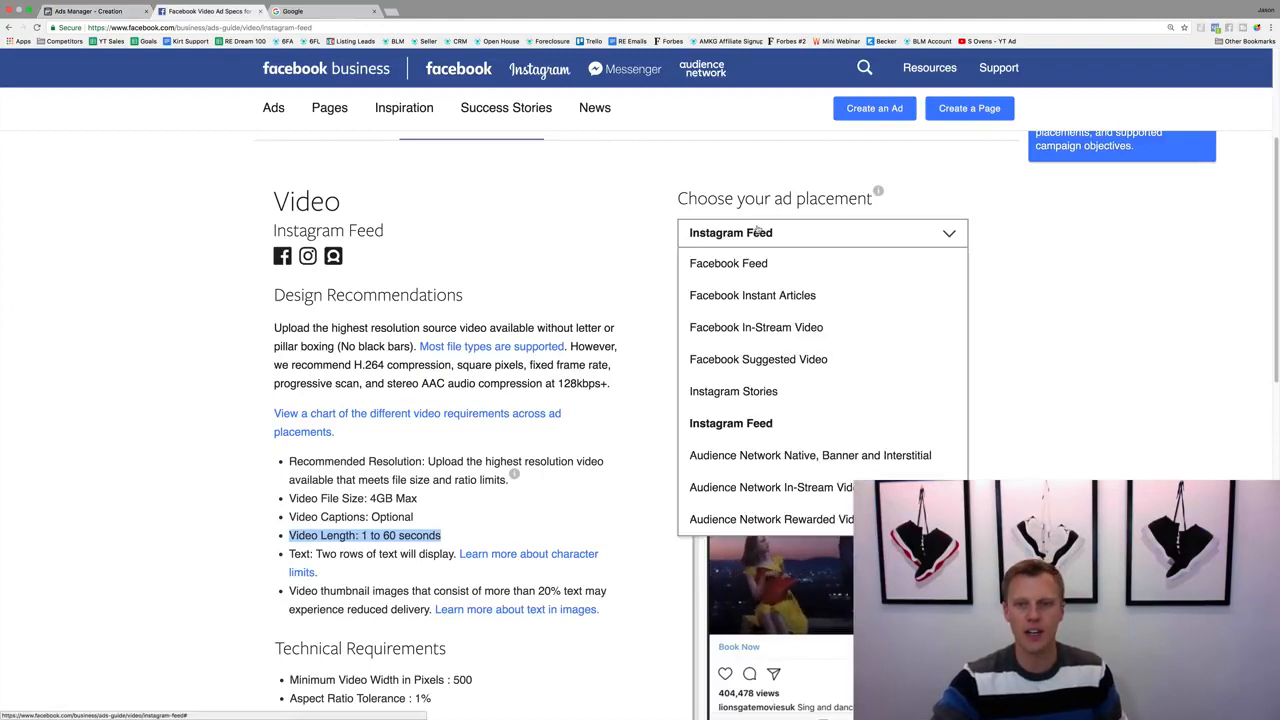
{"action": "left_click", "coordinate": [763, 390]}
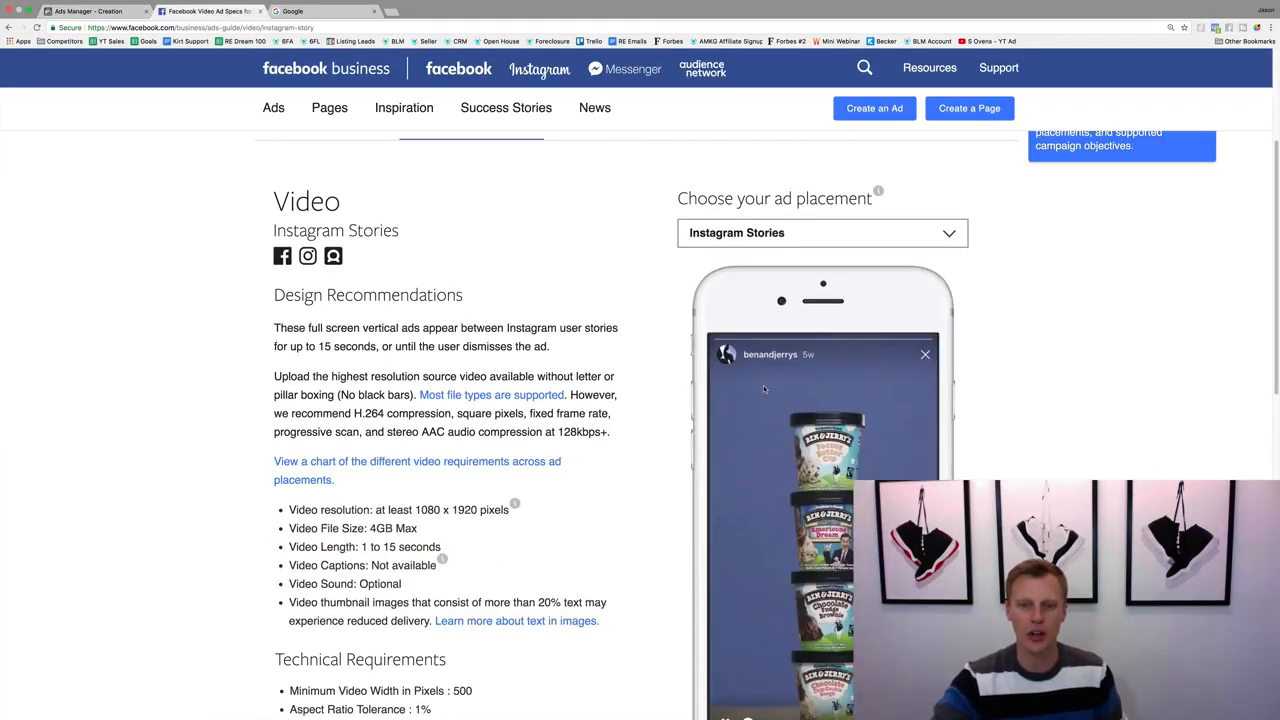
{"action": "scroll", "coordinate": [212, 467], "scroll_direction": "down", "scroll_amount": 3}
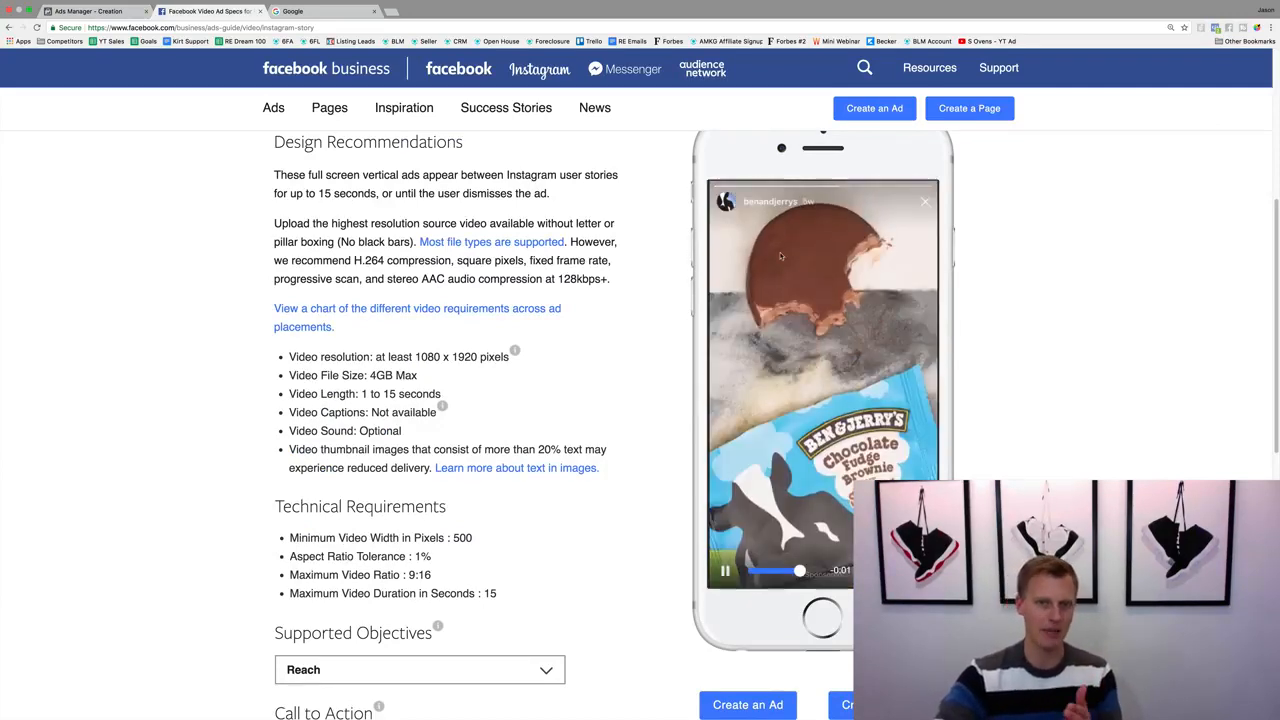
Step: Return to Ads Manager, review the ad's video settings, and switch the ad preview to Instagram Feed
{"action": "left_click", "coordinate": [104, 12]}
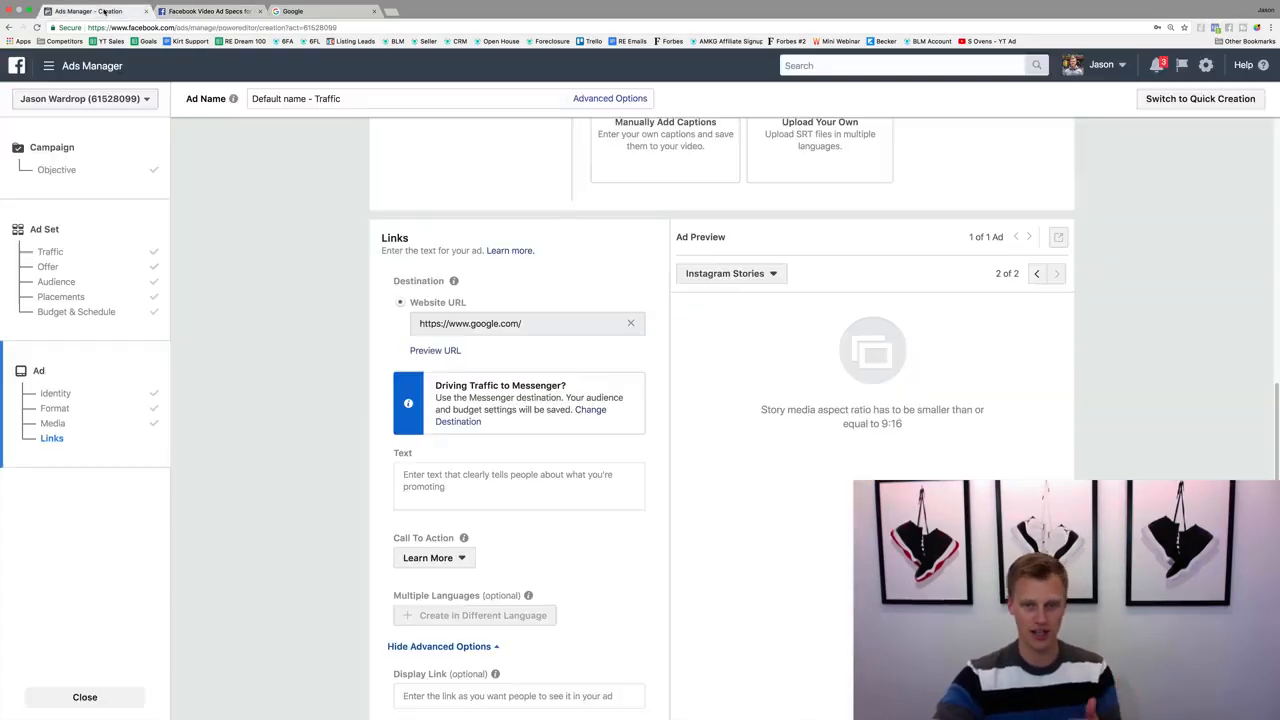
{"action": "scroll", "coordinate": [444, 400], "scroll_direction": "up", "scroll_amount": 5}
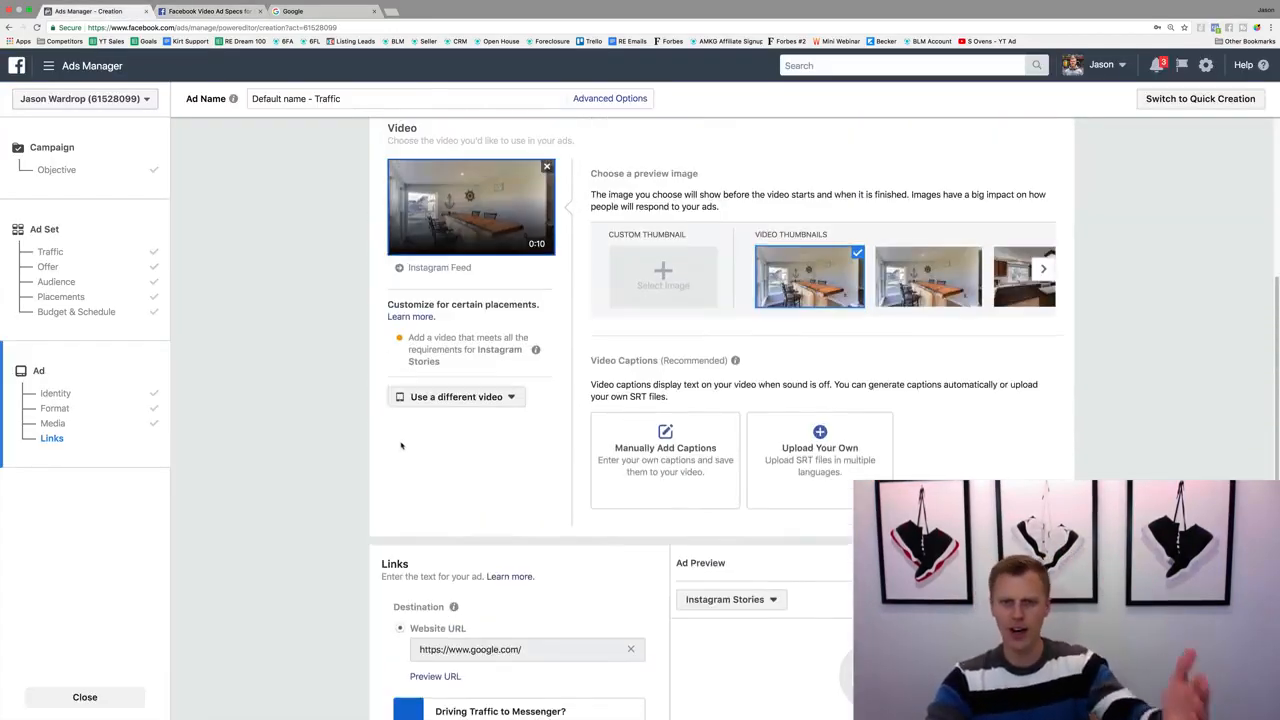
{"action": "scroll", "coordinate": [399, 440], "scroll_direction": "up", "scroll_amount": 2}
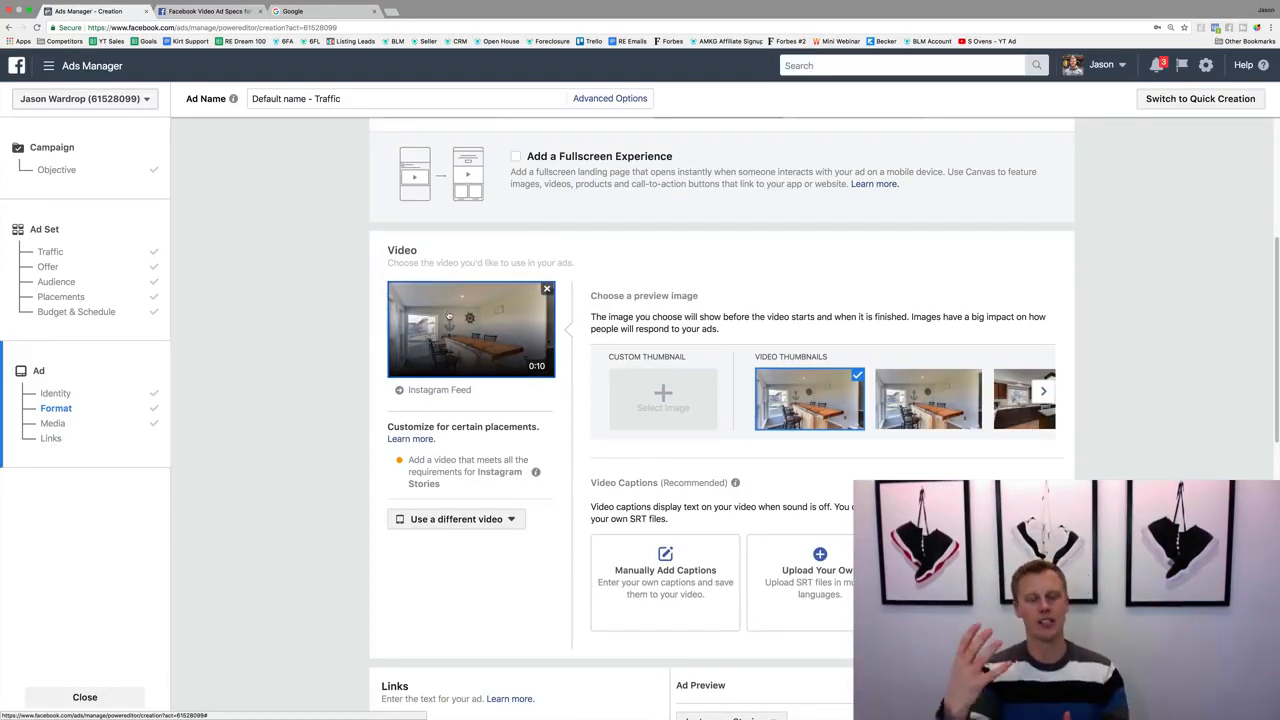
{"action": "scroll", "coordinate": [458, 356], "scroll_direction": "down", "scroll_amount": 8}
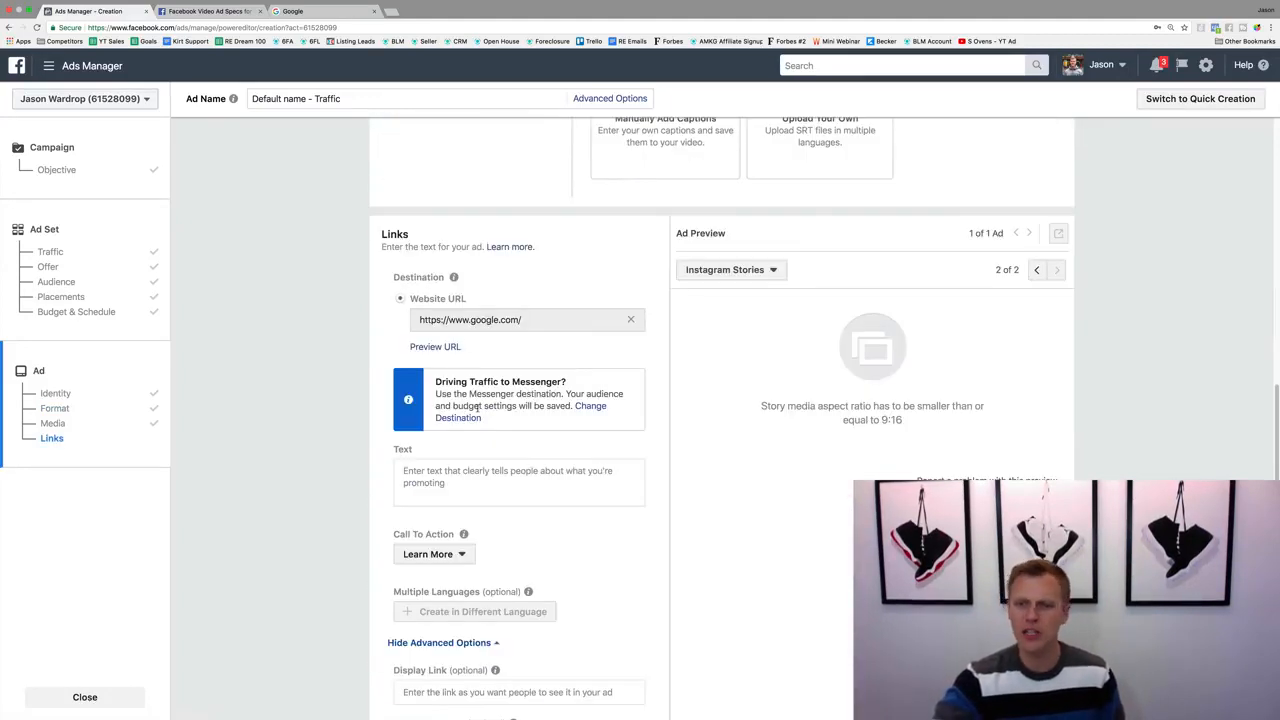
{"action": "left_click", "coordinate": [1037, 270]}
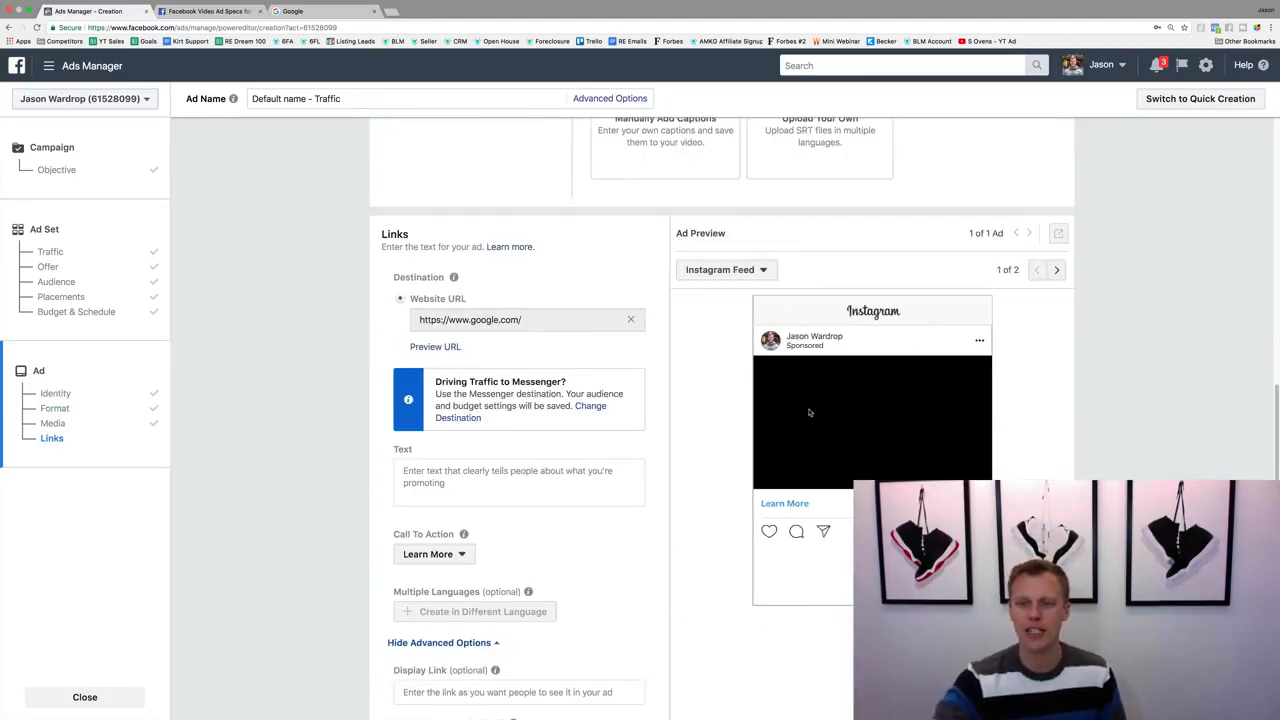
Step: Enter "Type your text..." as the ad's text and choose Learn More as its call to action
{"action": "left_click", "coordinate": [530, 470]}
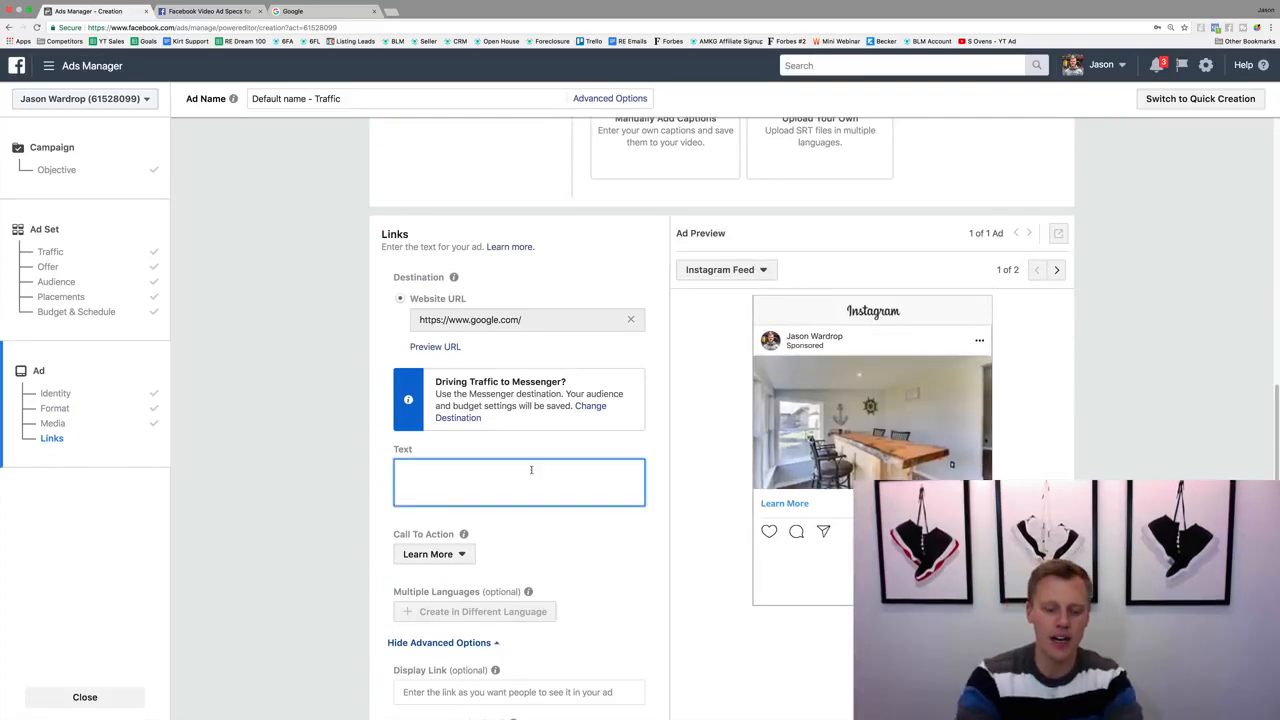
{"action": "type", "text": "Type your text..."}
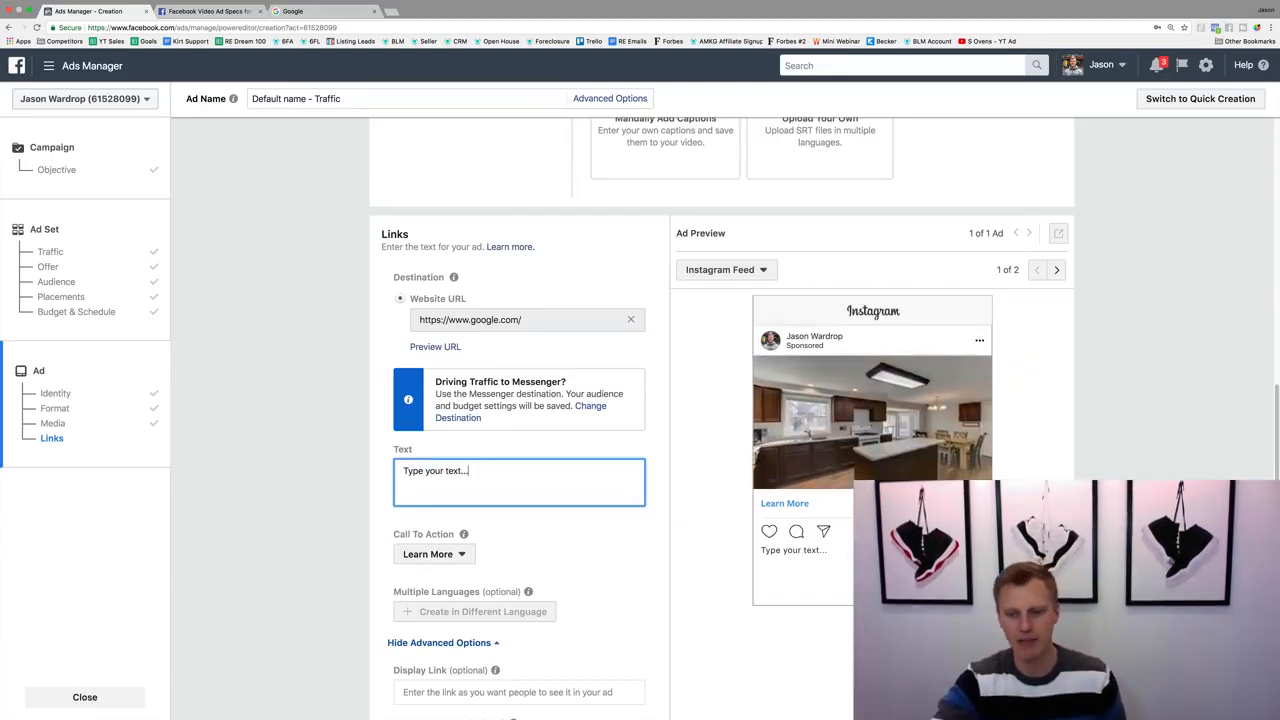
{"action": "scroll", "coordinate": [567, 535], "scroll_direction": "down", "scroll_amount": 1}
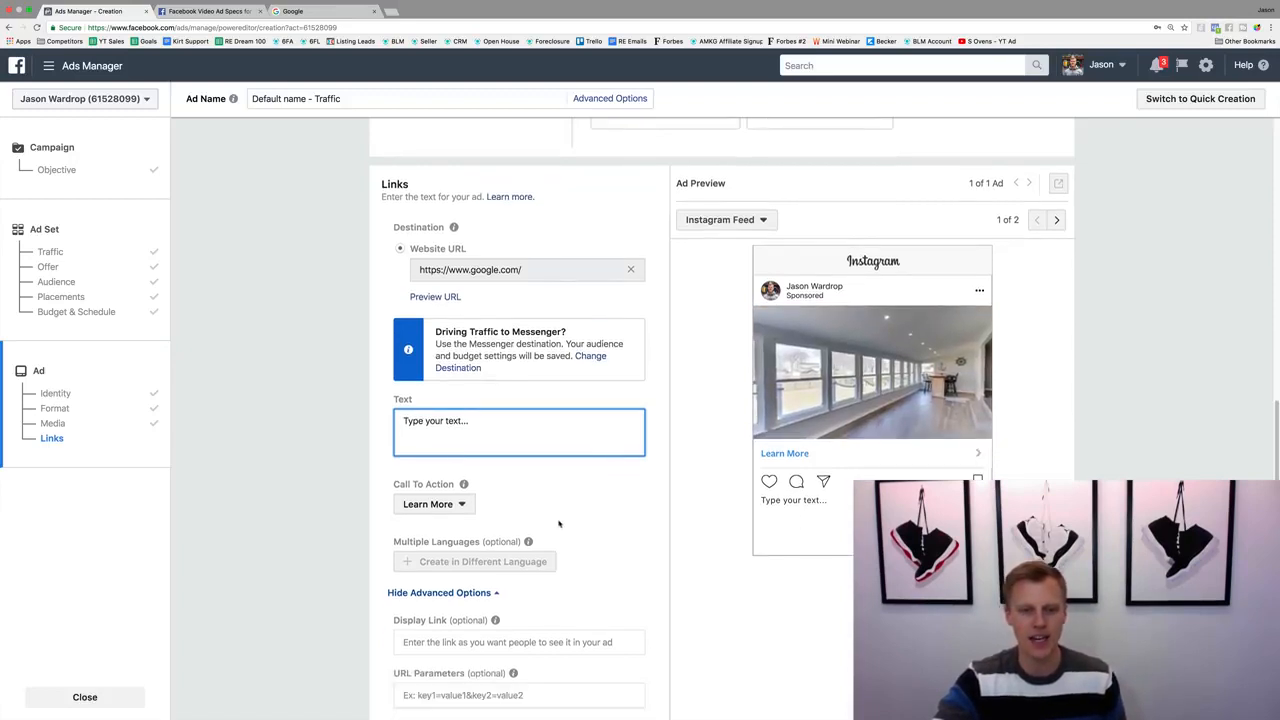
{"action": "left_click", "coordinate": [463, 506]}
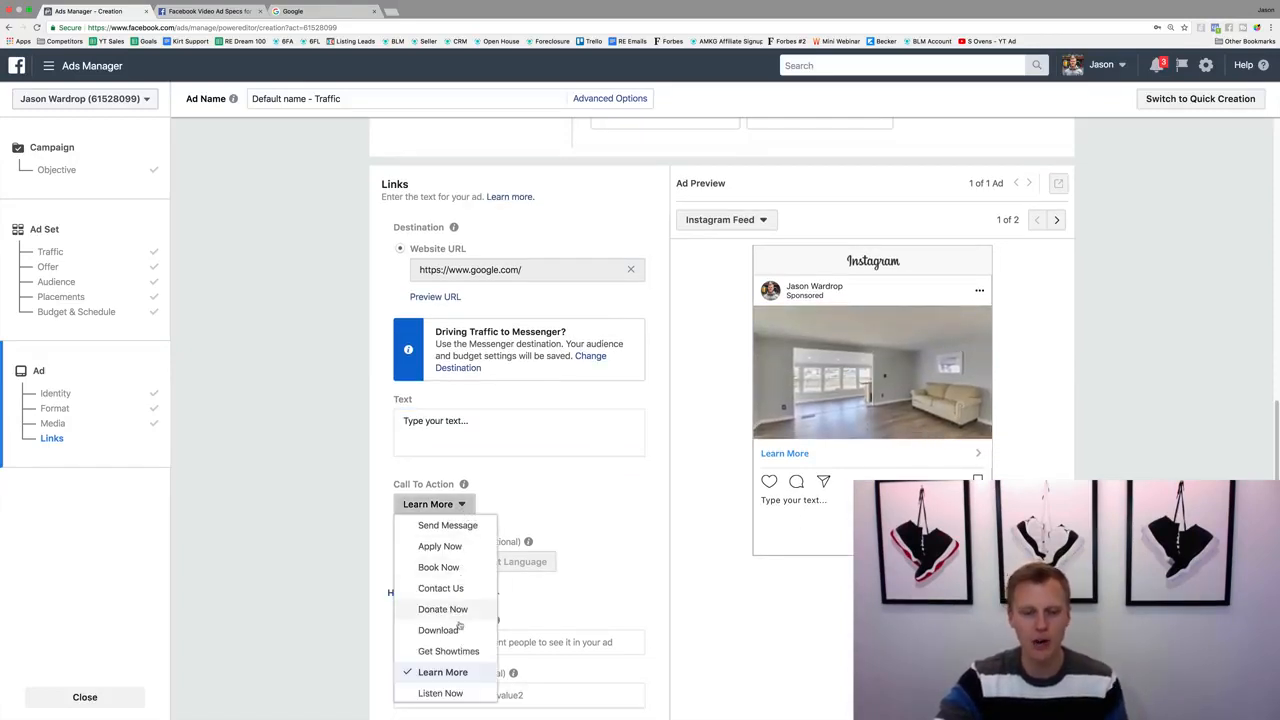
{"action": "scroll", "coordinate": [459, 625], "scroll_direction": "down", "scroll_amount": 2}
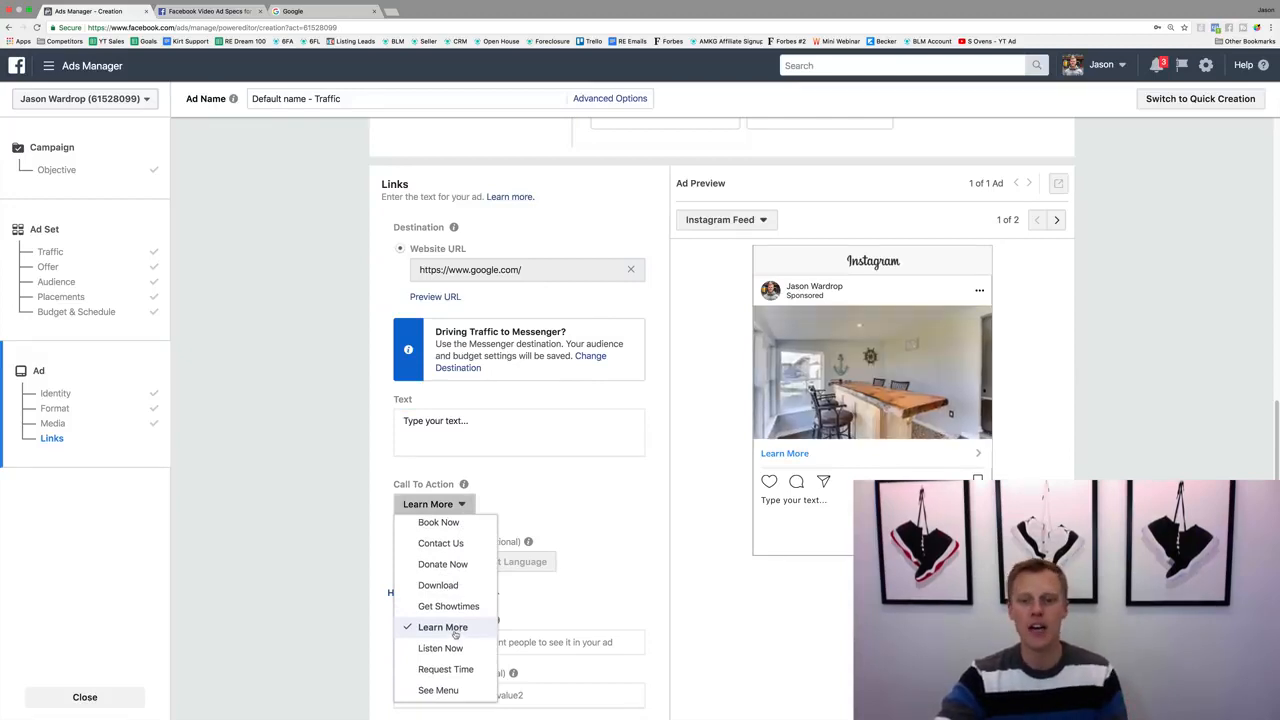
{"action": "left_click", "coordinate": [455, 630]}
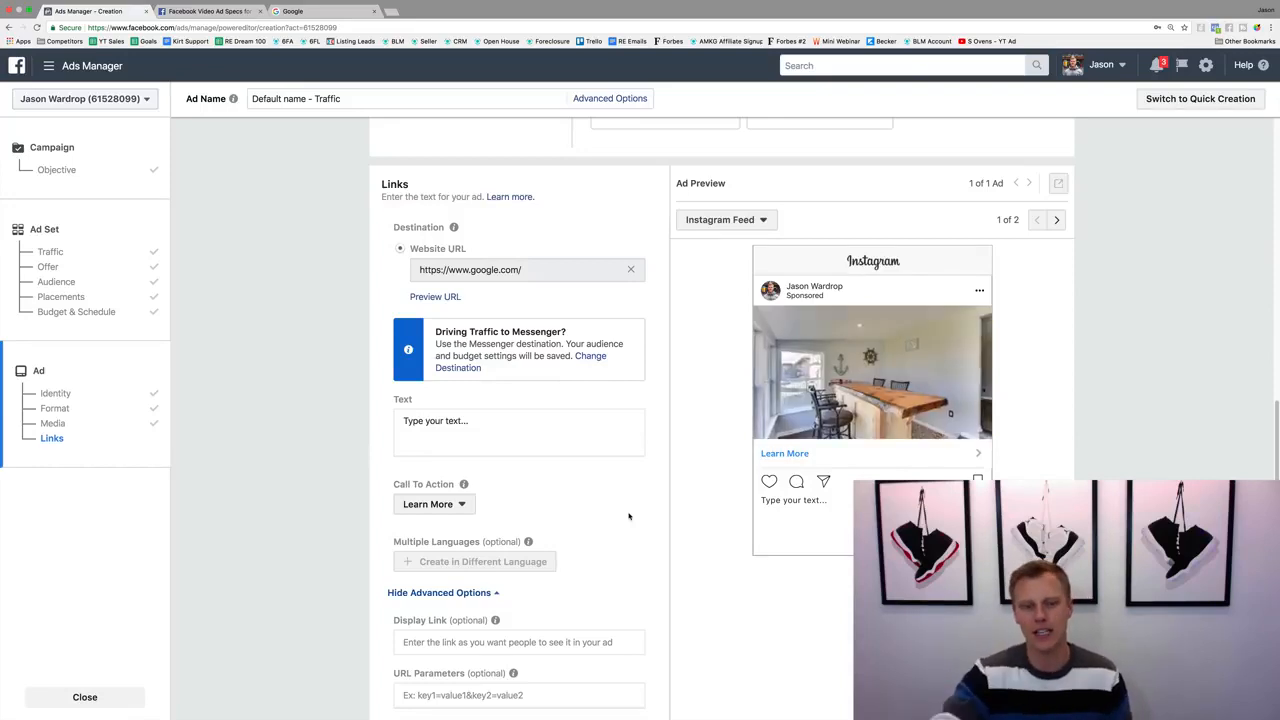
Step: Review the ad's display link, URL parameters and conversion tracking options, and check the Instagram Feed preview
{"action": "scroll", "coordinate": [664, 491], "scroll_direction": "down", "scroll_amount": 3}
{"action": "scroll", "coordinate": [600, 491], "scroll_direction": "down", "scroll_amount": 3}
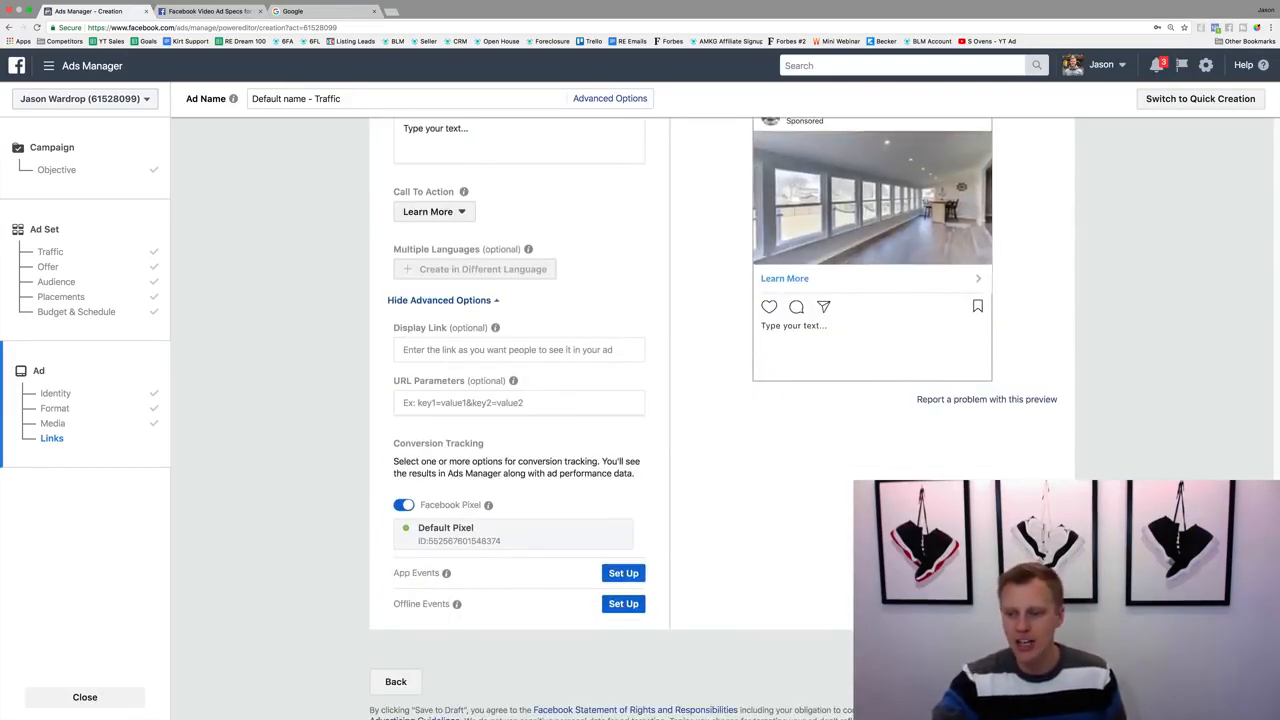
{"action": "scroll", "coordinate": [714, 594], "scroll_direction": "up", "scroll_amount": 5}
{"action": "scroll", "coordinate": [714, 594], "scroll_direction": "up", "scroll_amount": 2}
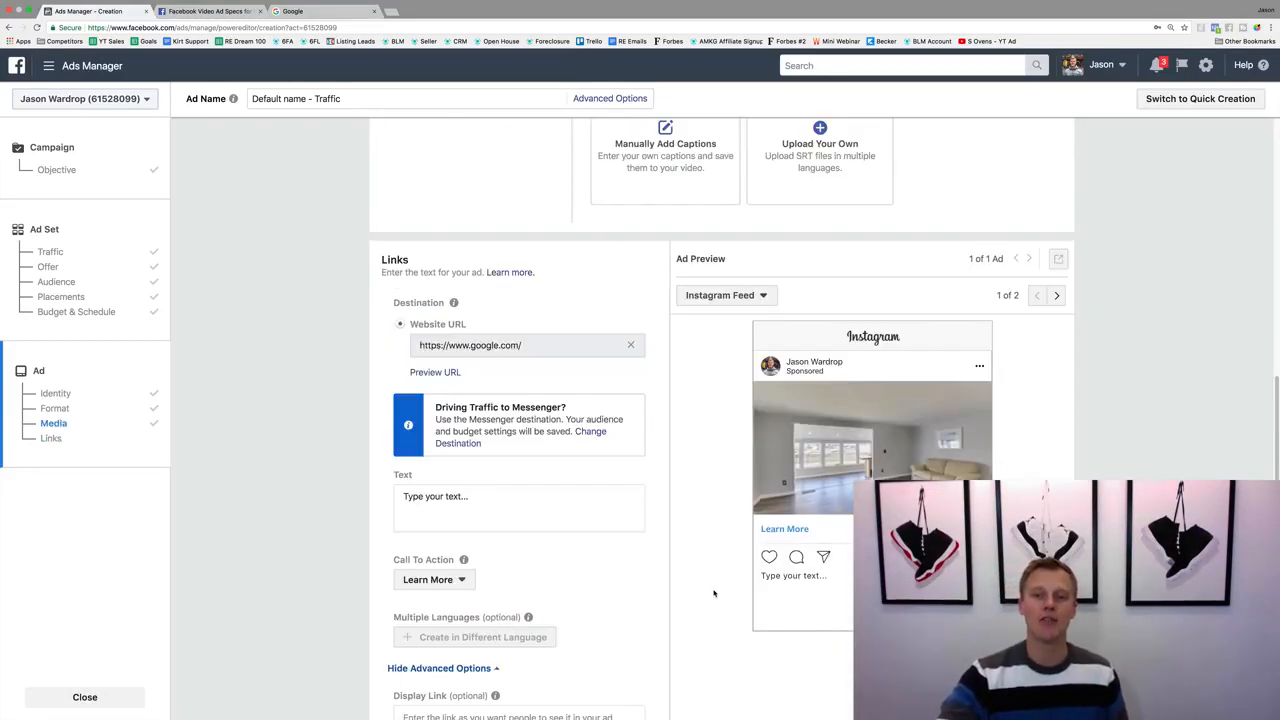